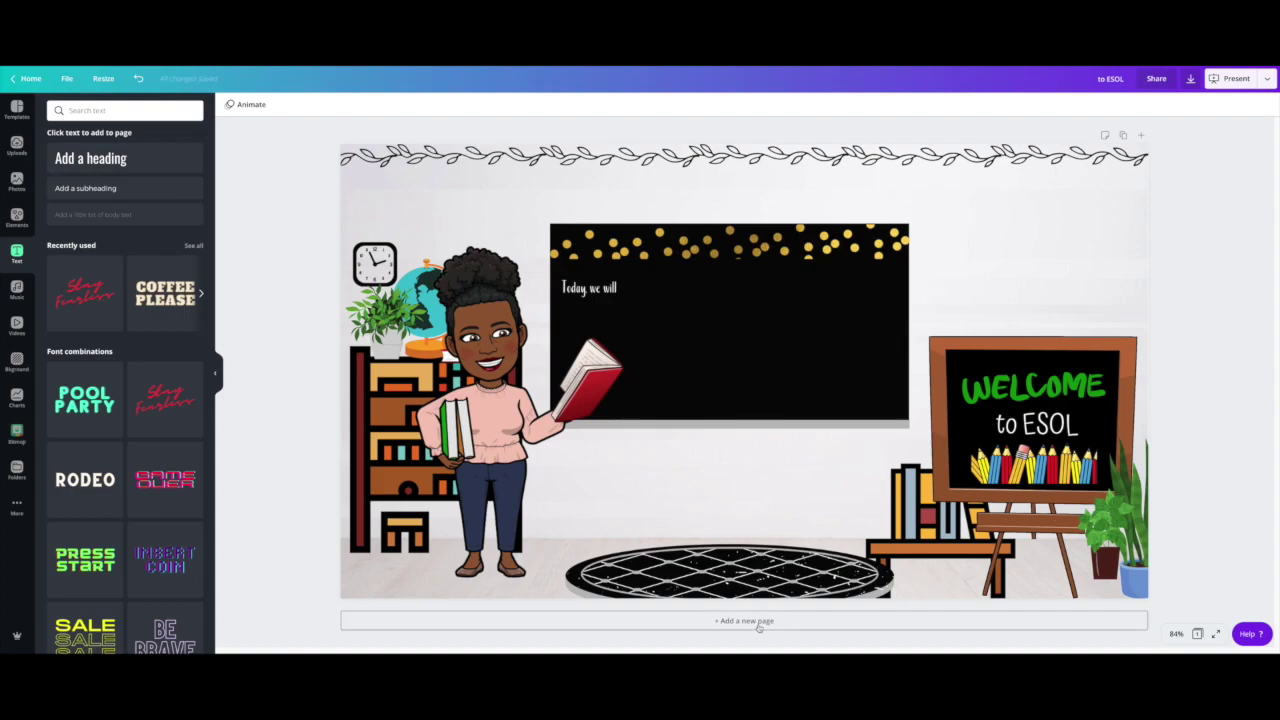
Add a second page to the design and delete its default background photo so the page is blank.
{"action": "left_click", "coordinate": [756, 624]}
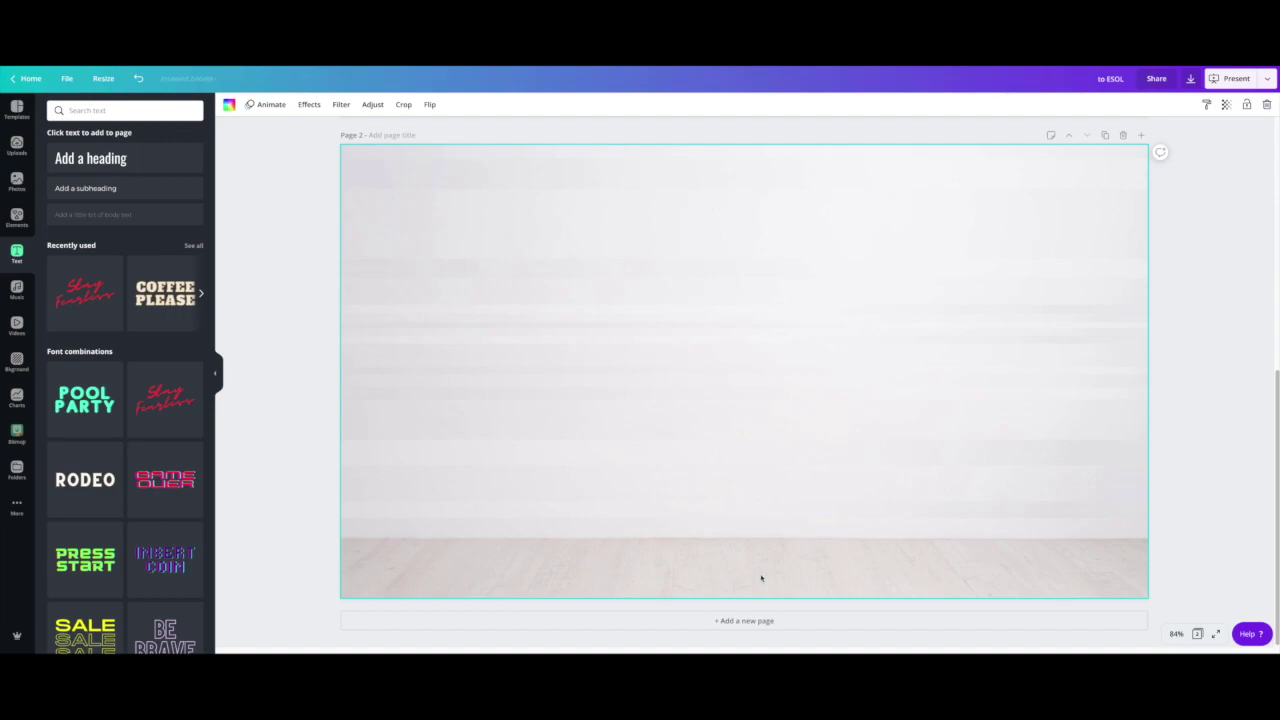
{"action": "key", "text": "Delete"}
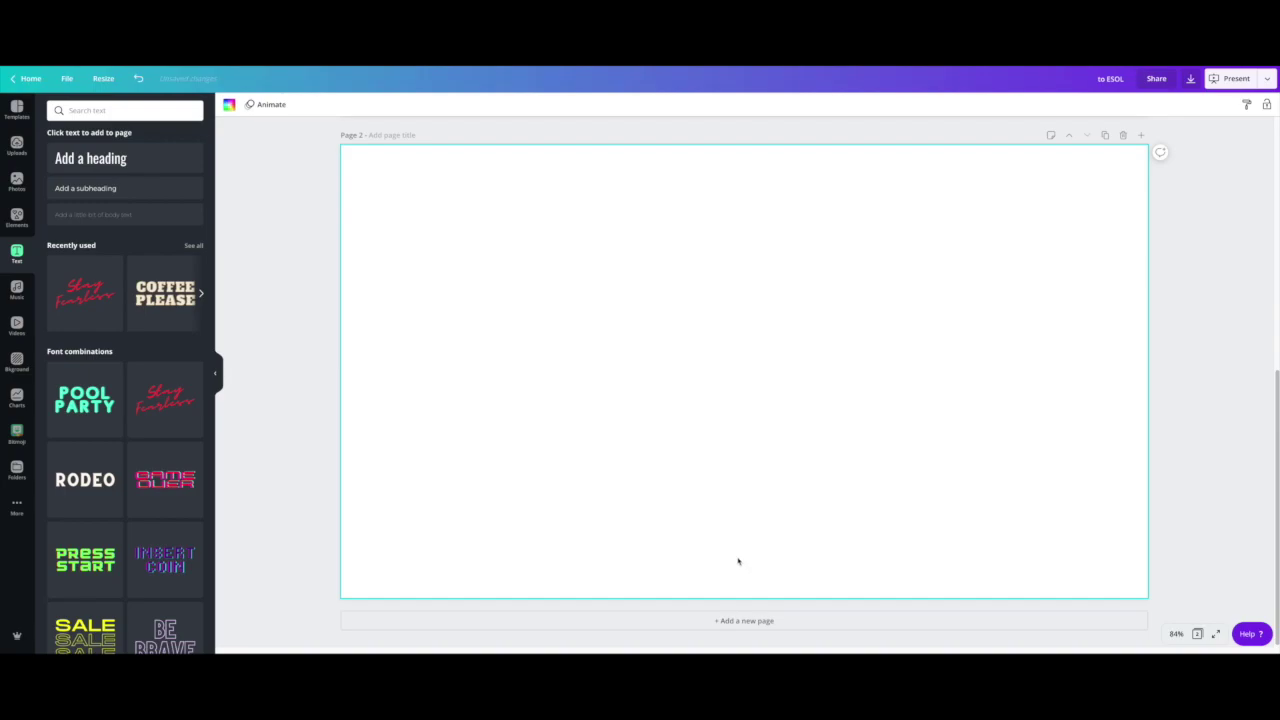
Search the photos for "floor and wall" and set the green wall with wooden floor as page 2's background.
{"action": "left_click", "coordinate": [15, 183]}
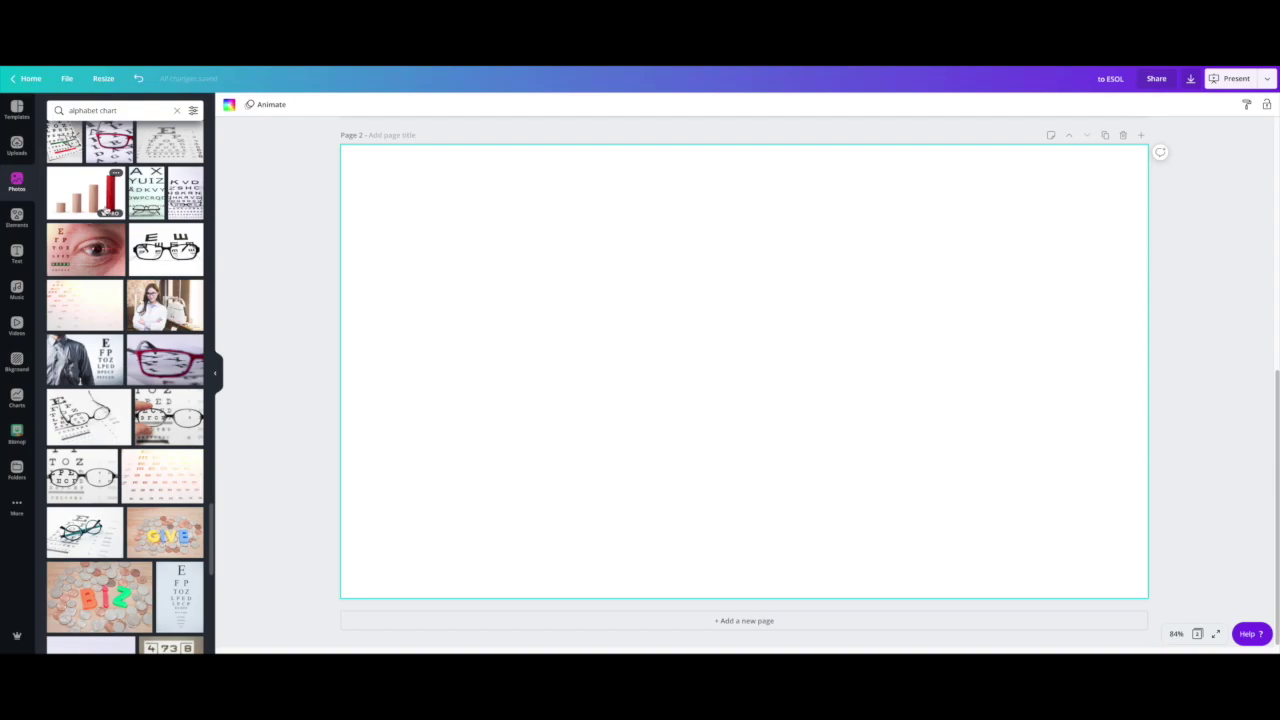
{"action": "scroll", "coordinate": [106, 210], "scroll_direction": "up", "scroll_amount": 2}
{"action": "left_click", "coordinate": [175, 112]}
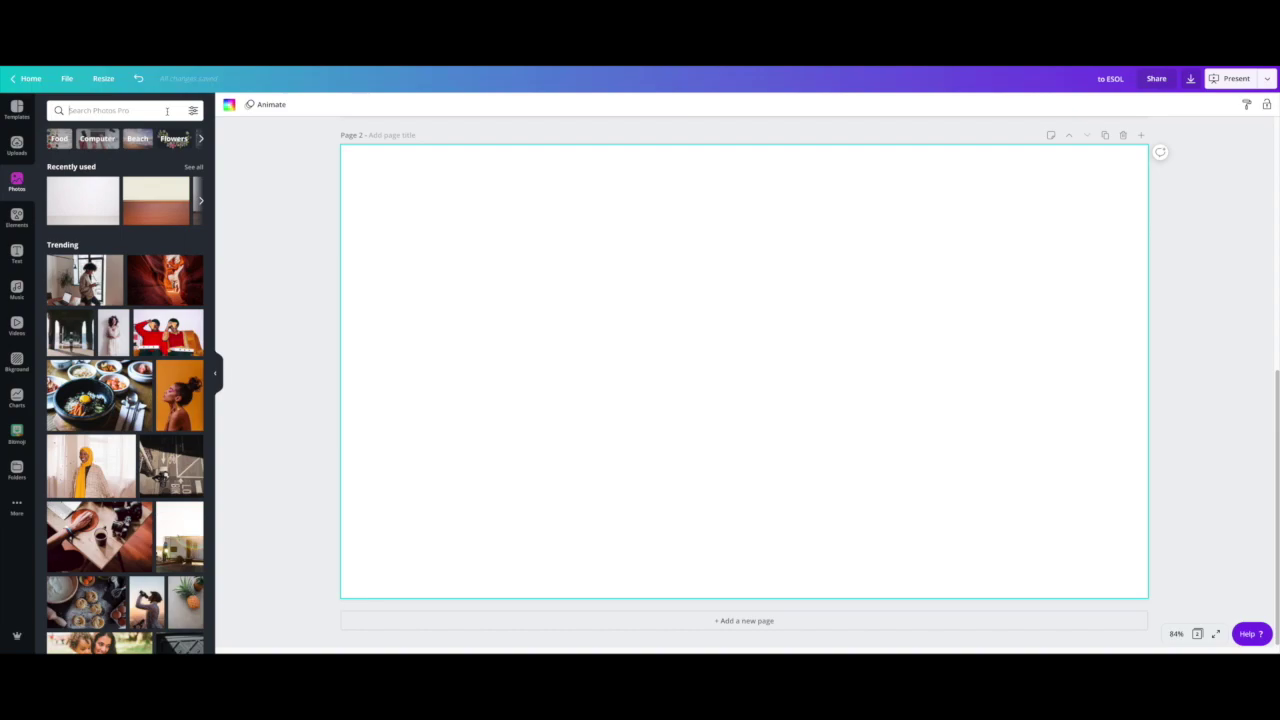
{"action": "type", "text": "floor and wall"}
{"action": "key", "text": "Return"}
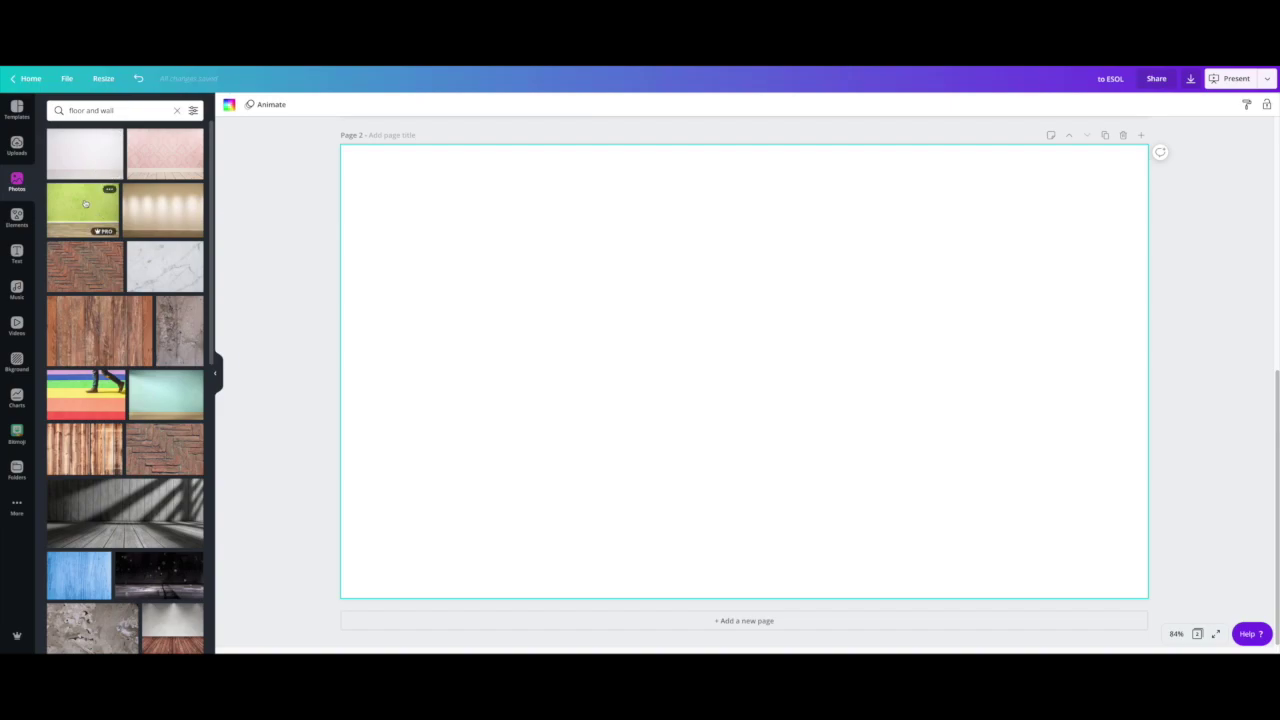
{"action": "left_click_drag", "start_coordinate": [85, 207], "coordinate": [351, 276]}
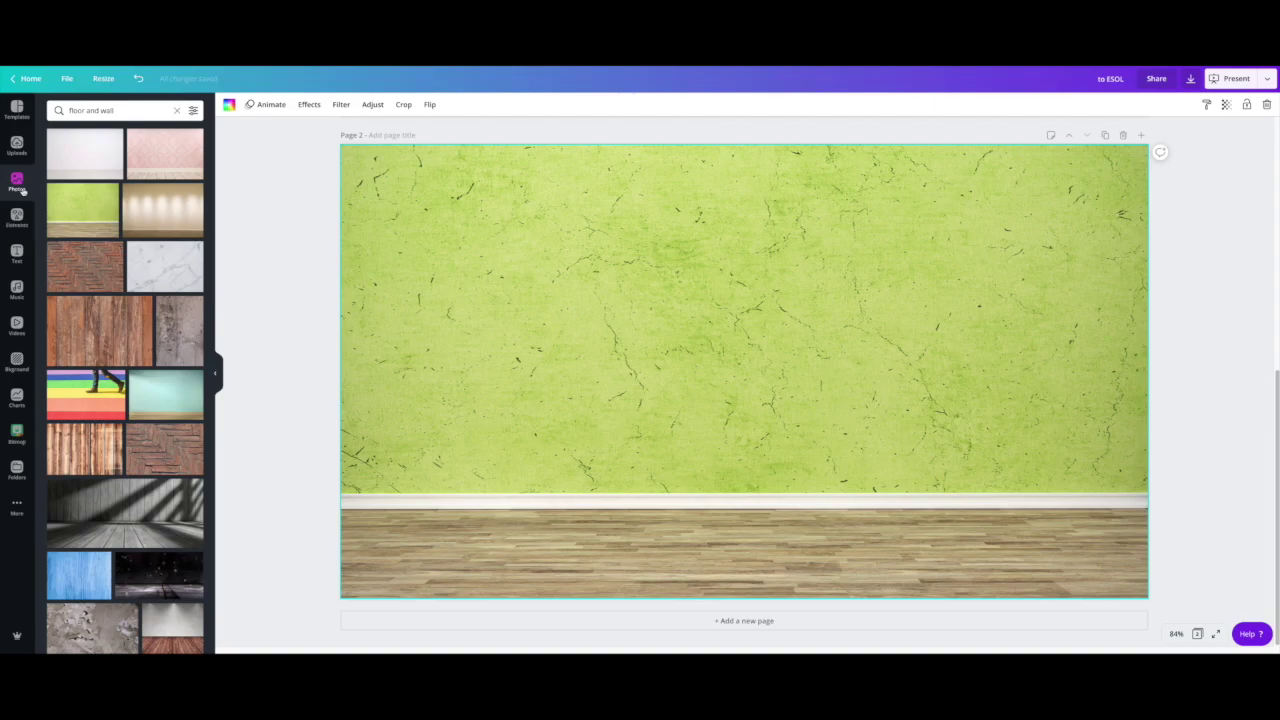
Search the graphic elements for "white board" and look through the results for a suitable board.
{"action": "left_click", "coordinate": [20, 225]}
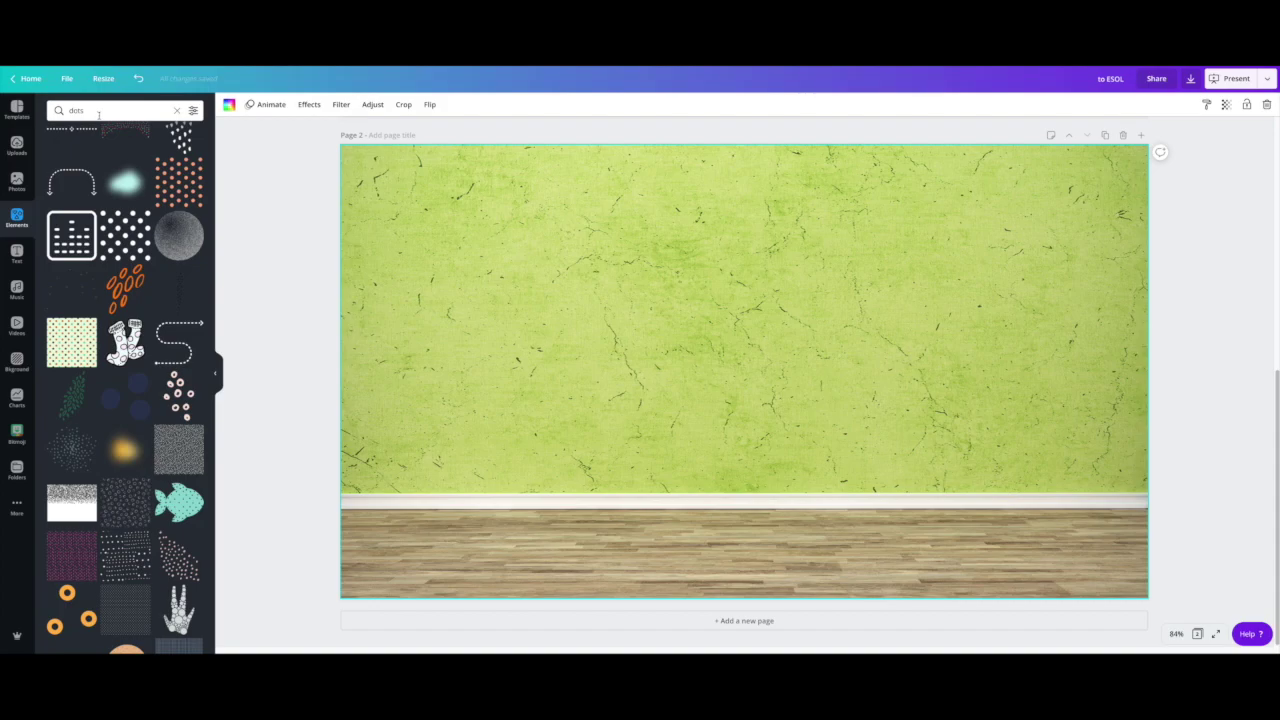
{"action": "double_click", "coordinate": [99, 112]}
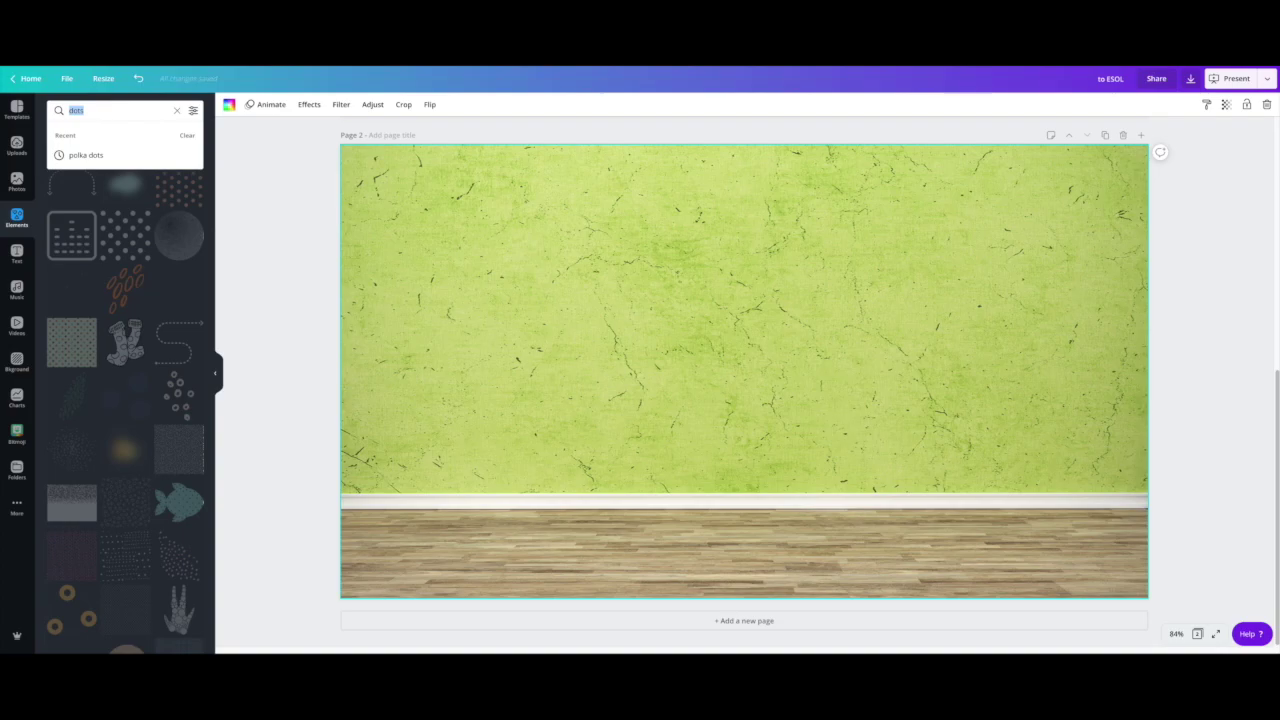
{"action": "type", "text": "white"}
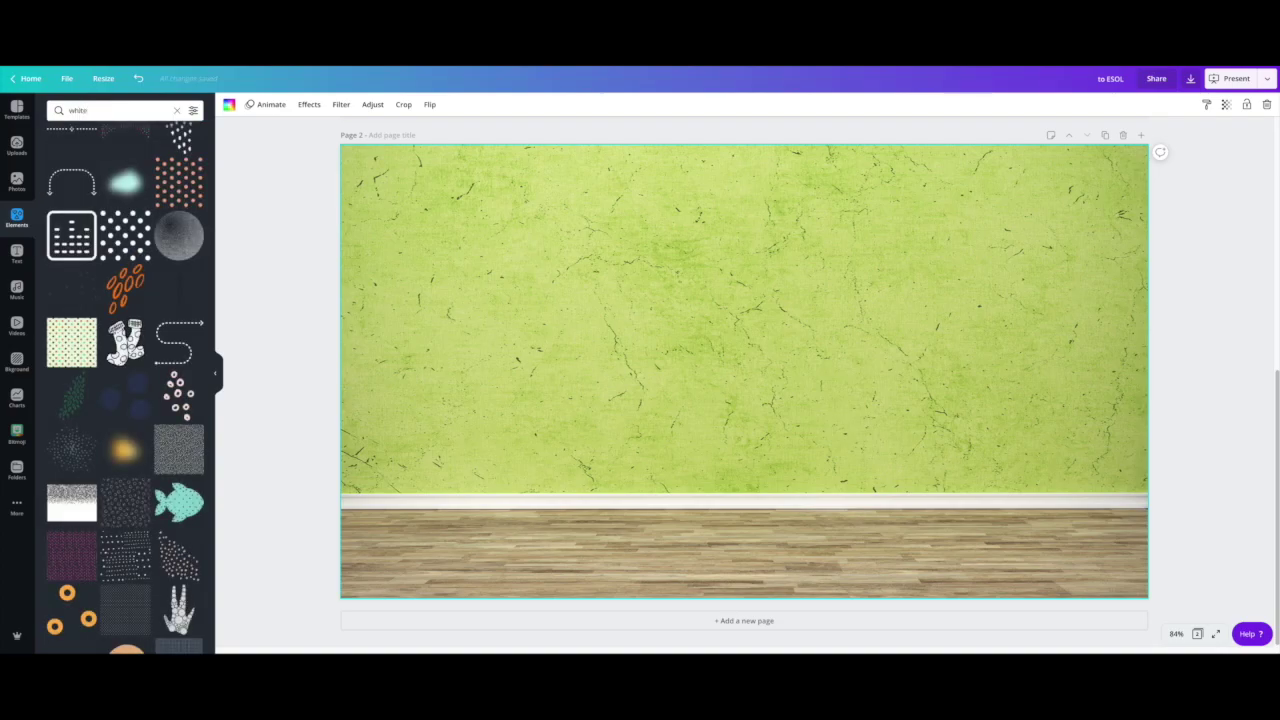
{"action": "type", "text": " board"}
{"action": "key", "text": "Return"}
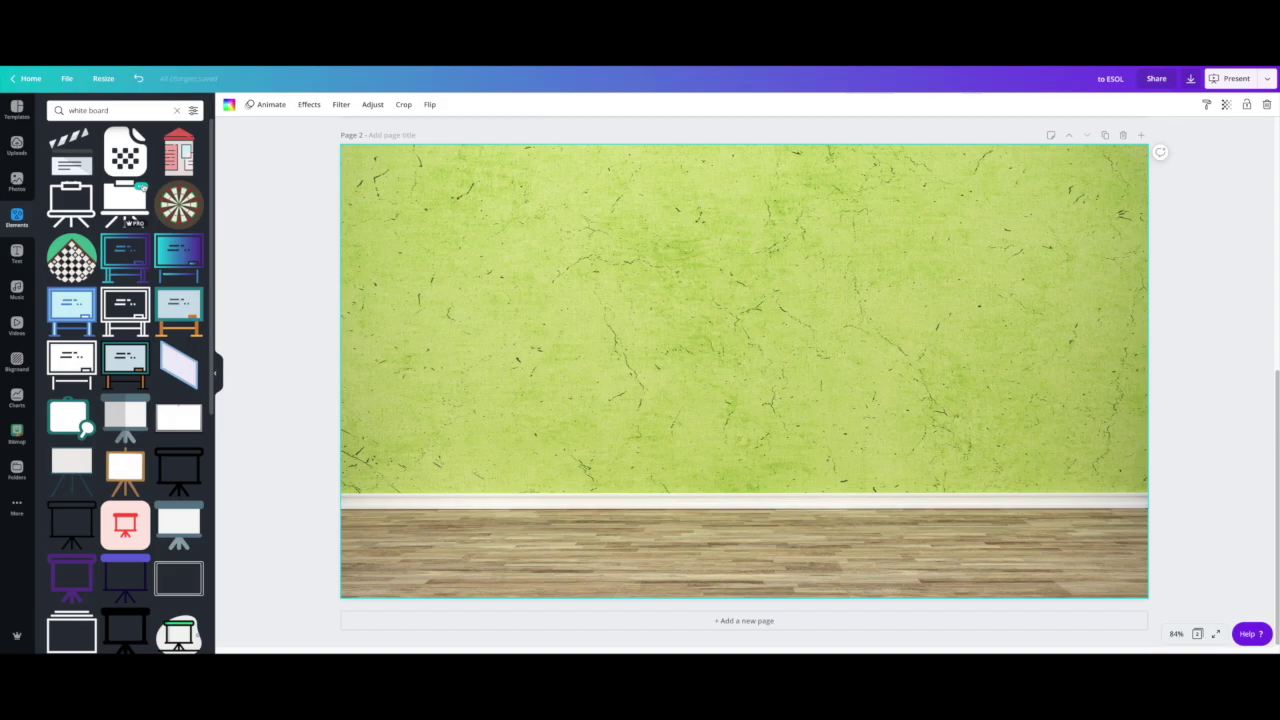
{"action": "scroll", "coordinate": [150, 188], "scroll_direction": "down", "scroll_amount": 1}
{"action": "scroll", "coordinate": [157, 188], "scroll_direction": "down", "scroll_amount": 3}
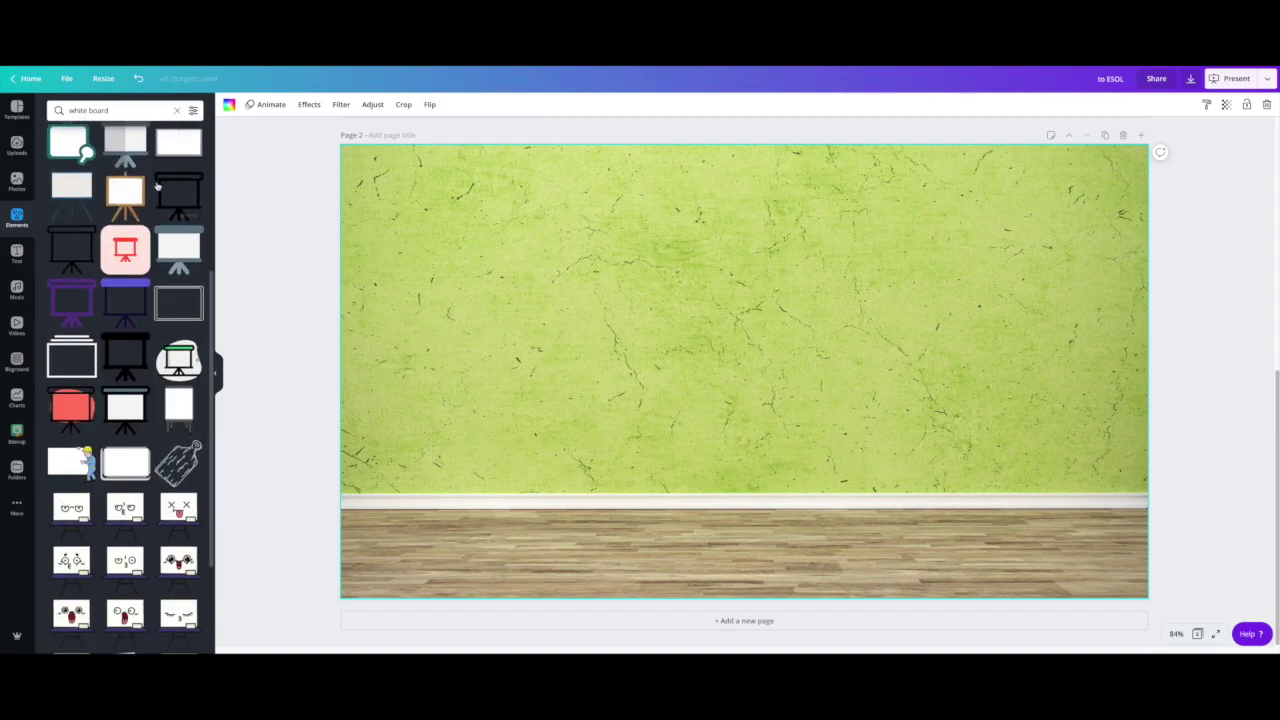
{"action": "scroll", "coordinate": [157, 187], "scroll_direction": "down", "scroll_amount": 4}
{"action": "scroll", "coordinate": [157, 187], "scroll_direction": "down", "scroll_amount": 4}
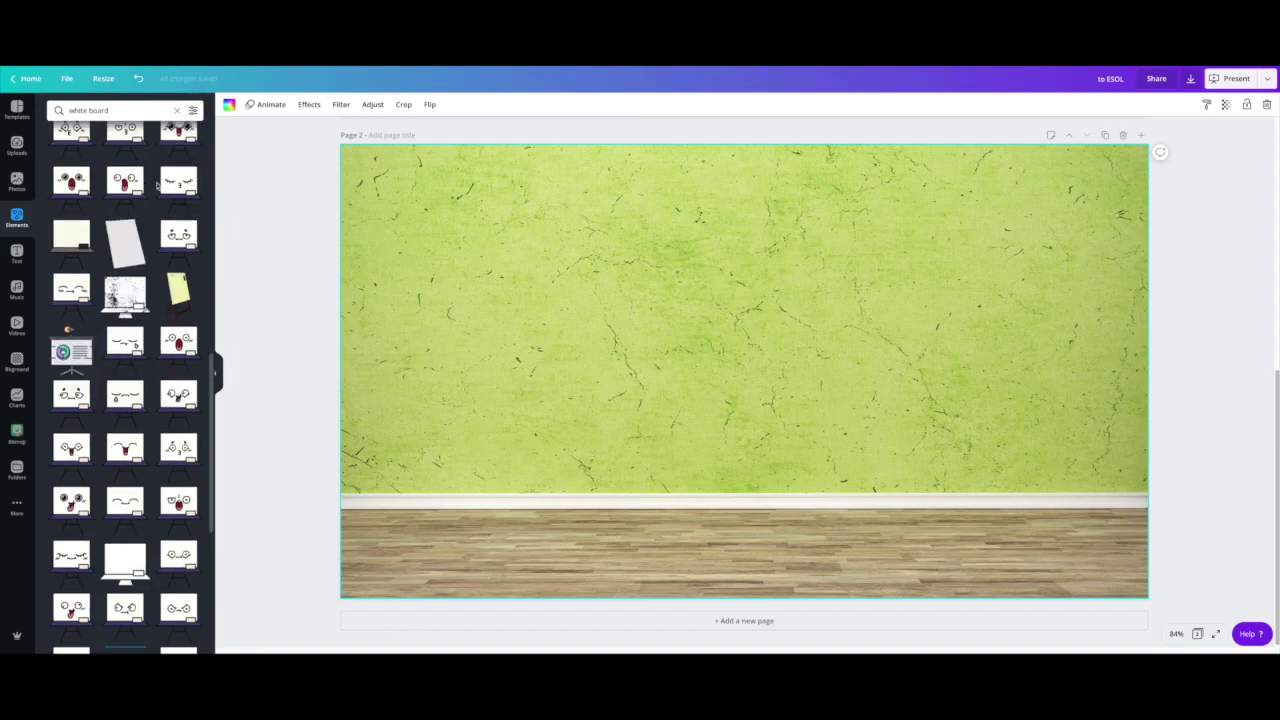
{"action": "scroll", "coordinate": [157, 187], "scroll_direction": "down", "scroll_amount": 4}
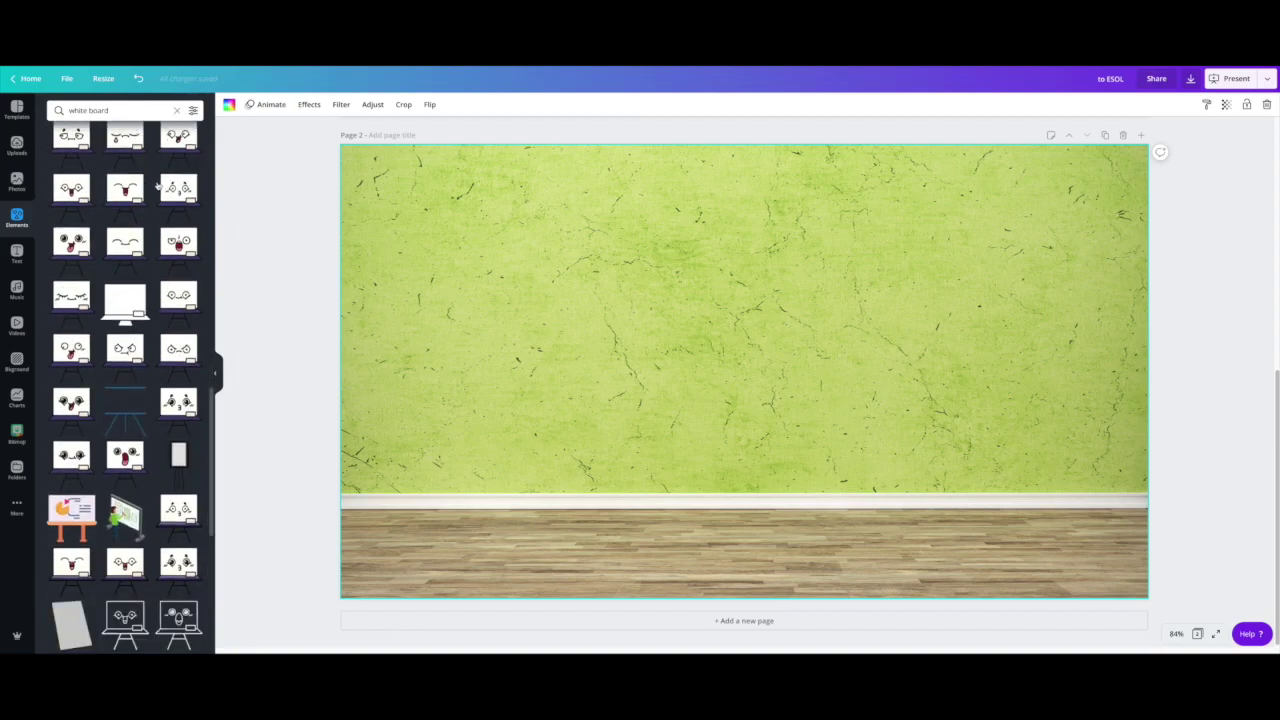
{"action": "scroll", "coordinate": [157, 187], "scroll_direction": "down", "scroll_amount": 1}
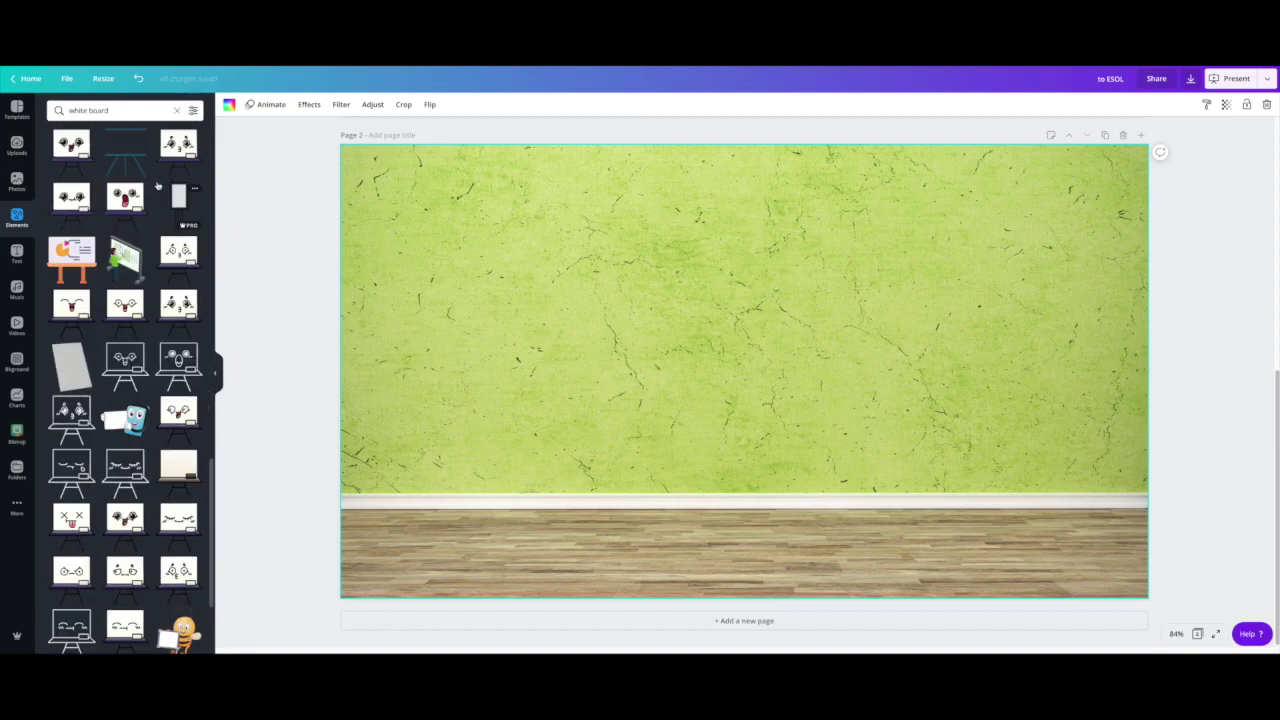
{"action": "scroll", "coordinate": [157, 187], "scroll_direction": "down", "scroll_amount": 10}
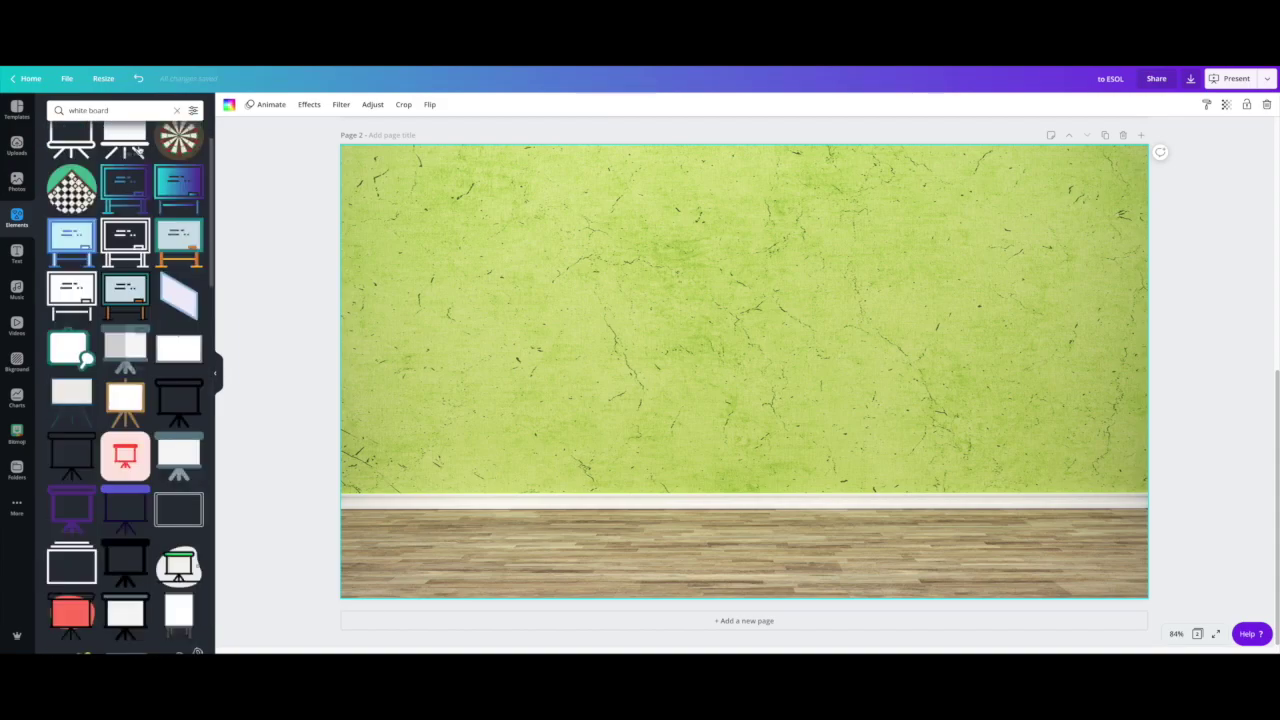
{"action": "scroll", "coordinate": [136, 150], "scroll_direction": "up", "scroll_amount": 1}
Search the elements for "chalkboard" and add the dark slate board with the brown wooden frame to page 2.
{"action": "left_click_drag", "start_coordinate": [89, 110], "coordinate": [131, 113]}
{"action": "triple_click", "coordinate": [131, 113]}
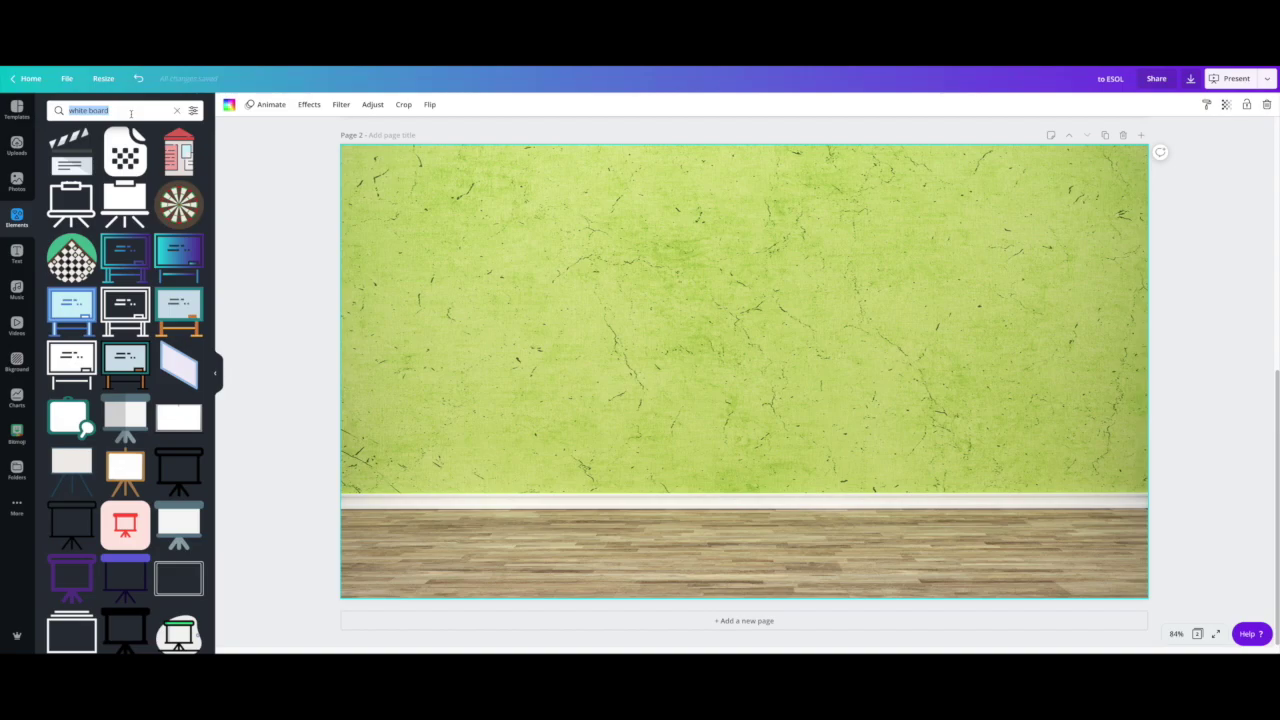
{"action": "type", "text": "chalk"}
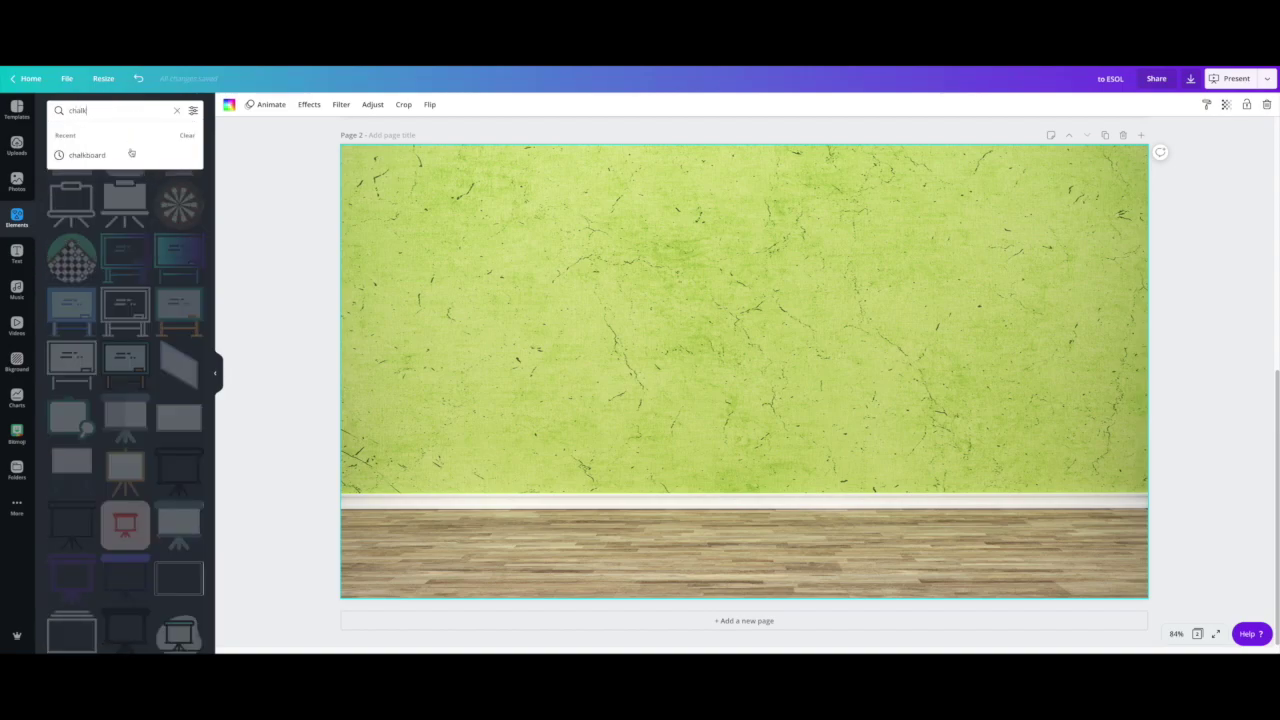
{"action": "left_click", "coordinate": [130, 155]}
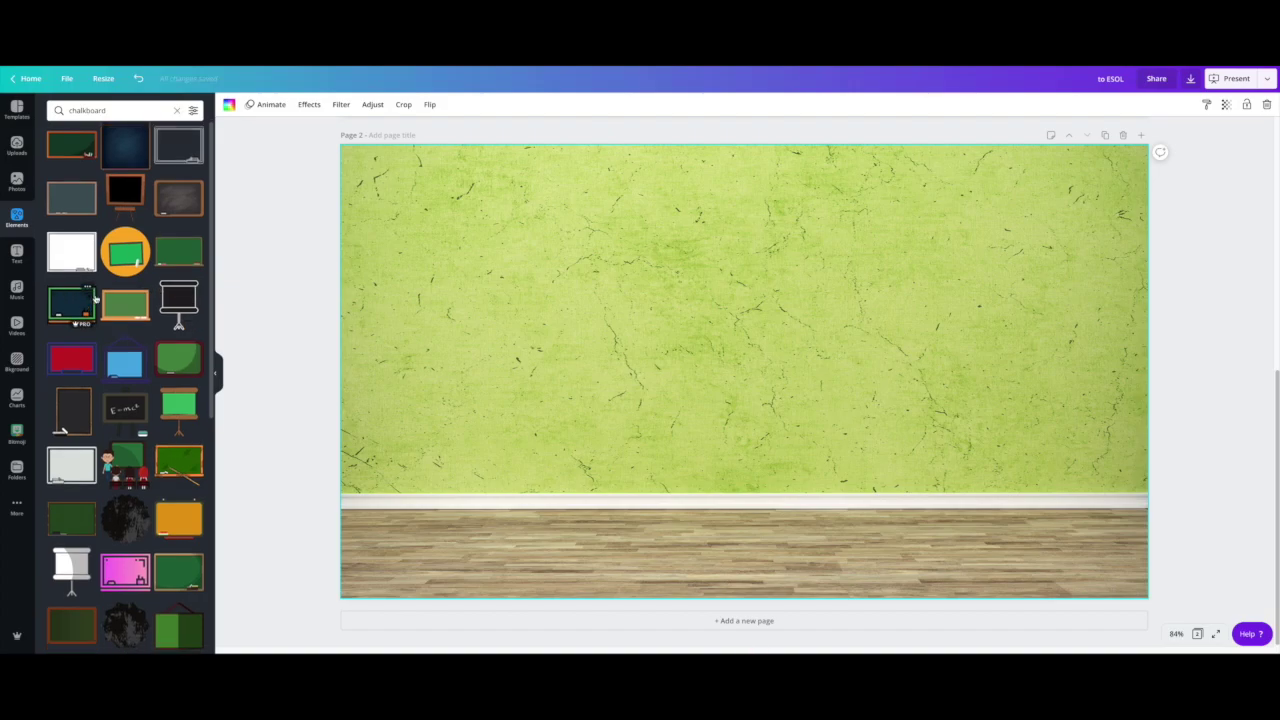
{"action": "scroll", "coordinate": [98, 297], "scroll_direction": "down", "scroll_amount": 3}
{"action": "scroll", "coordinate": [104, 297], "scroll_direction": "down", "scroll_amount": 4}
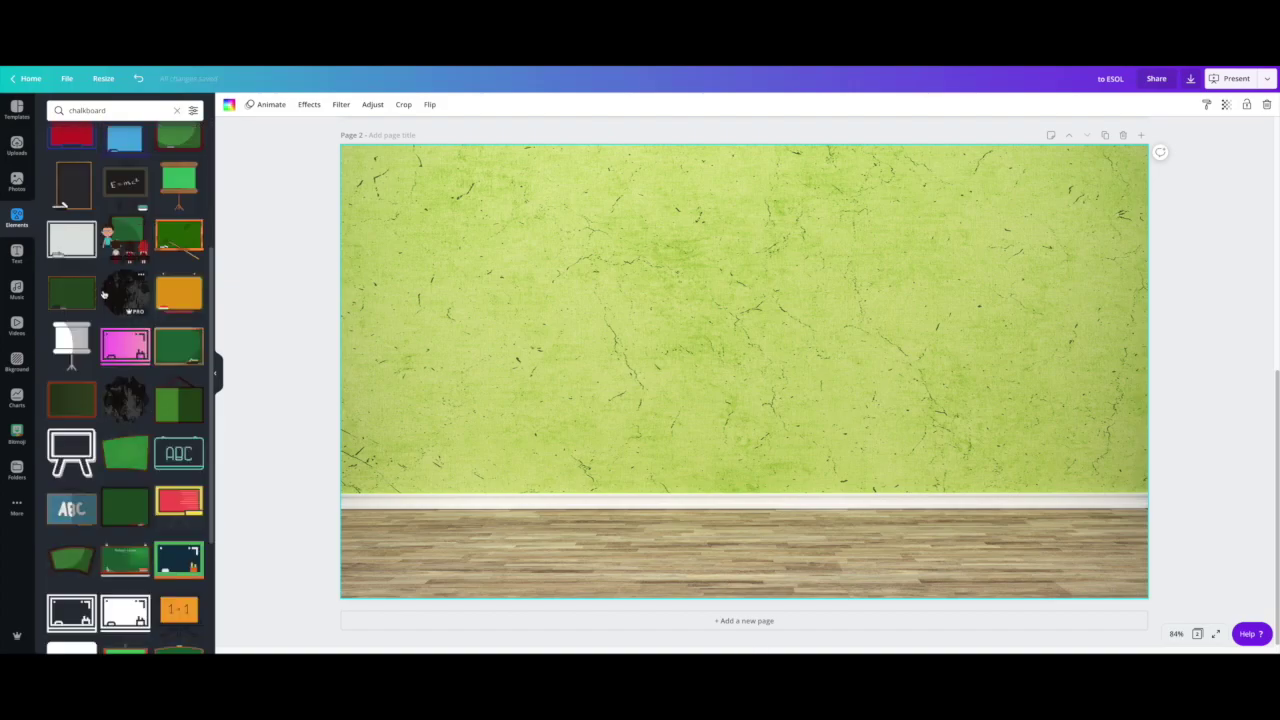
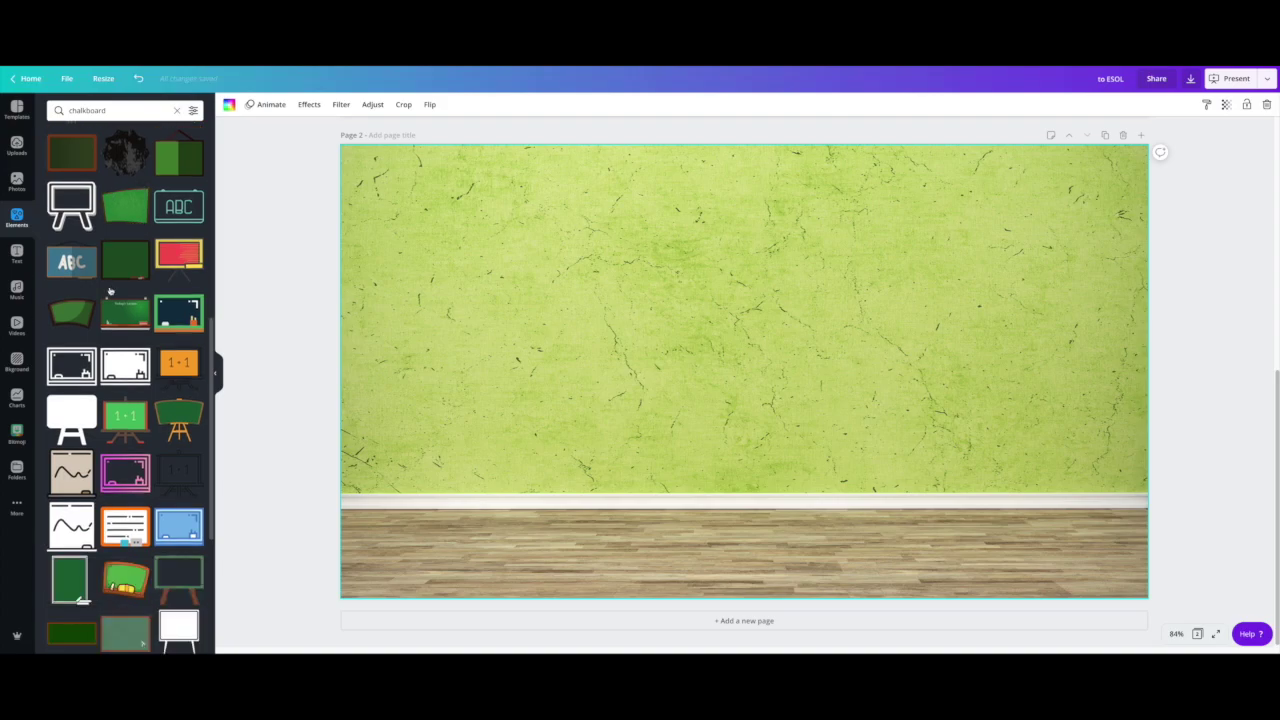
{"action": "scroll", "coordinate": [127, 289], "scroll_direction": "down", "scroll_amount": 4}
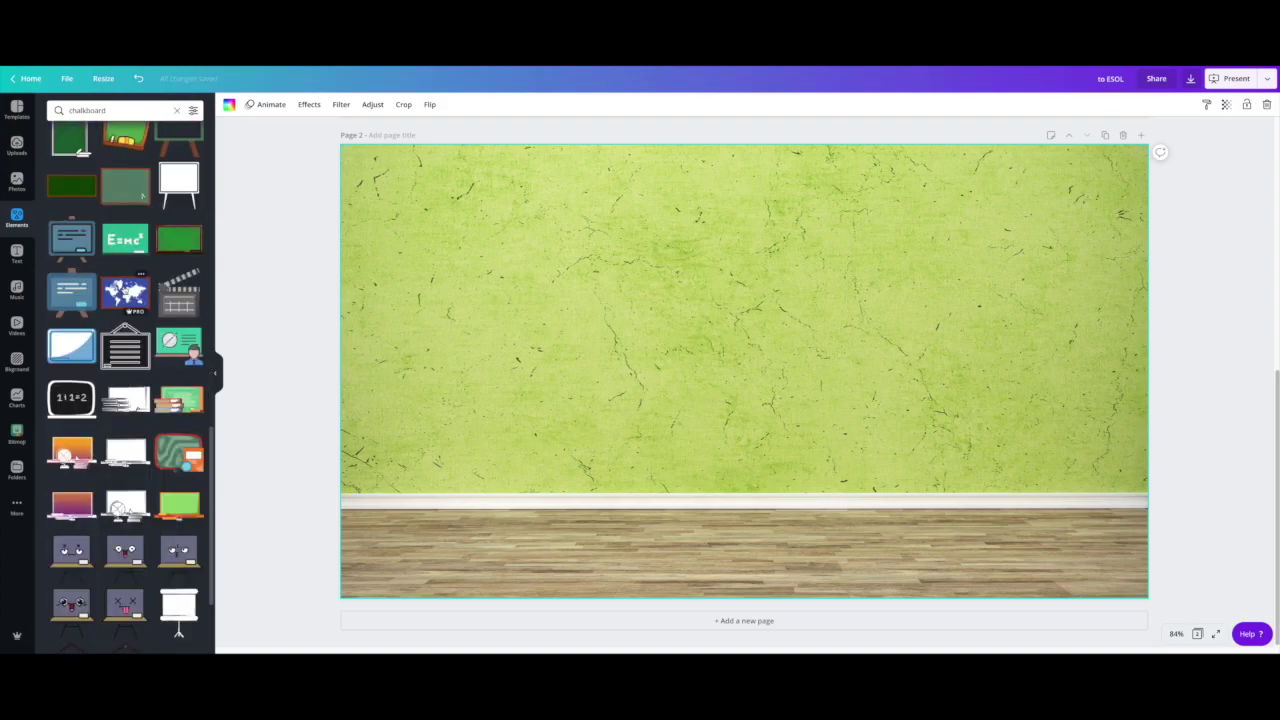
{"action": "scroll", "coordinate": [127, 289], "scroll_direction": "up", "scroll_amount": 6}
{"action": "scroll", "coordinate": [127, 289], "scroll_direction": "up", "scroll_amount": 5}
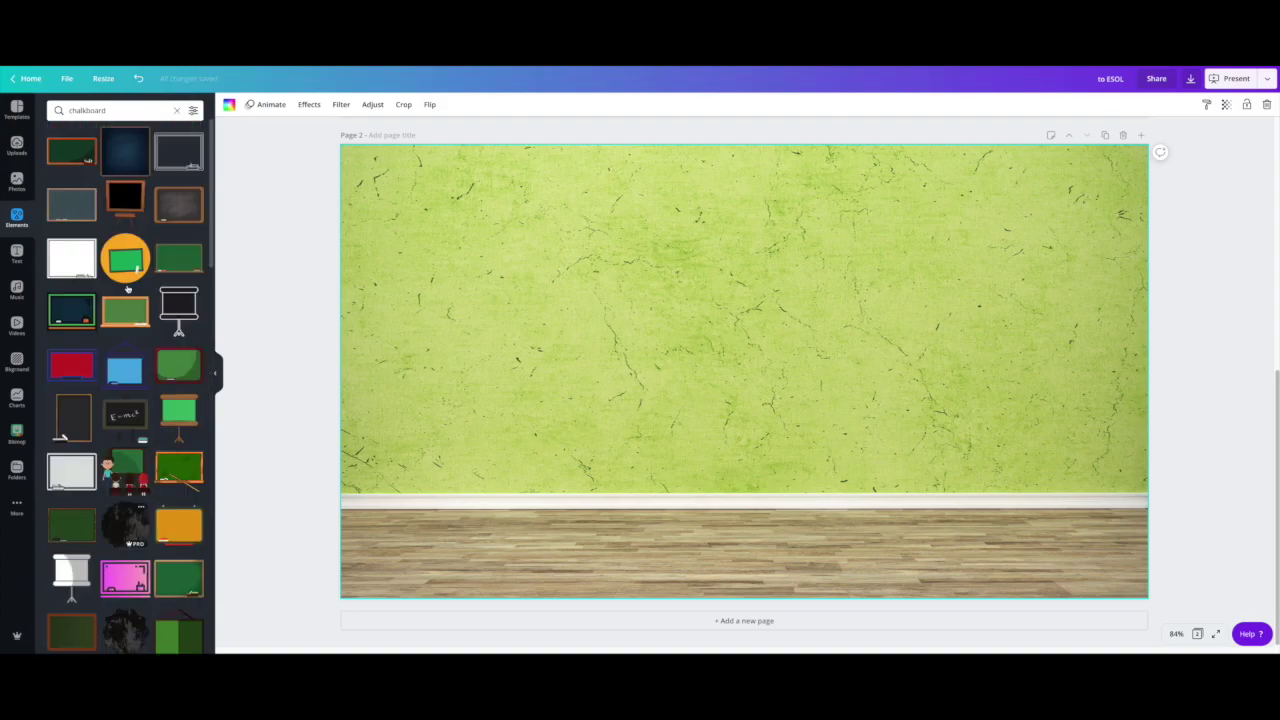
{"action": "left_click", "coordinate": [80, 220]}
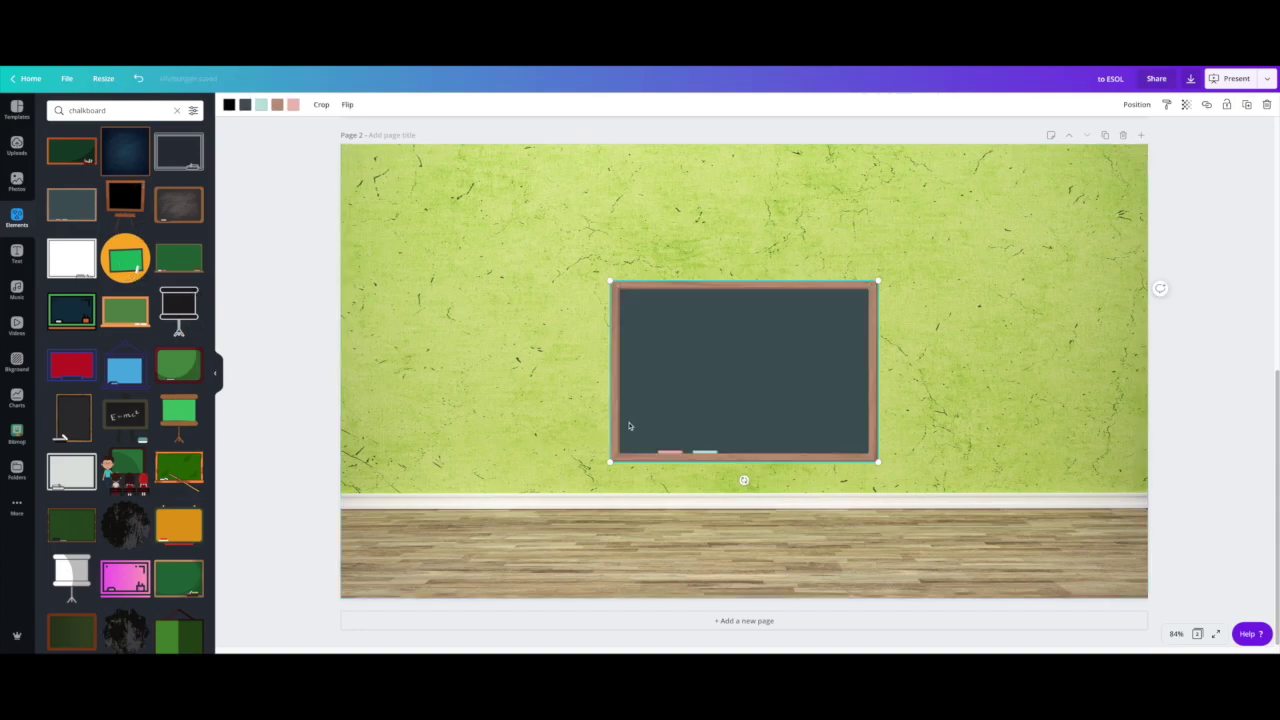
Enlarge the chalkboard slightly and place it on the upper middle of the green wall.
{"action": "left_click_drag", "start_coordinate": [607, 464], "coordinate": [590, 475]}
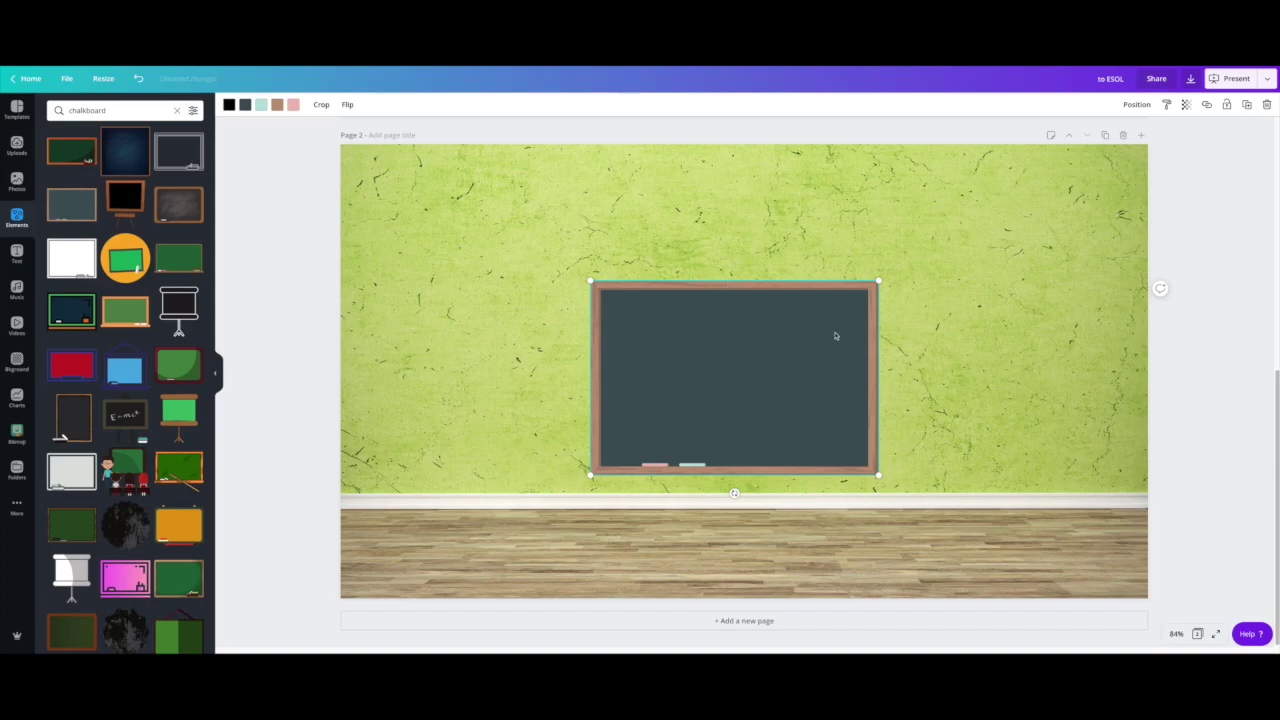
{"action": "left_click_drag", "start_coordinate": [843, 443], "coordinate": [905, 438]}
{"action": "left_click_drag", "start_coordinate": [845, 405], "coordinate": [831, 392]}
{"action": "left_click", "coordinate": [1150, 222]}
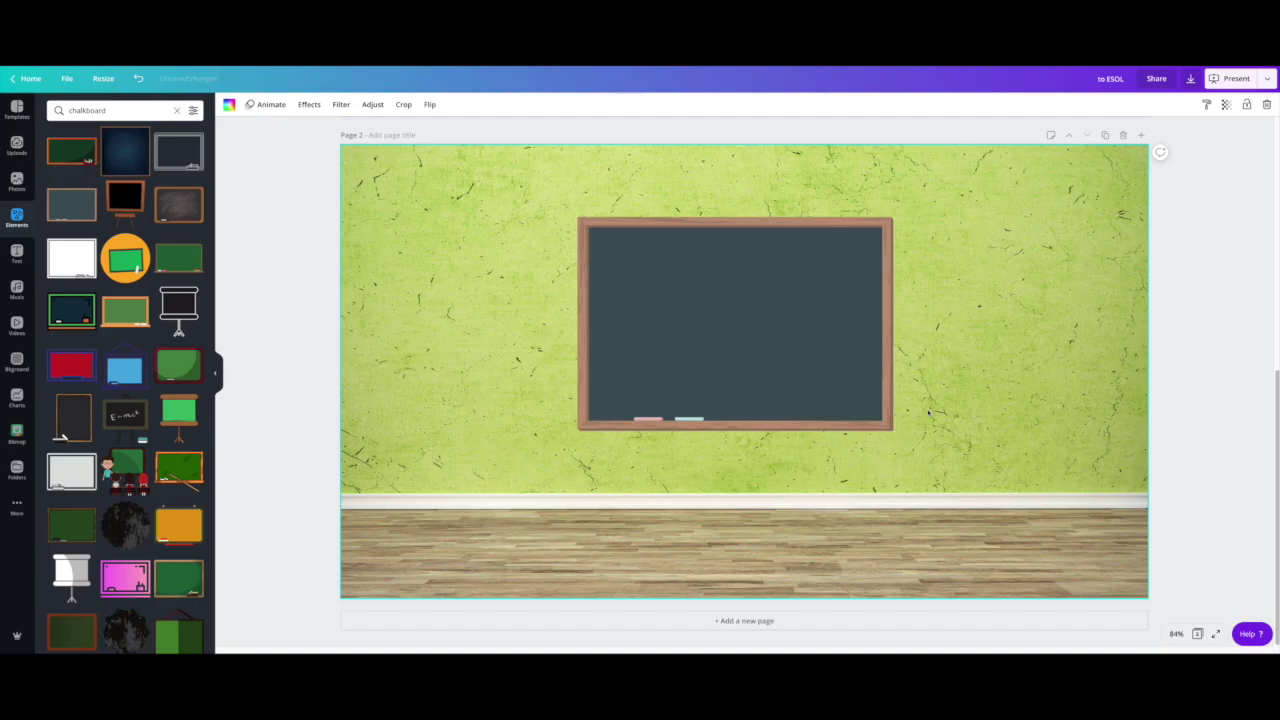
Search the elements for "bookshelf" and add the tall brown bookcase with two lower doors to the page.
{"action": "left_click", "coordinate": [118, 111]}
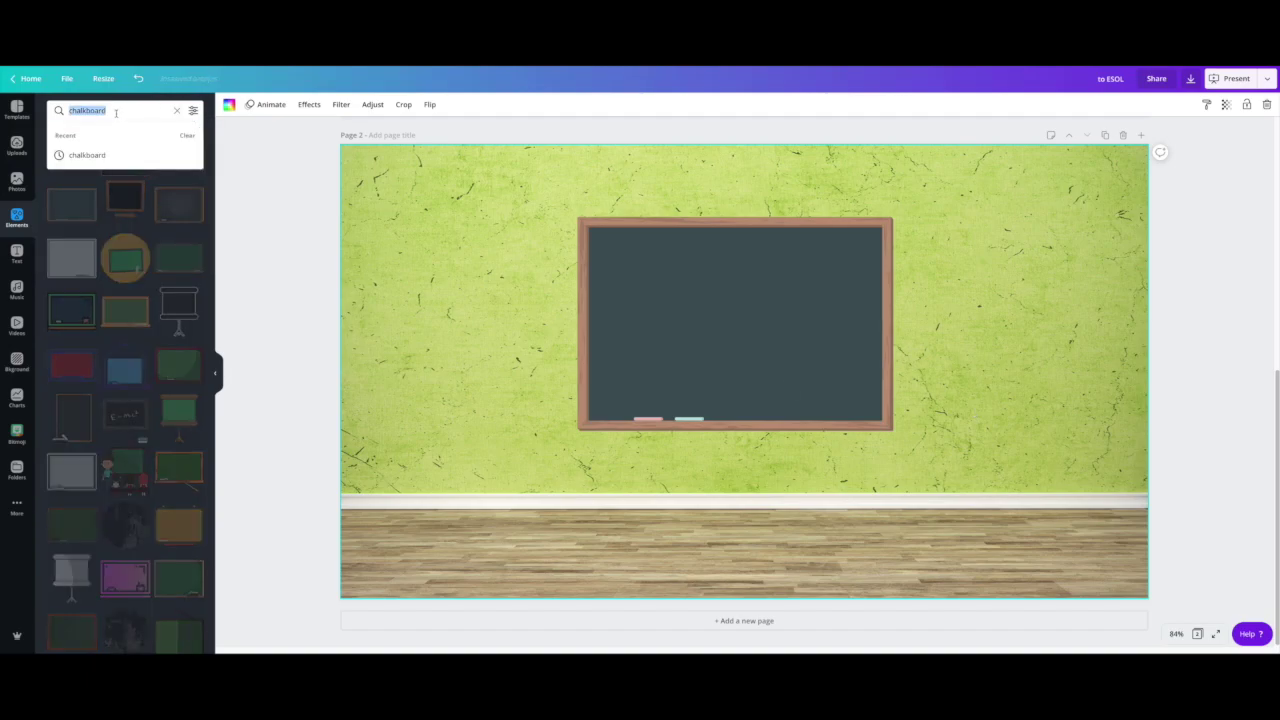
{"action": "type", "text": "bo"}
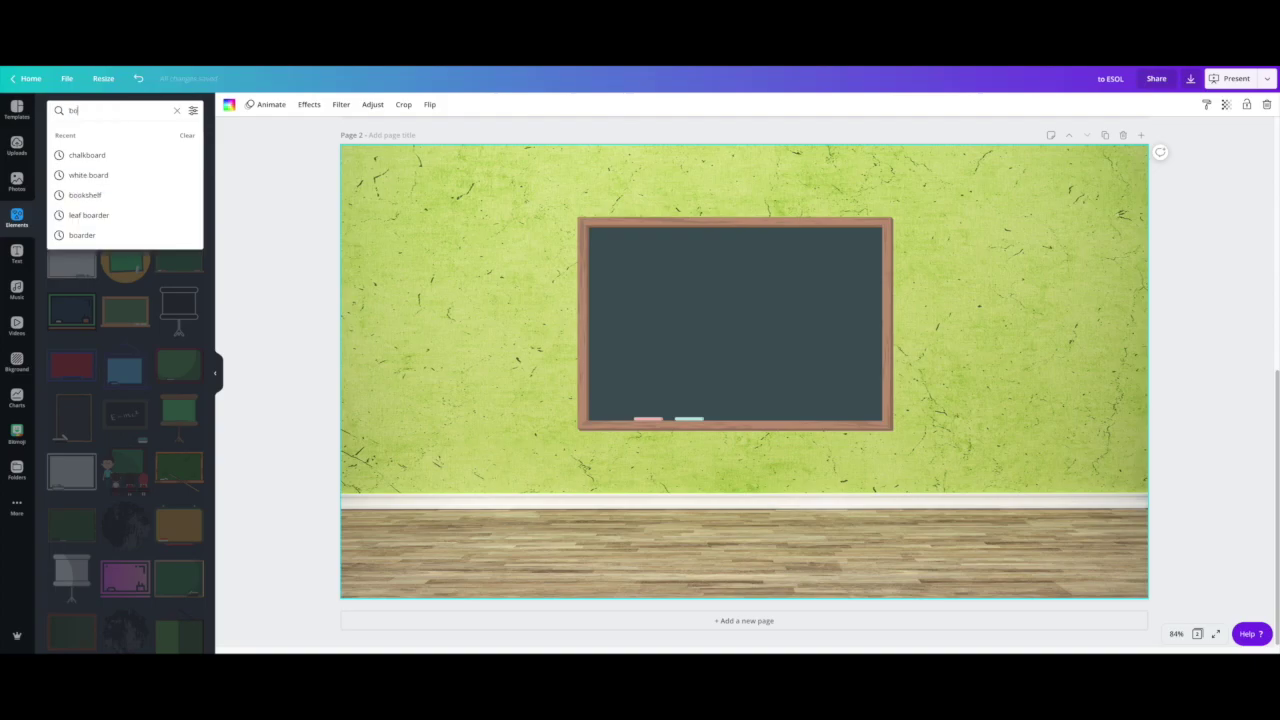
{"action": "type", "text": "o"}
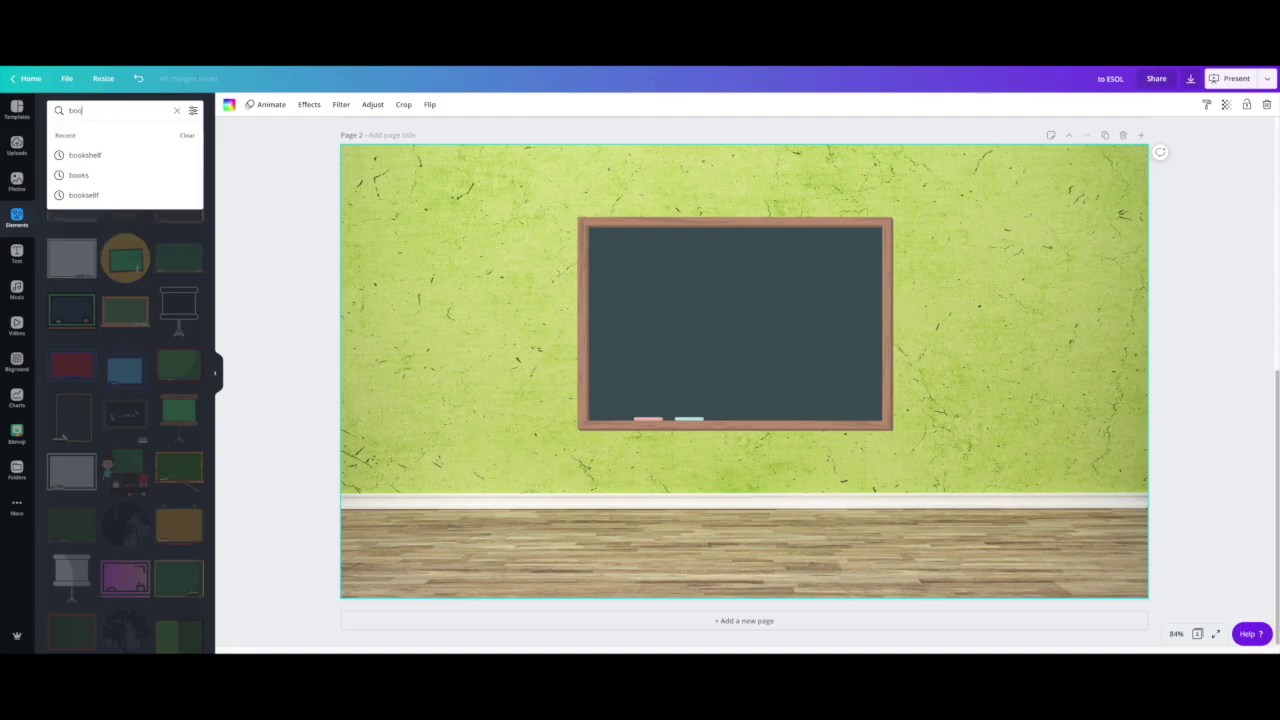
{"action": "left_click", "coordinate": [85, 155]}
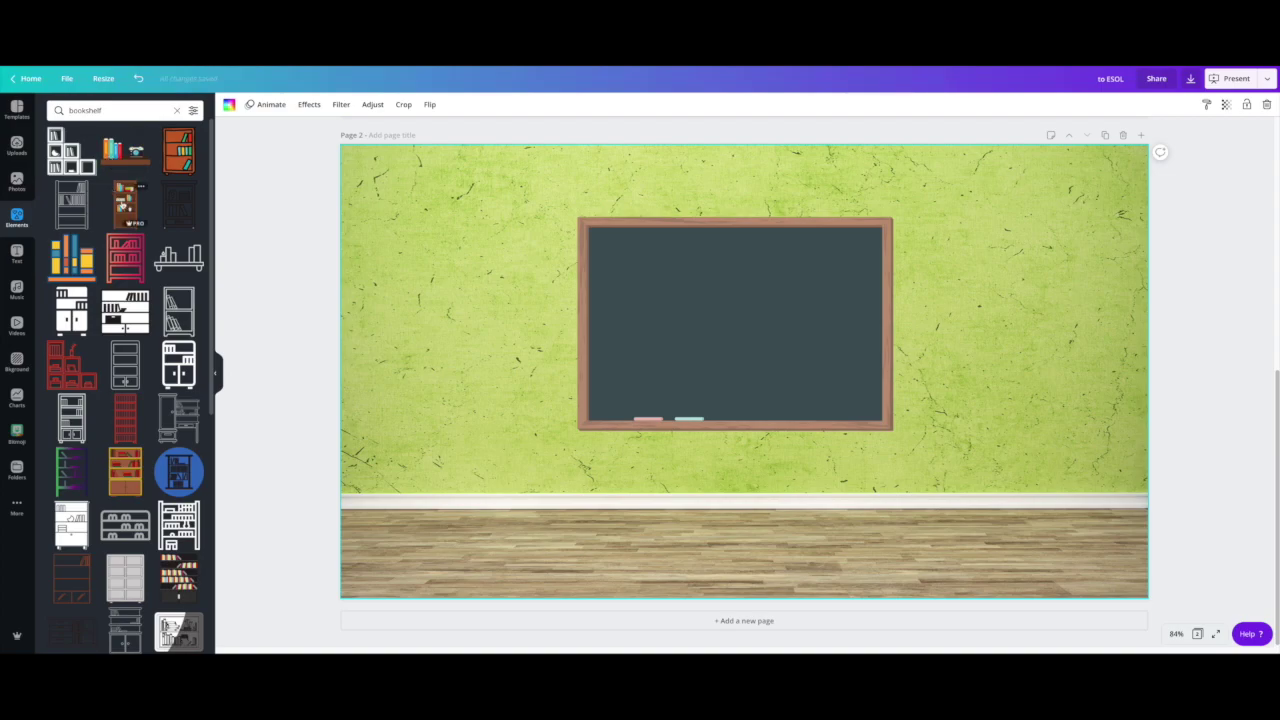
{"action": "left_click", "coordinate": [122, 207]}
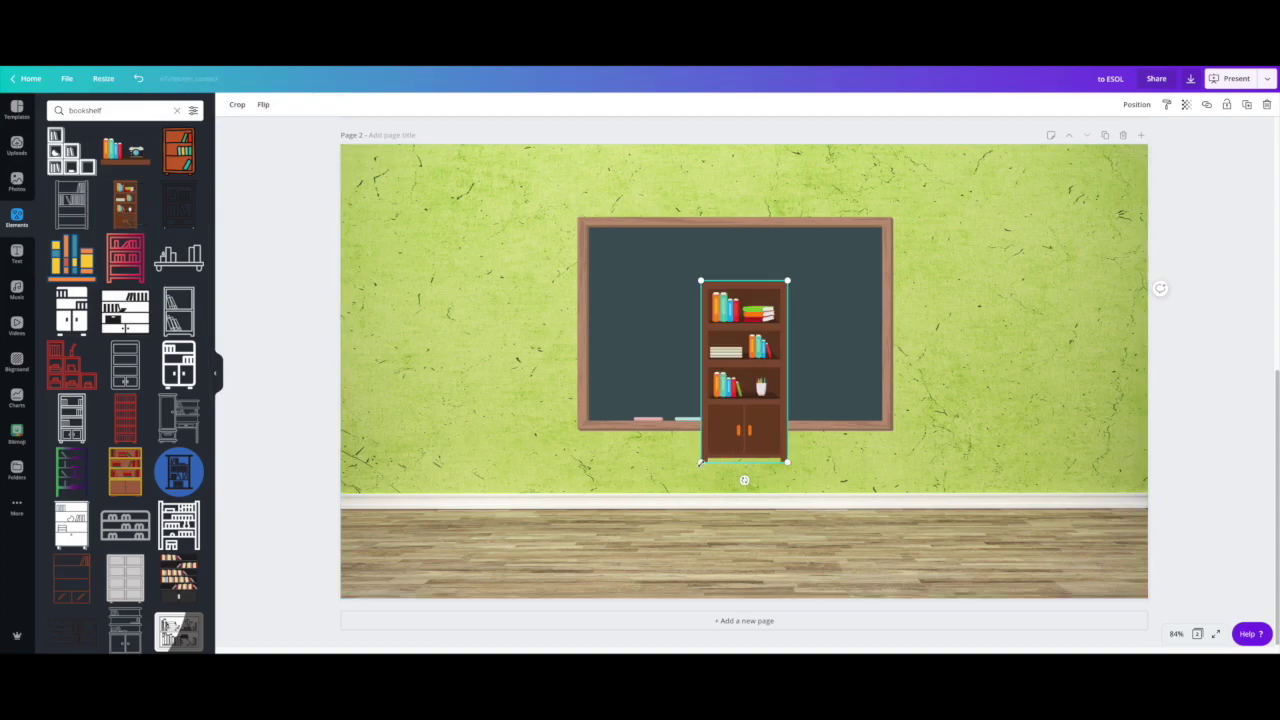
Enlarge the bookcase to more than half the page height and stand it on the floor left of the chalkboard.
{"action": "left_click_drag", "start_coordinate": [701, 462], "coordinate": [652, 564]}
{"action": "left_click_drag", "start_coordinate": [756, 504], "coordinate": [446, 470]}
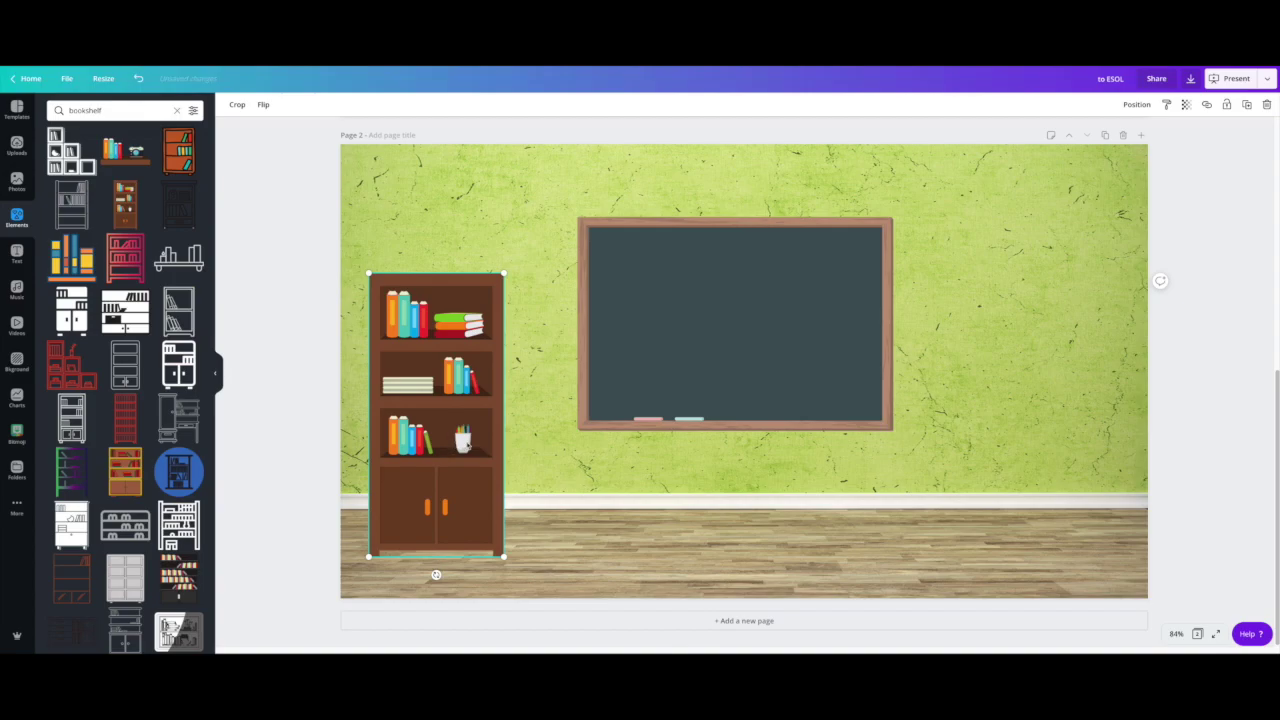
{"action": "left_click_drag", "start_coordinate": [508, 268], "coordinate": [516, 247]}
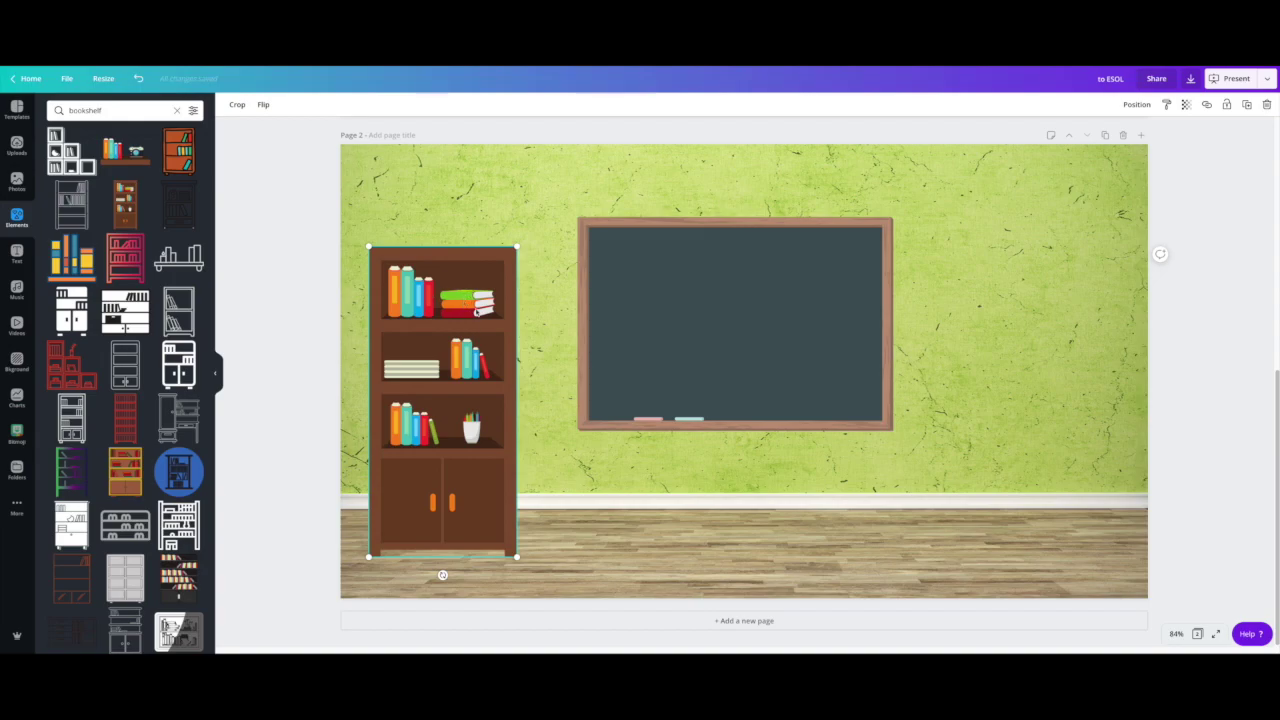
{"action": "left_click", "coordinate": [605, 498]}
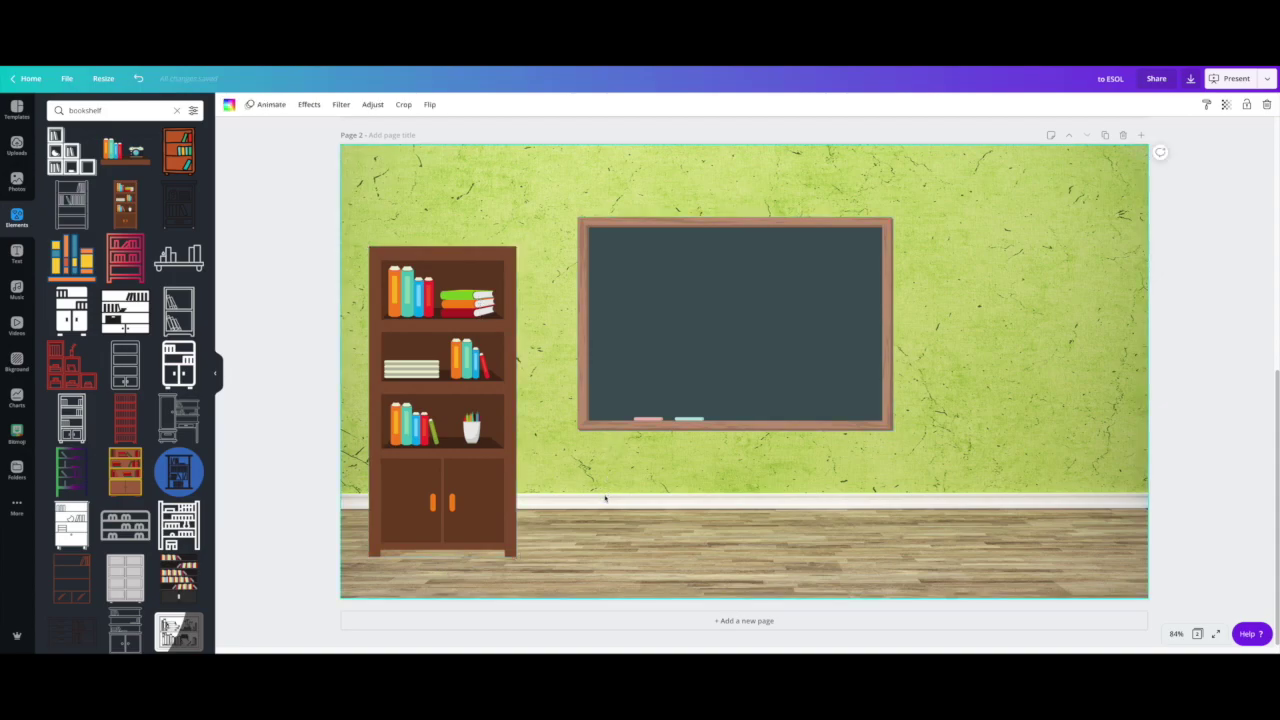
{"action": "left_click_drag", "start_coordinate": [458, 461], "coordinate": [457, 473]}
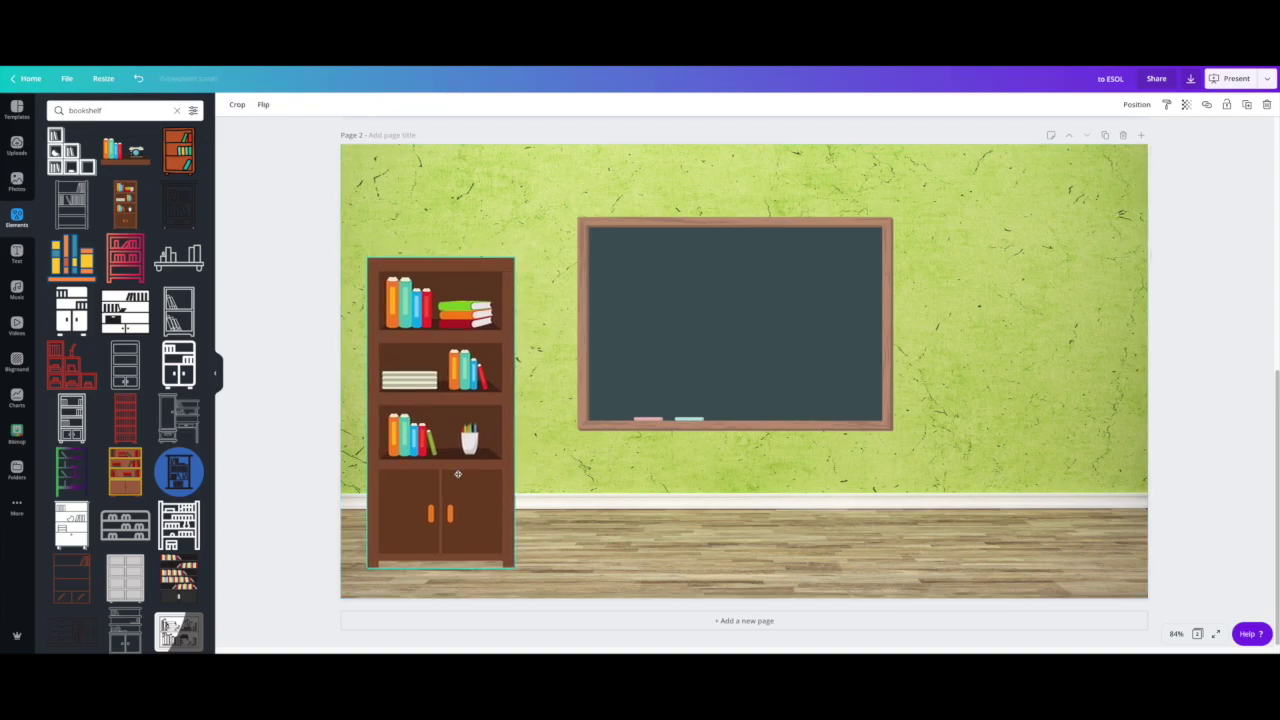
Search the elements for "plant" and stand the leafy plant in the orange pot in the lower right corner of the page.
{"action": "left_click", "coordinate": [92, 112]}
{"action": "type", "text": "plant"}
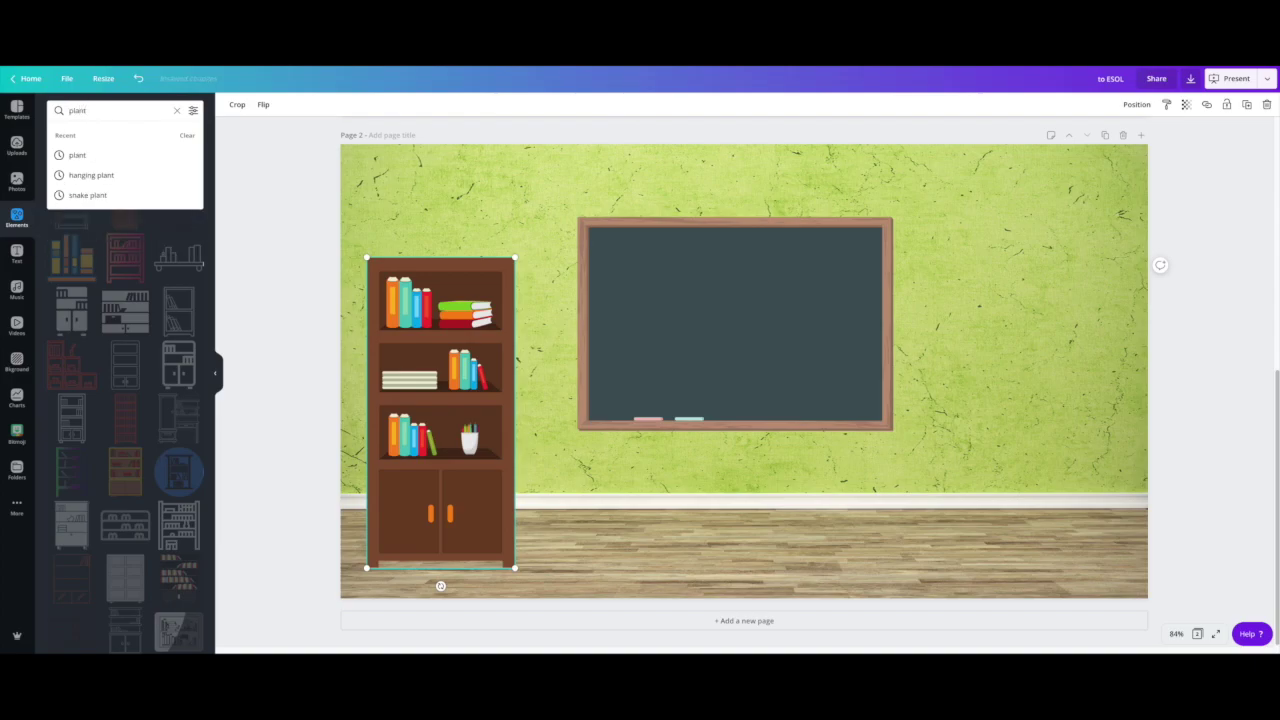
{"action": "key", "text": "Return"}
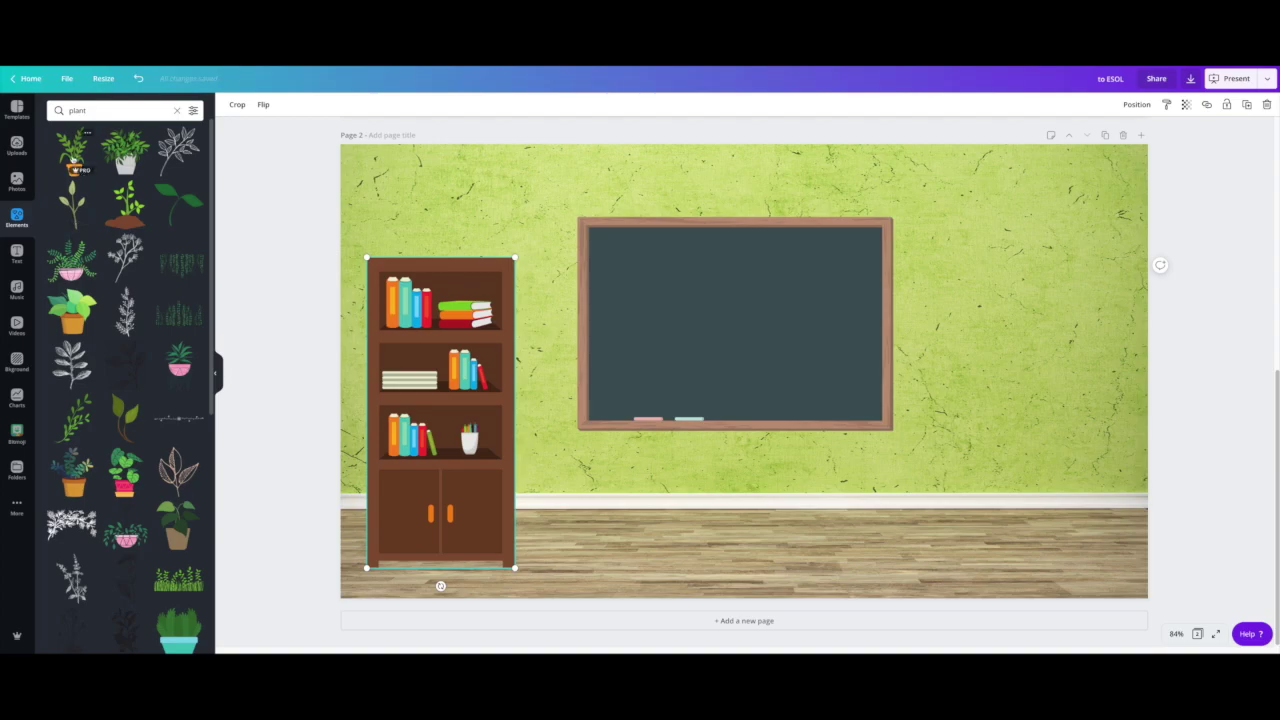
{"action": "left_click", "coordinate": [72, 158]}
{"action": "left_click_drag", "start_coordinate": [747, 452], "coordinate": [1098, 579]}
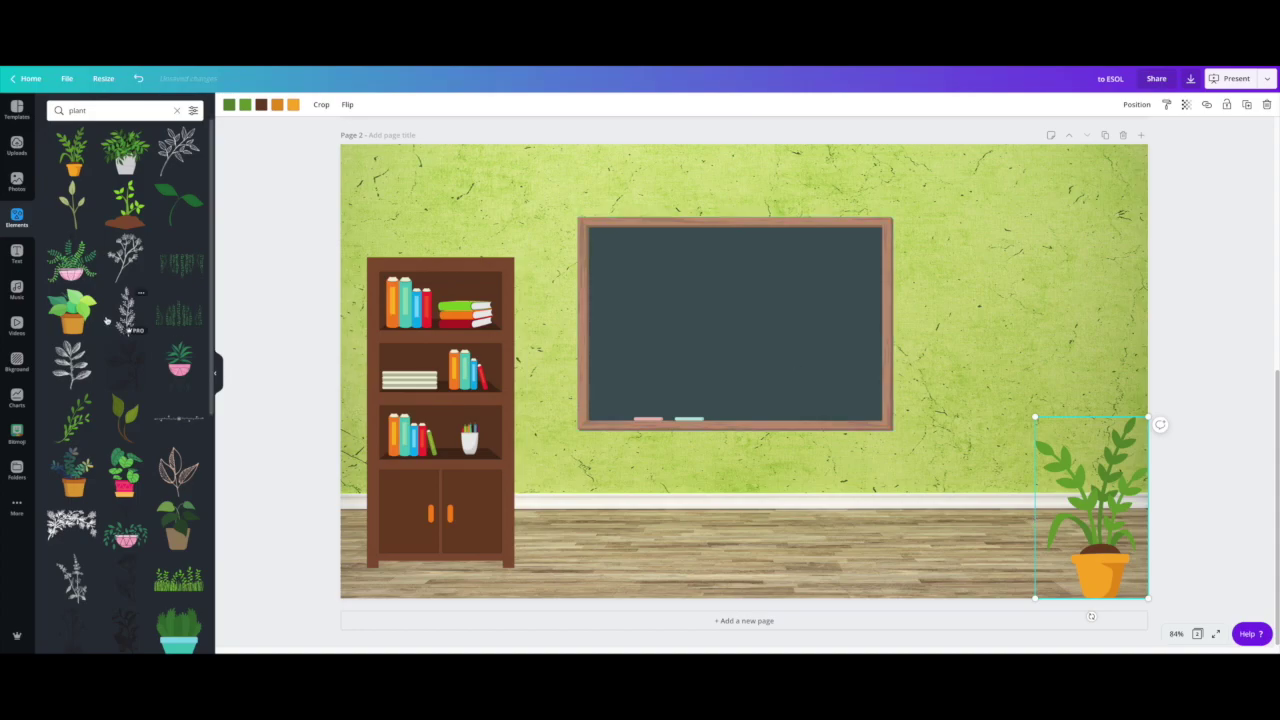
Add the fern in the pink hanging basket, shrink it onto the top of the bookcase, and nudge the chalkboard slightly to the right.
{"action": "left_click", "coordinate": [72, 262]}
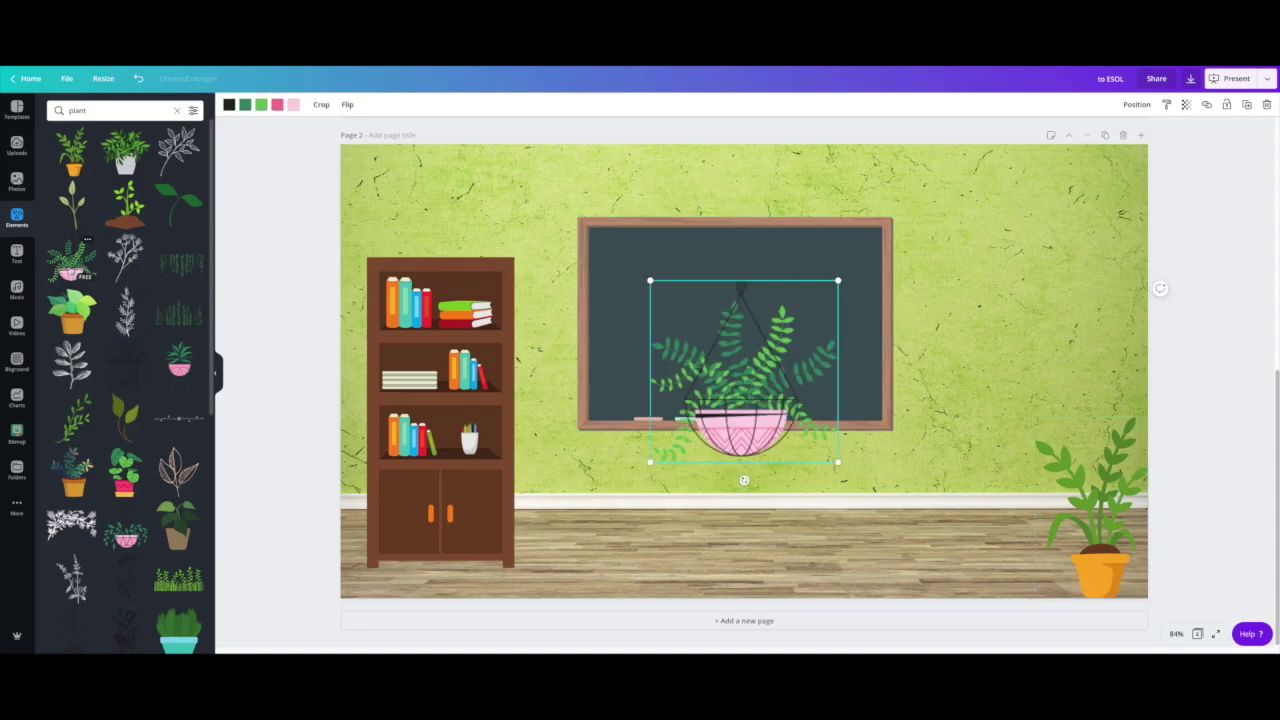
{"action": "left_click_drag", "start_coordinate": [838, 462], "coordinate": [749, 376]}
{"action": "left_click_drag", "start_coordinate": [700, 330], "coordinate": [406, 283]}
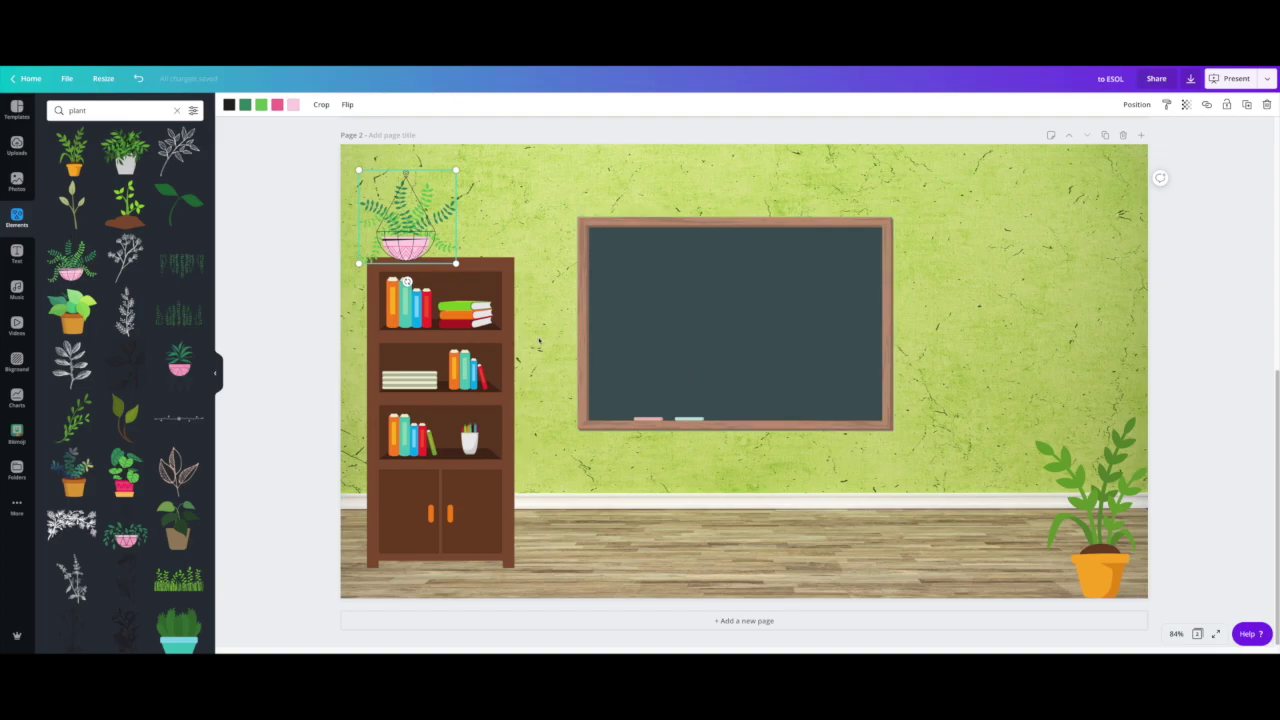
{"action": "left_click", "coordinate": [850, 383]}
{"action": "left_click_drag", "start_coordinate": [852, 383], "coordinate": [857, 383]}
Search the elements for "chalkboard" and add the black board on a brown easel.
{"action": "left_click", "coordinate": [109, 107]}
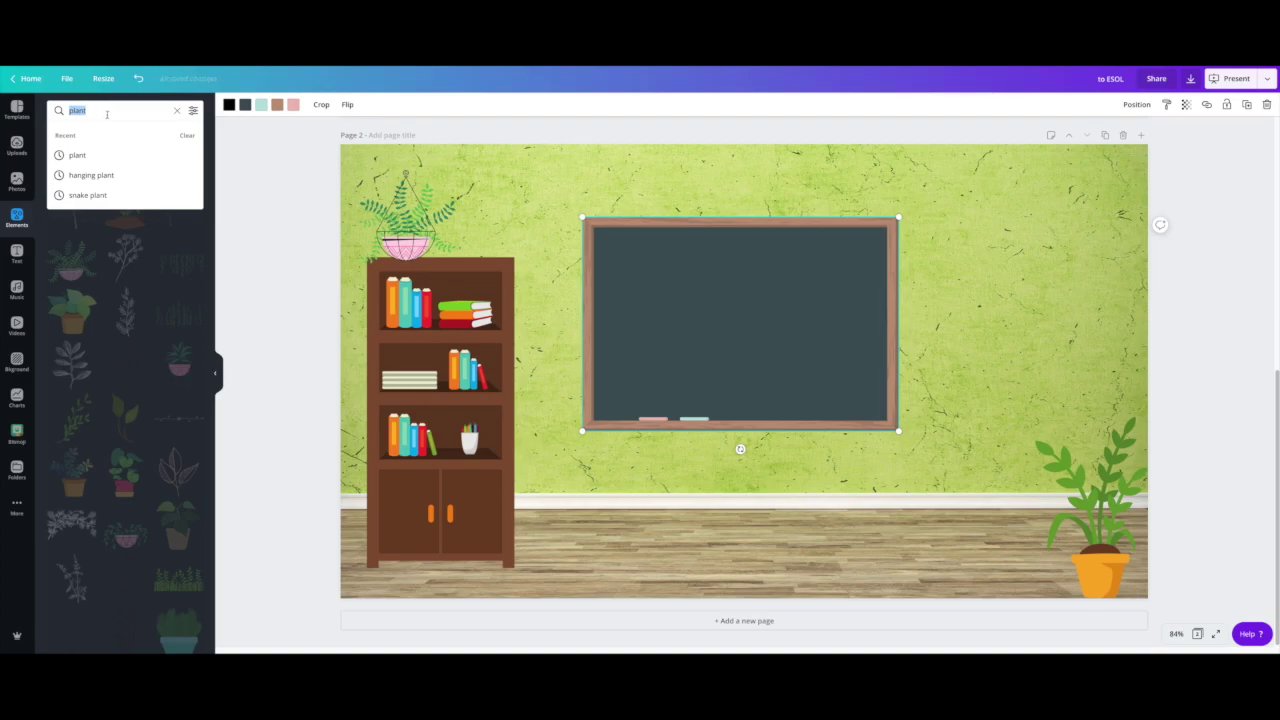
{"action": "type", "text": "b"}
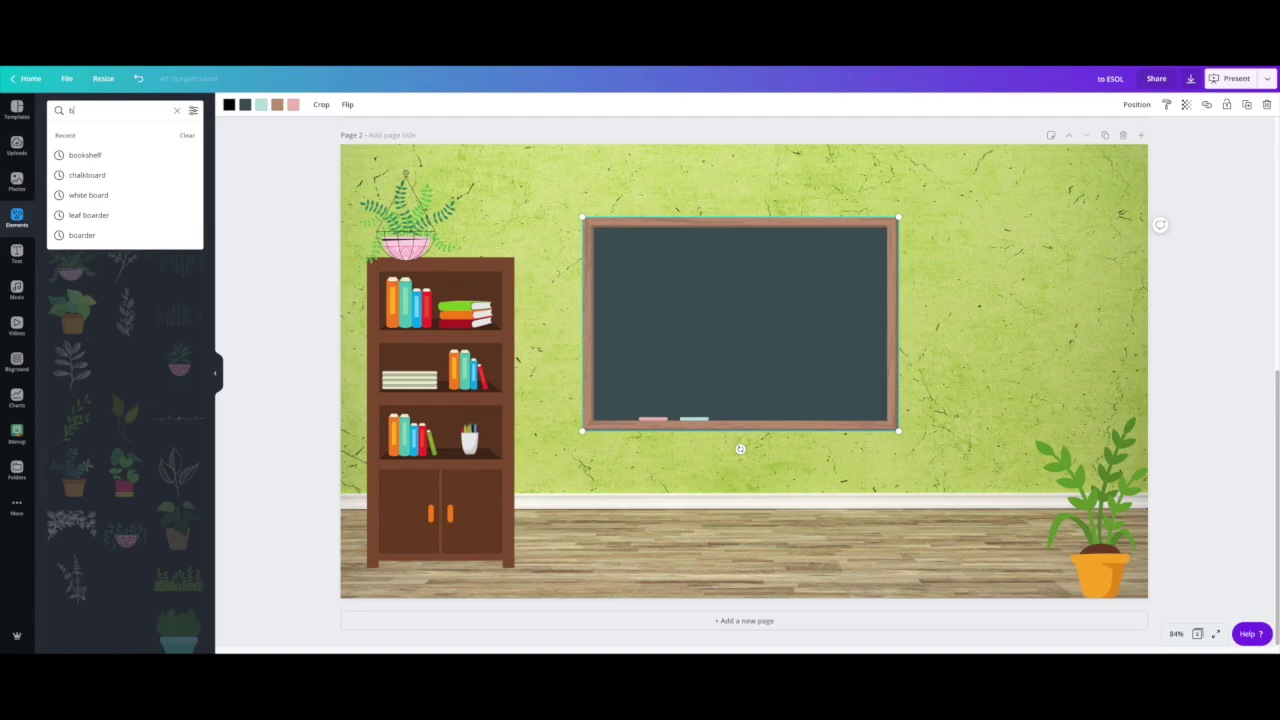
{"action": "left_click", "coordinate": [95, 175]}
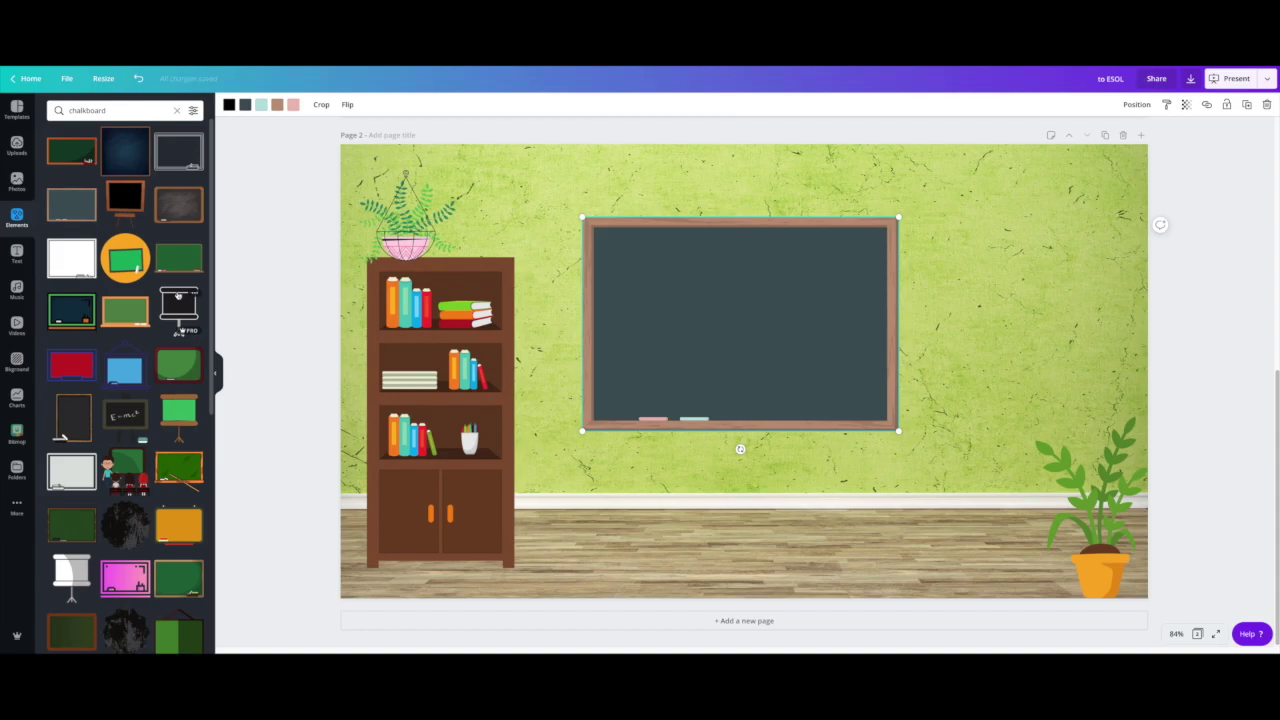
{"action": "scroll", "coordinate": [177, 296], "scroll_direction": "down", "scroll_amount": 3}
{"action": "scroll", "coordinate": [177, 296], "scroll_direction": "up", "scroll_amount": 3}
{"action": "left_click", "coordinate": [126, 214]}
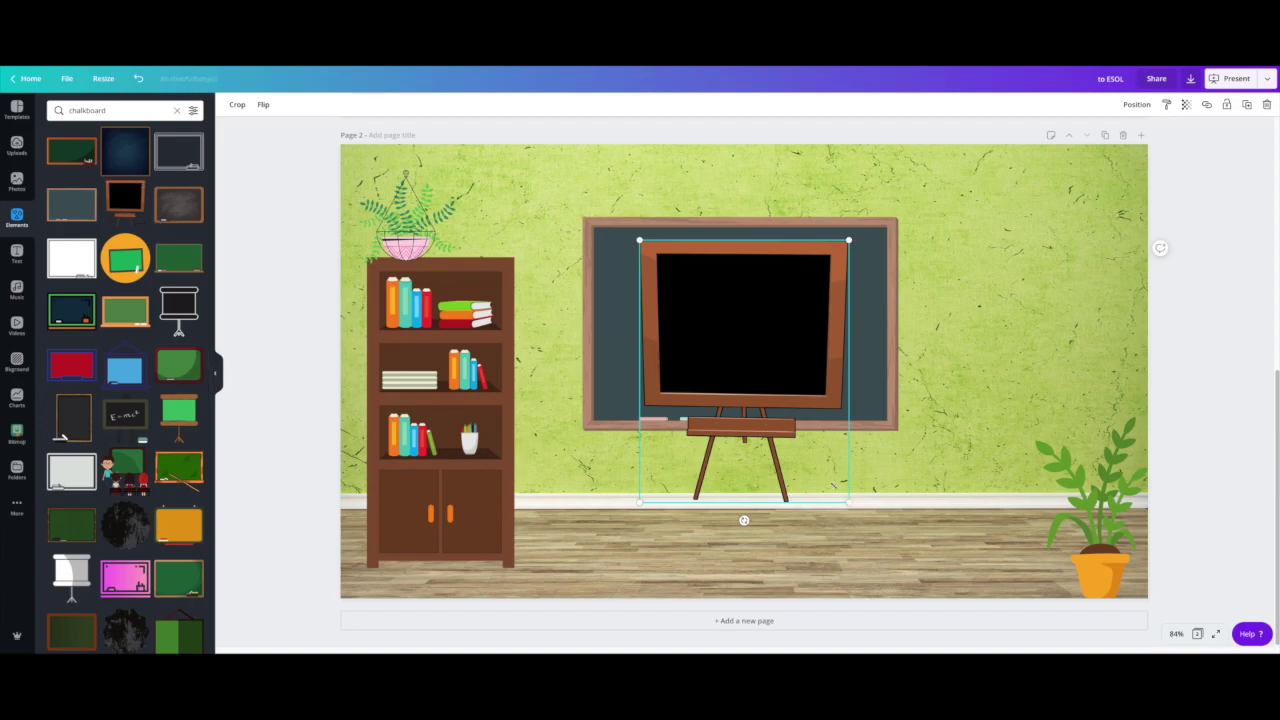
Shrink the easel board, stand it on the floor at the far right of the scene, and send it behind the potted plant.
{"action": "left_click_drag", "start_coordinate": [849, 502], "coordinate": [795, 435]}
{"action": "left_click_drag", "start_coordinate": [740, 375], "coordinate": [1053, 508]}
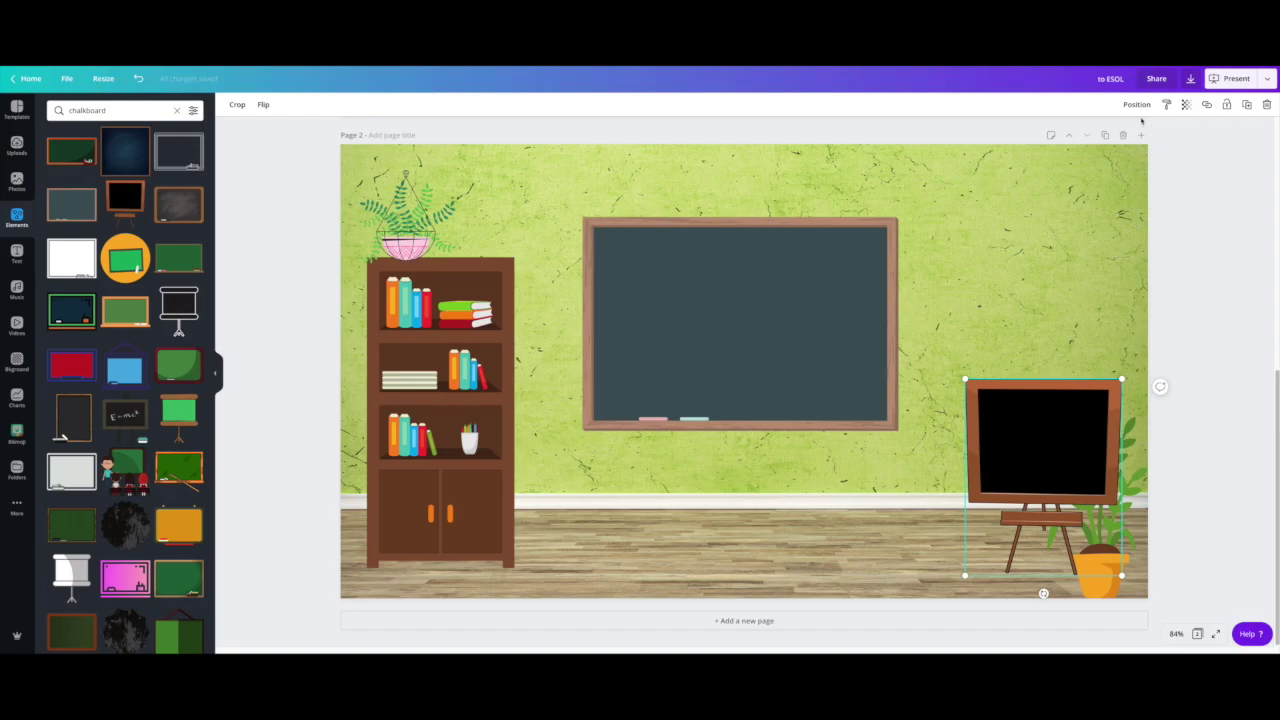
{"action": "left_click", "coordinate": [1136, 104]}
{"action": "left_click", "coordinate": [1120, 136]}
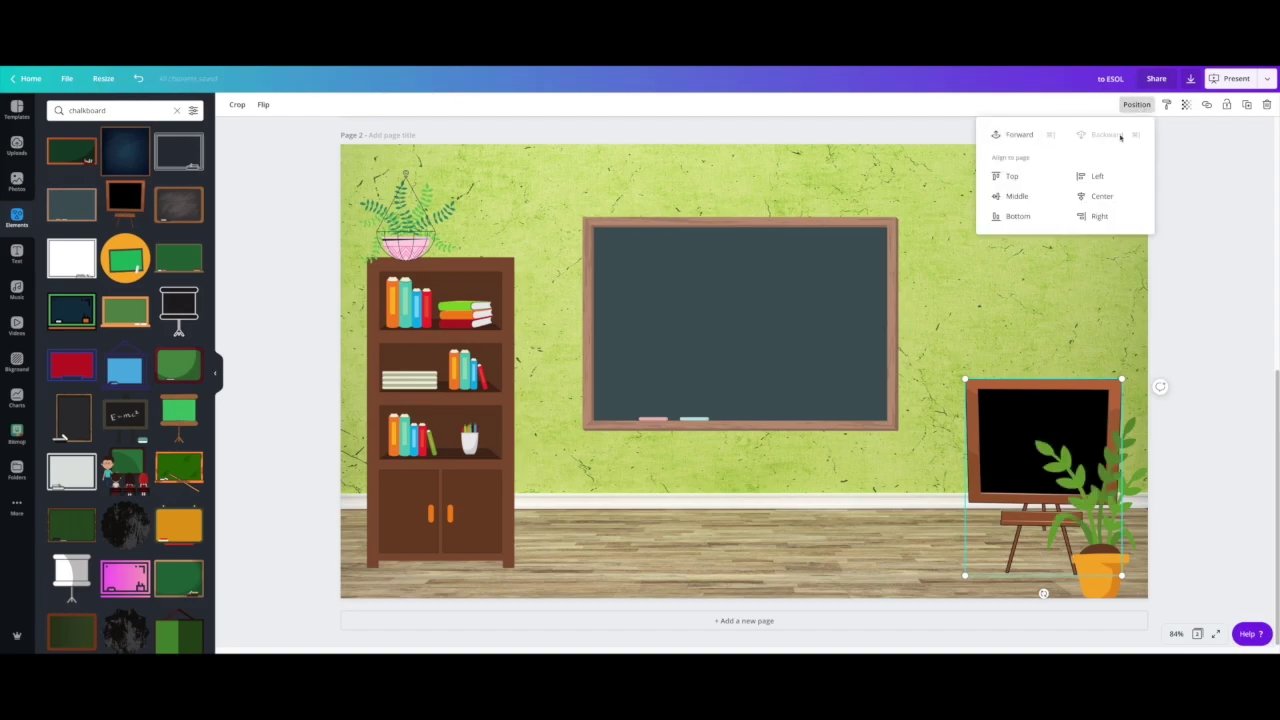
{"action": "left_click_drag", "start_coordinate": [1008, 456], "coordinate": [1015, 452]}
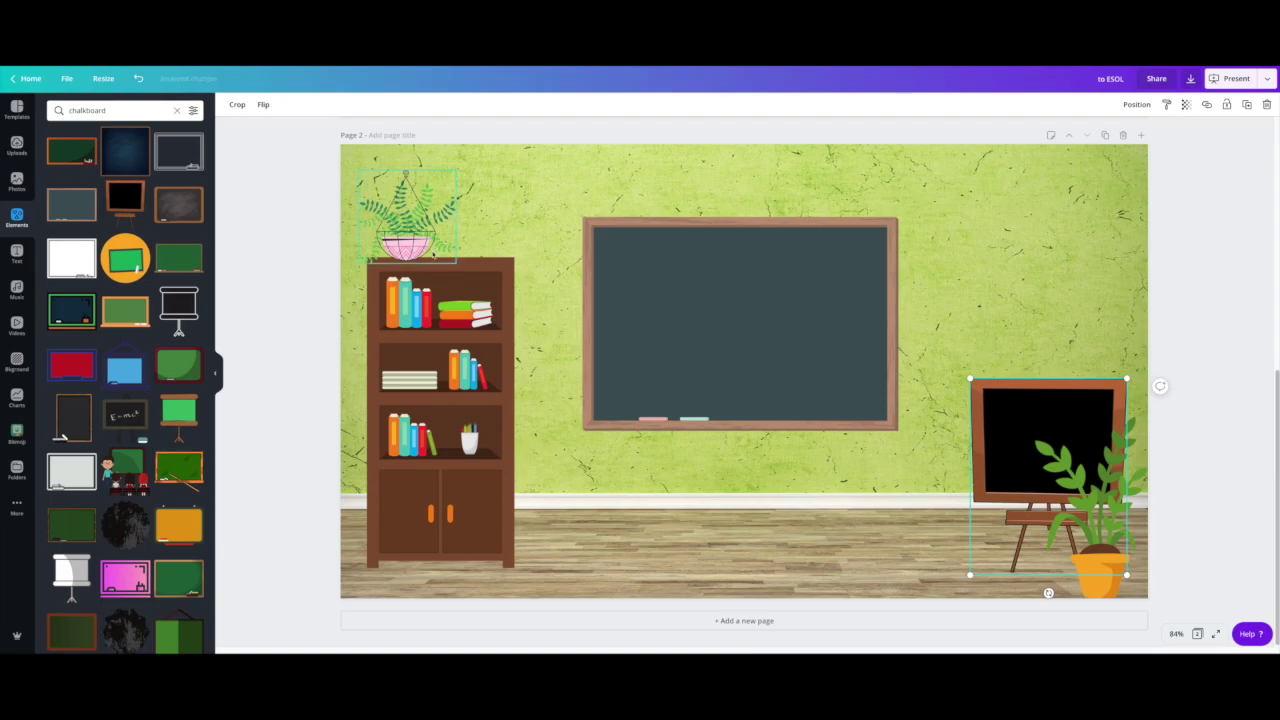
Search the elements for "clock" and place the light blue clock with the red rim on the wall above the easel board.
{"action": "left_click", "coordinate": [122, 111]}
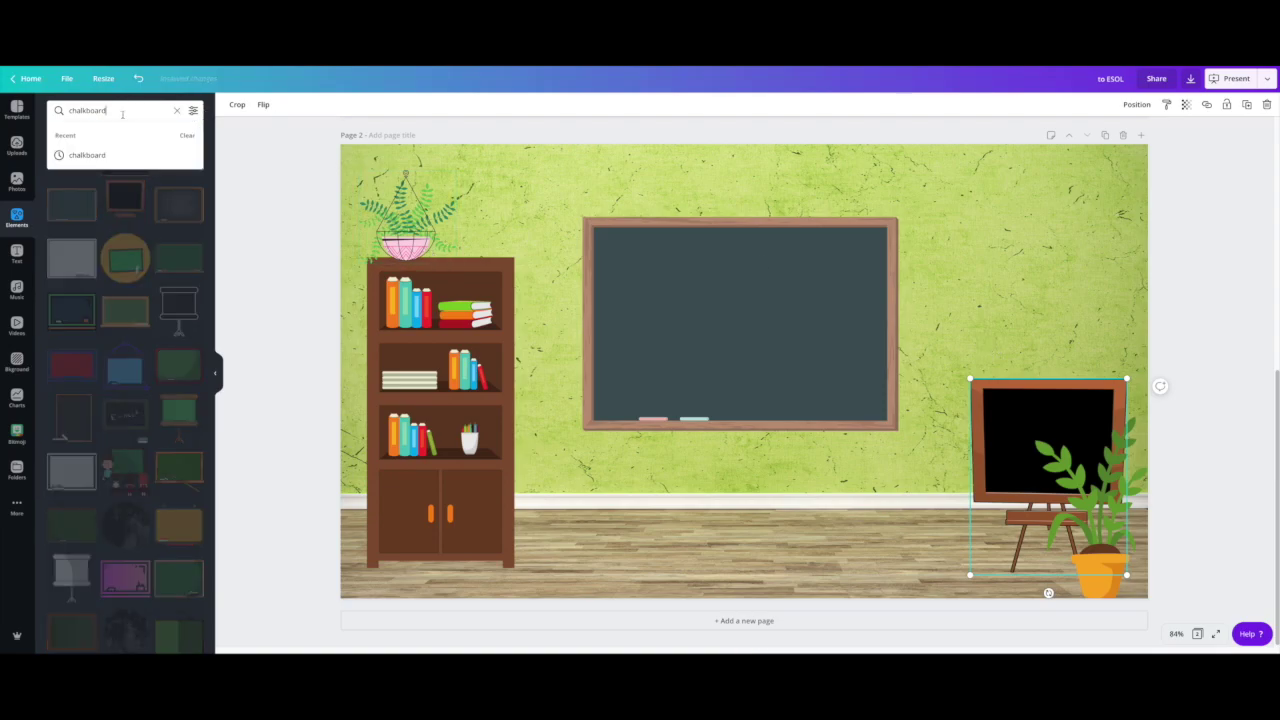
{"action": "type", "text": "clock"}
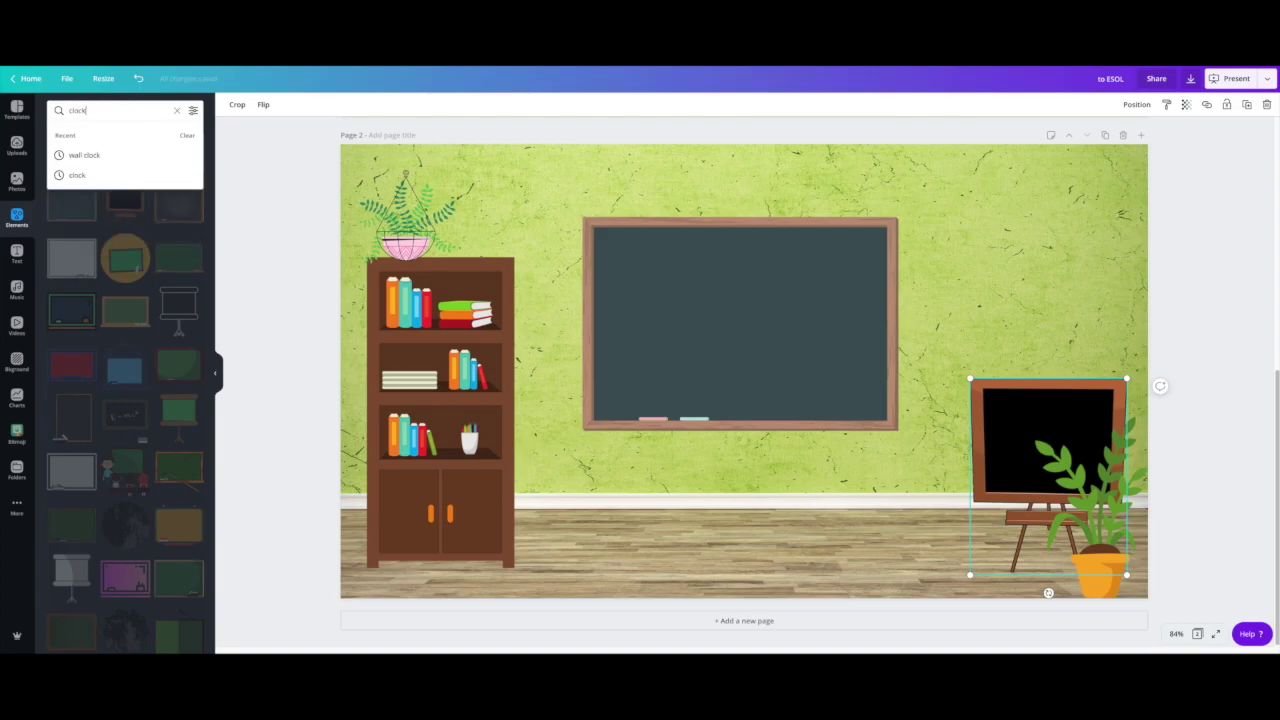
{"action": "key", "text": "Return"}
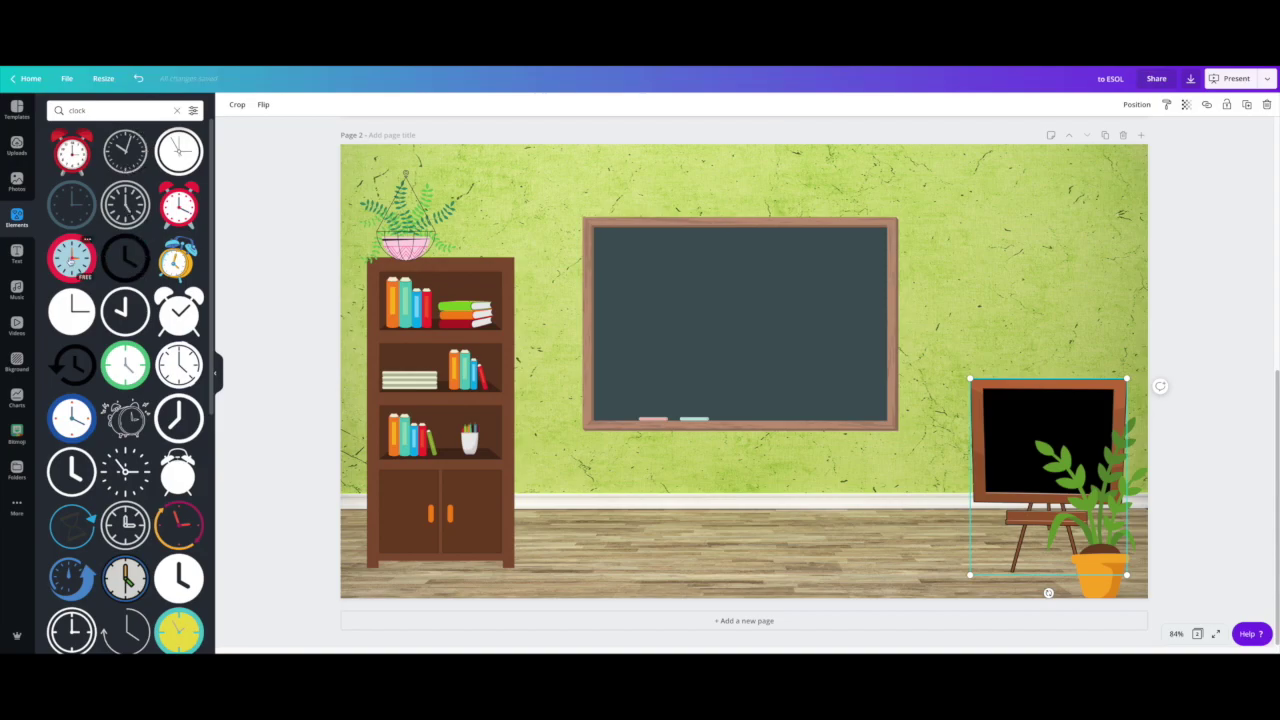
{"action": "left_click", "coordinate": [71, 258]}
{"action": "left_click_drag", "start_coordinate": [835, 462], "coordinate": [781, 416]}
{"action": "left_click_drag", "start_coordinate": [705, 370], "coordinate": [1030, 310]}
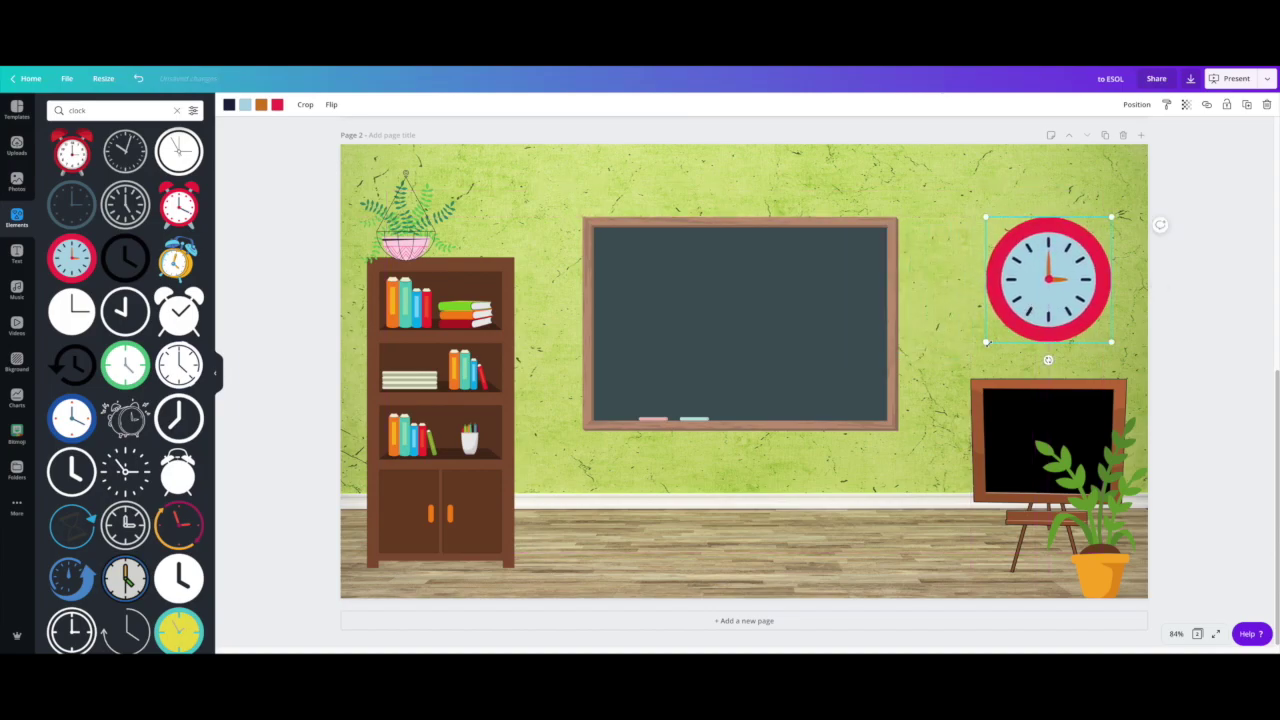
{"action": "left_click_drag", "start_coordinate": [986, 342], "coordinate": [1017, 345]}
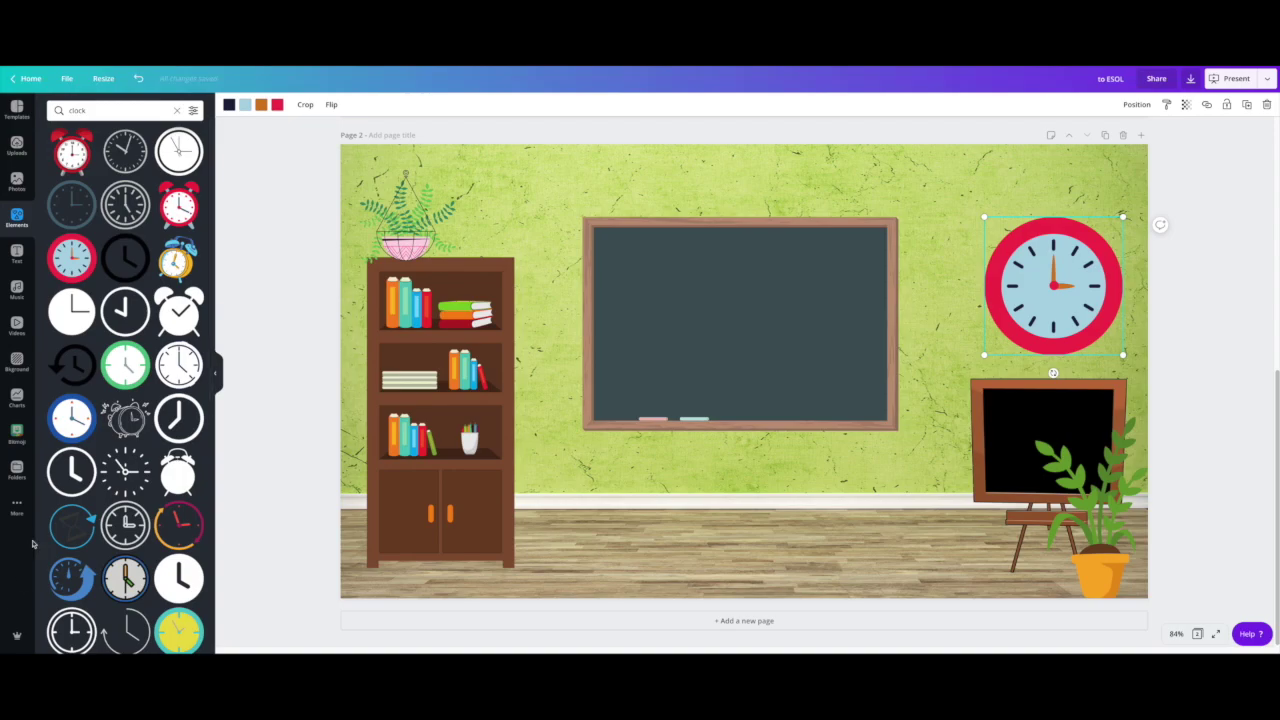
Open the Bitmoji app and browse its stickers down to the full-body activity poses.
{"action": "left_click", "coordinate": [17, 511]}
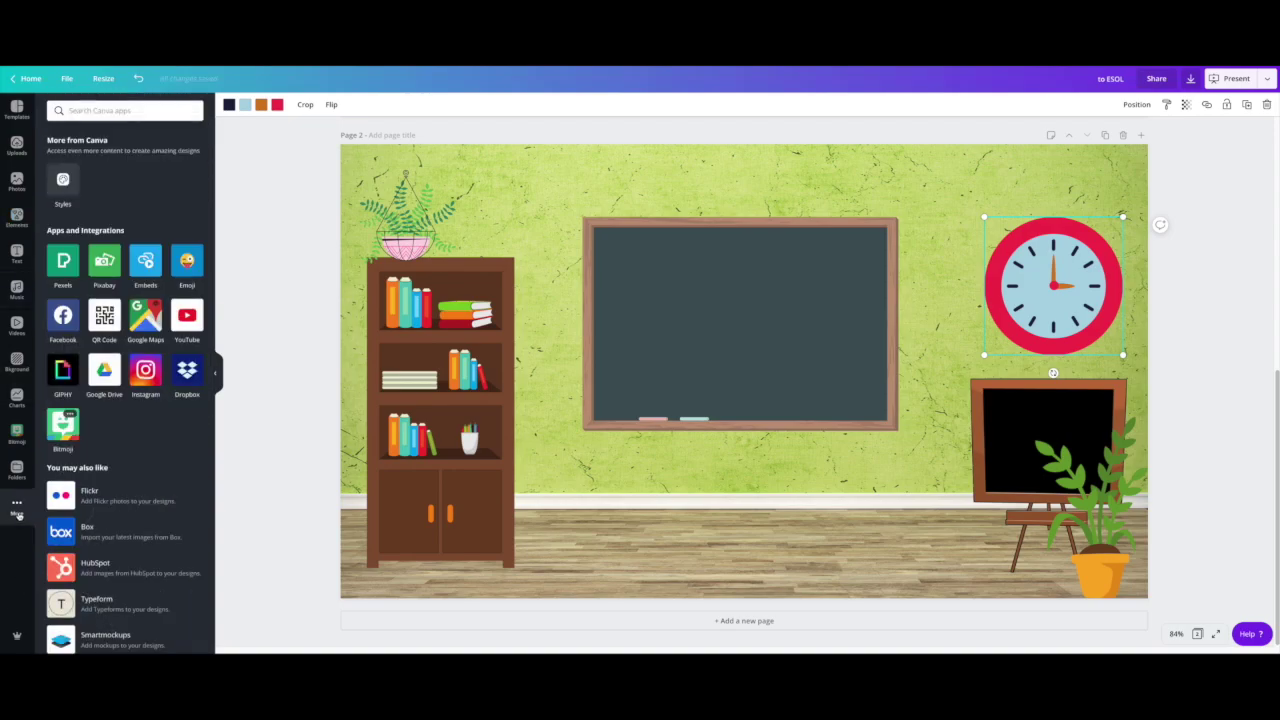
{"action": "left_click", "coordinate": [61, 437]}
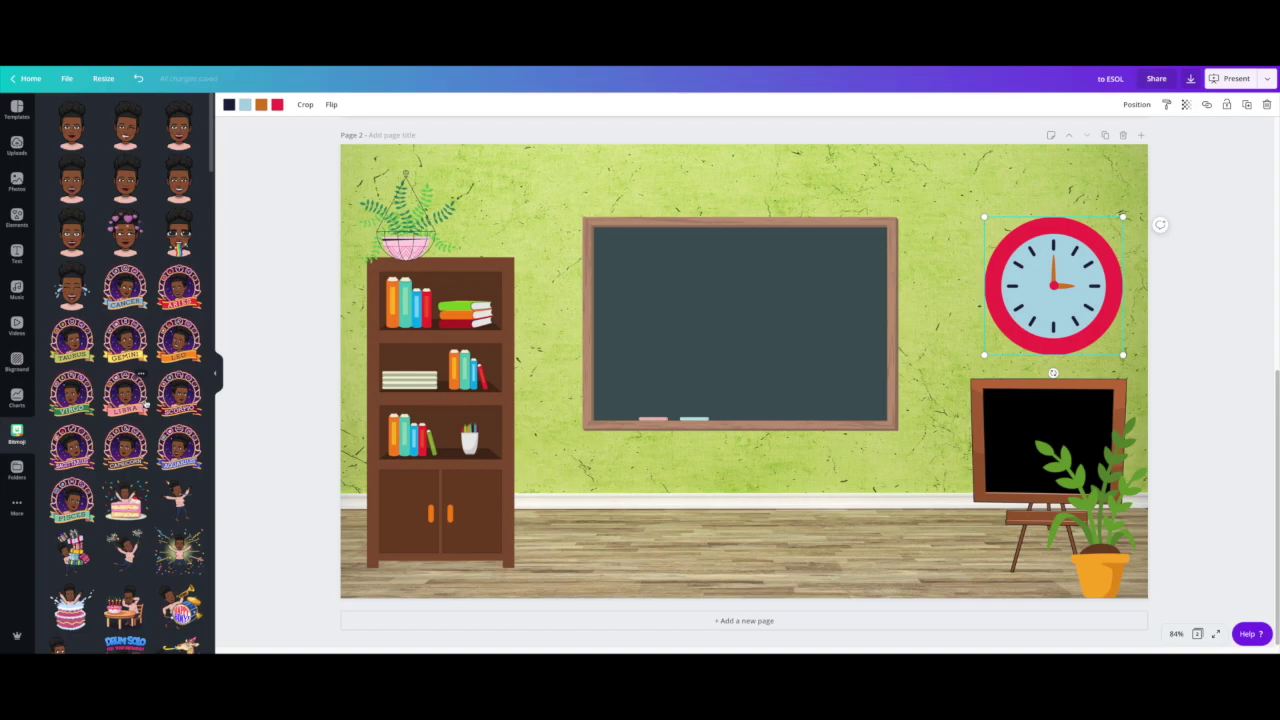
{"action": "scroll", "coordinate": [145, 404], "scroll_direction": "down", "scroll_amount": 2}
{"action": "scroll", "coordinate": [146, 403], "scroll_direction": "down", "scroll_amount": 5}
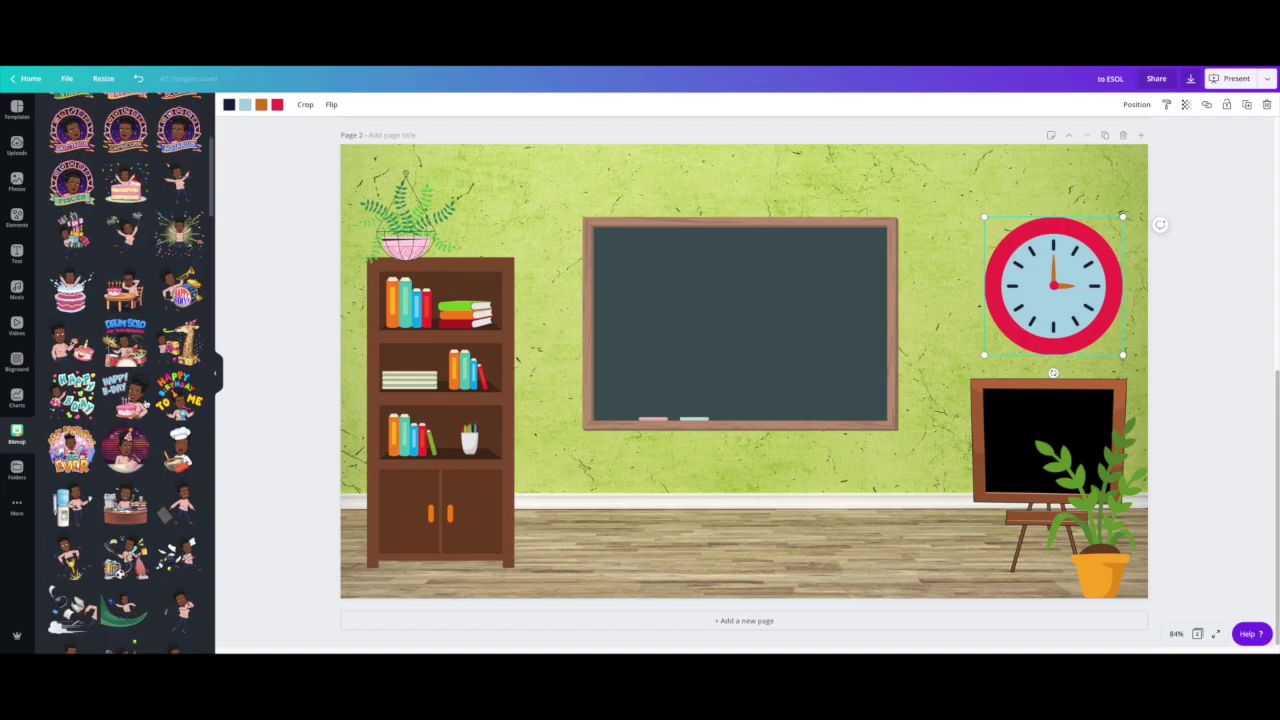
{"action": "scroll", "coordinate": [146, 403], "scroll_direction": "down", "scroll_amount": 1}
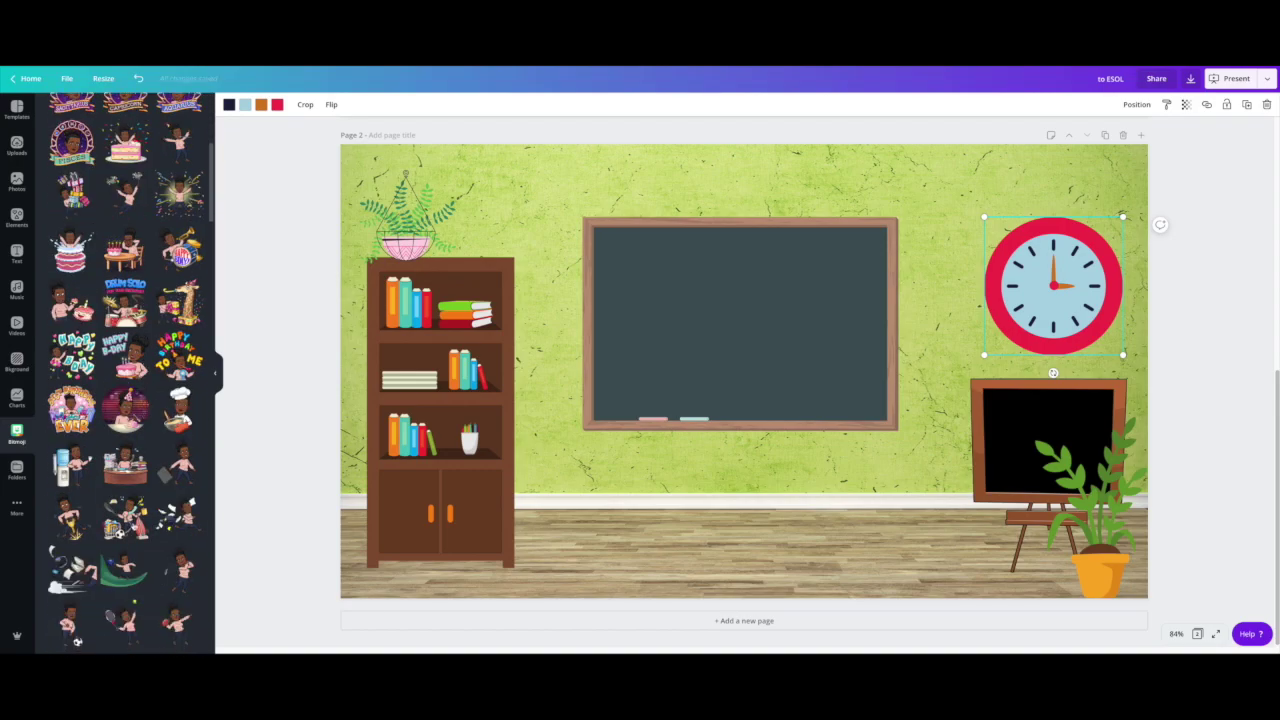
Try the running Bitmoji with flying papers, enlarged in front of the chalkboard, and delete it.
{"action": "left_click", "coordinate": [183, 513]}
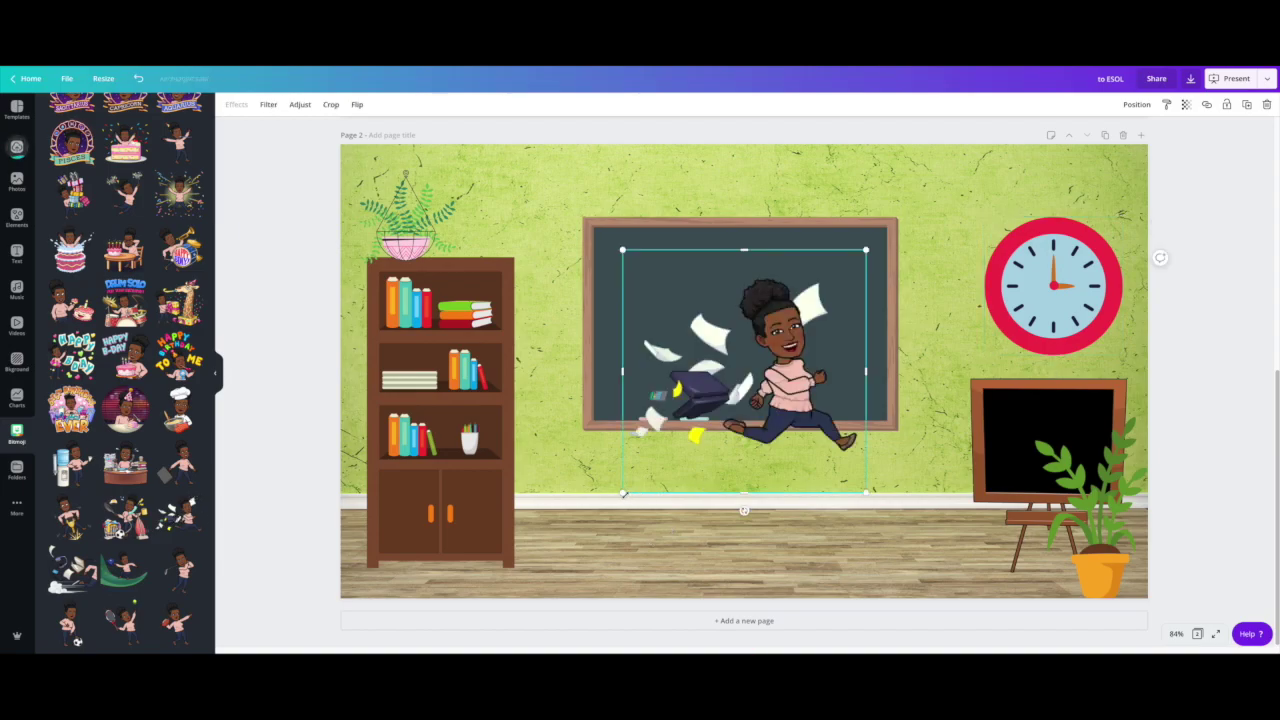
{"action": "left_click_drag", "start_coordinate": [622, 492], "coordinate": [585, 530]}
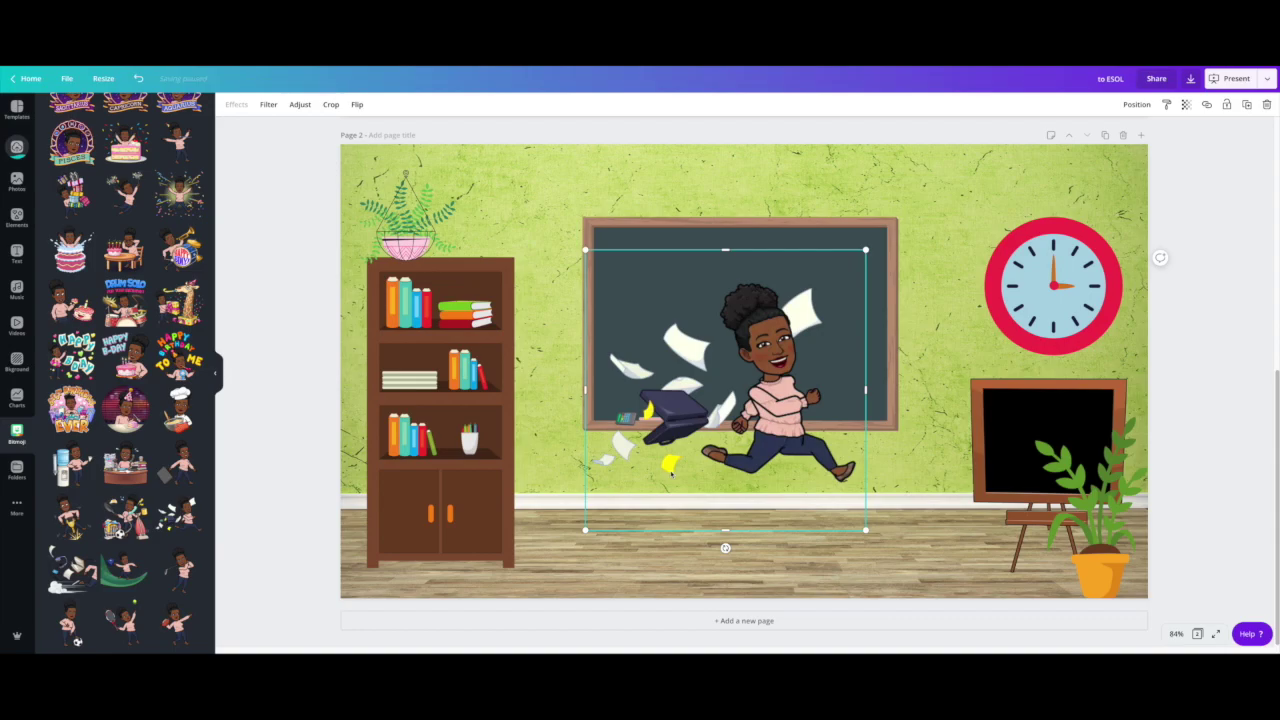
{"action": "left_click_drag", "start_coordinate": [666, 501], "coordinate": [654, 508]}
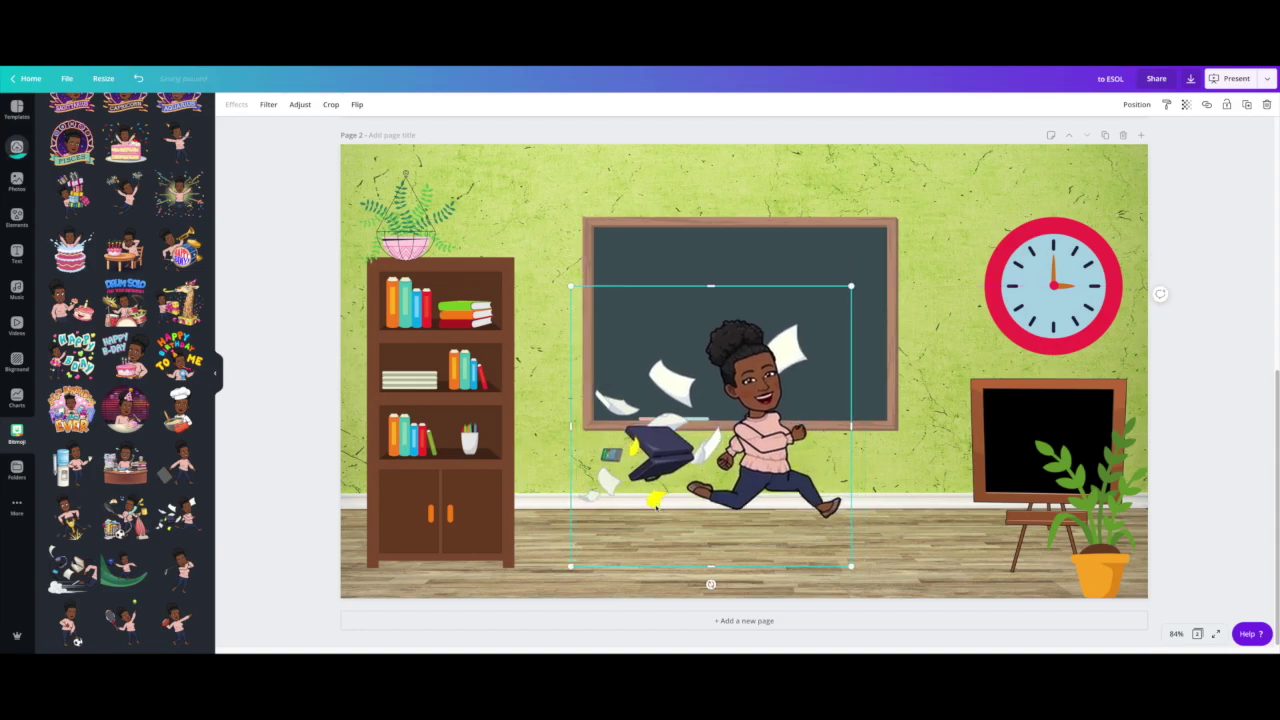
{"action": "key", "text": "Delete"}
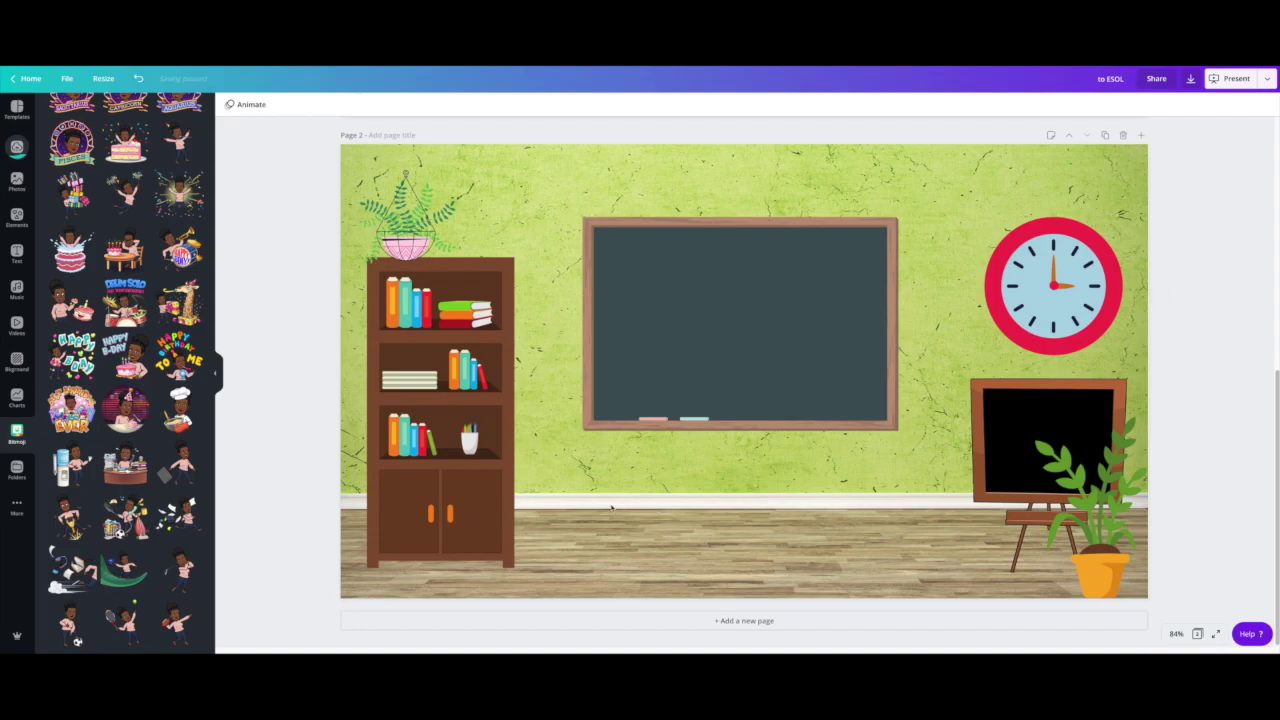
Add the Bitmoji holding a giant pencil, enlarge it, and stand it on the floor between the bookcase and the chalkboard.
{"action": "scroll", "coordinate": [205, 448], "scroll_direction": "down", "scroll_amount": 1}
{"action": "scroll", "coordinate": [210, 448], "scroll_direction": "down", "scroll_amount": 1}
{"action": "scroll", "coordinate": [210, 448], "scroll_direction": "down", "scroll_amount": 2}
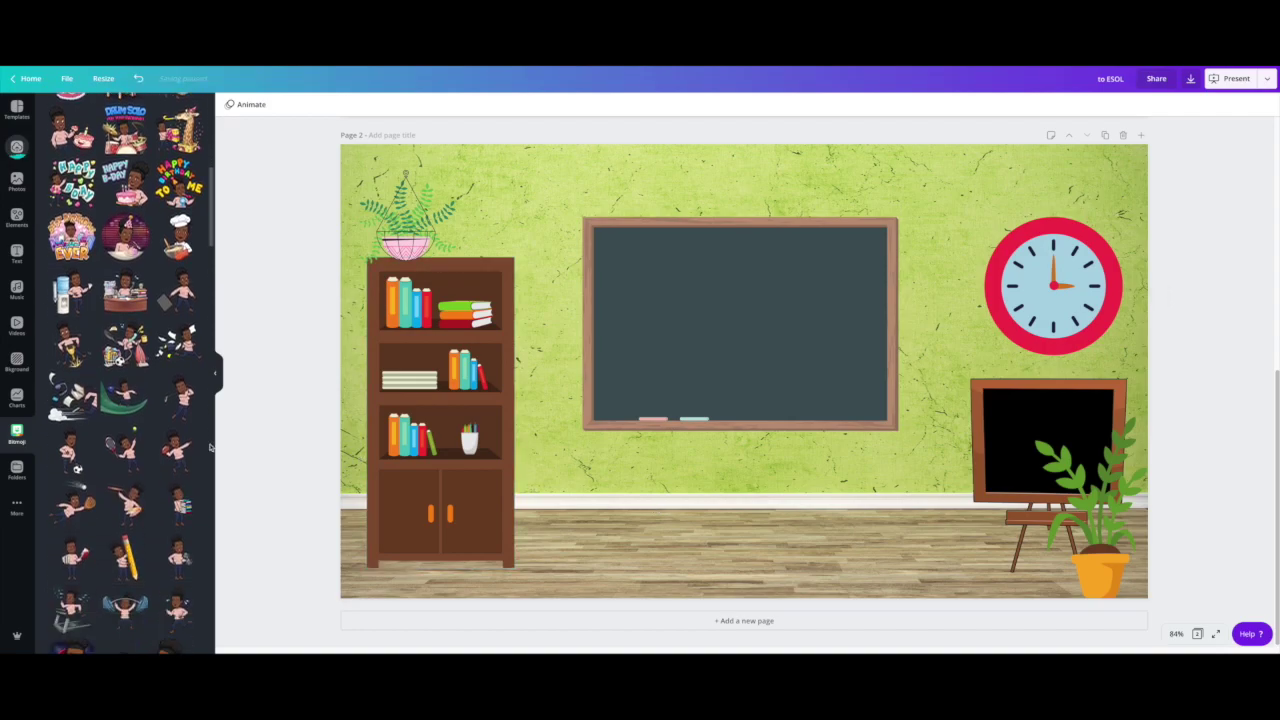
{"action": "scroll", "coordinate": [210, 448], "scroll_direction": "down", "scroll_amount": 1}
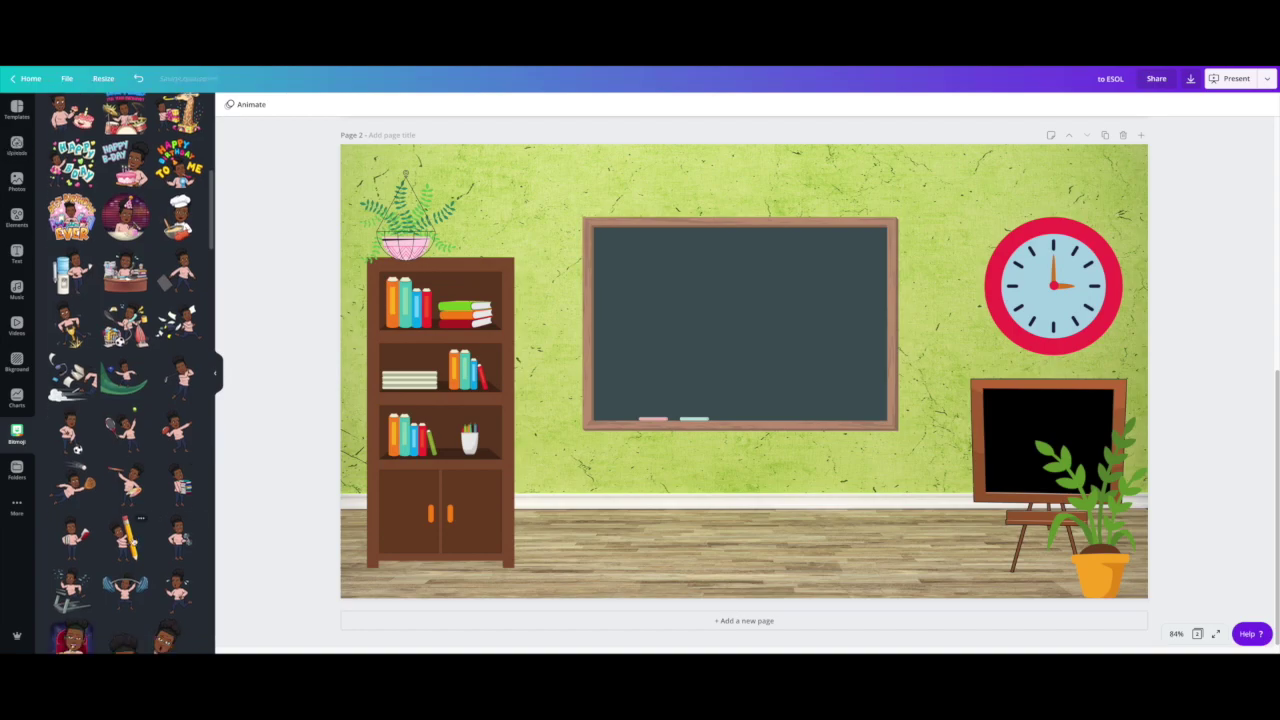
{"action": "mouse_move", "coordinate": [127, 540]}
{"action": "left_mouse_down"}
{"action": "mouse_move", "coordinate": [700, 420]}
{"action": "mouse_move", "coordinate": [690, 468]}
{"action": "mouse_move", "coordinate": [600, 522]}
{"action": "mouse_move", "coordinate": [622, 500]}
{"action": "left_mouse_up"}
{"action": "left_click_drag", "start_coordinate": [744, 326], "coordinate": [845, 222]}
{"action": "left_click_drag", "start_coordinate": [683, 464], "coordinate": [651, 460]}
{"action": "left_click", "coordinate": [868, 506]}
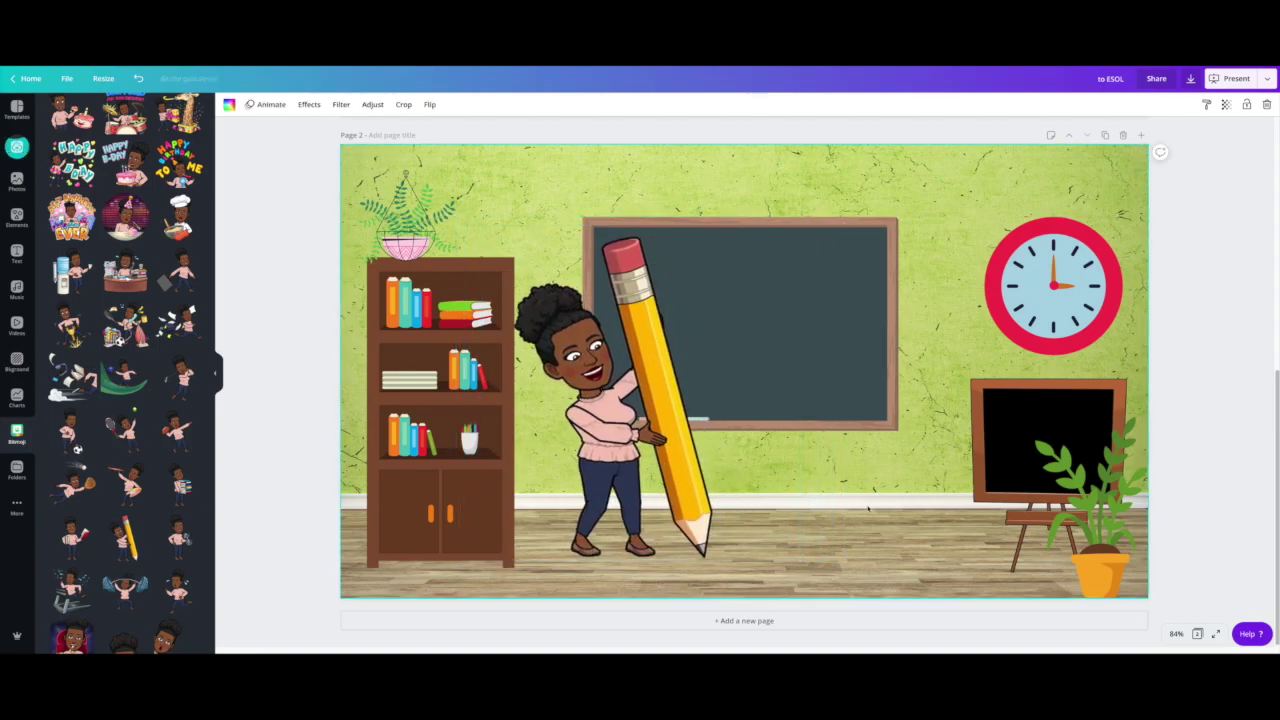
{"action": "scroll", "coordinate": [118, 462], "scroll_direction": "down", "scroll_amount": 3}
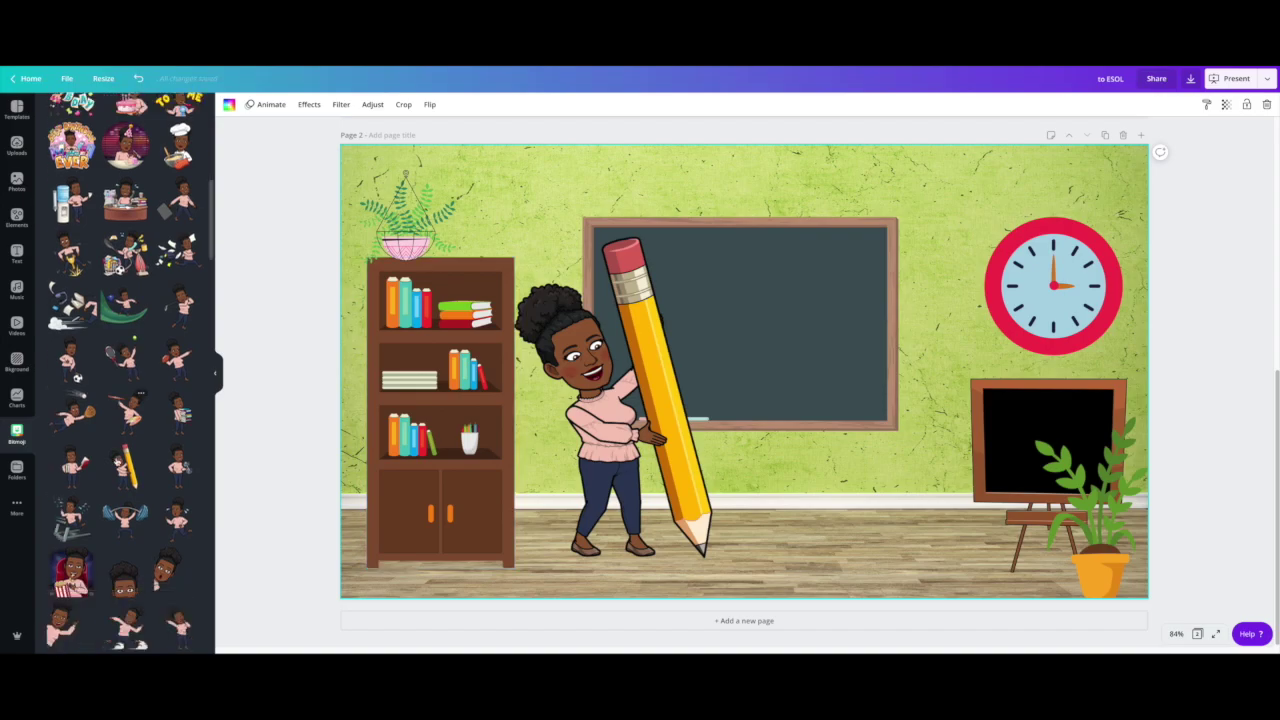
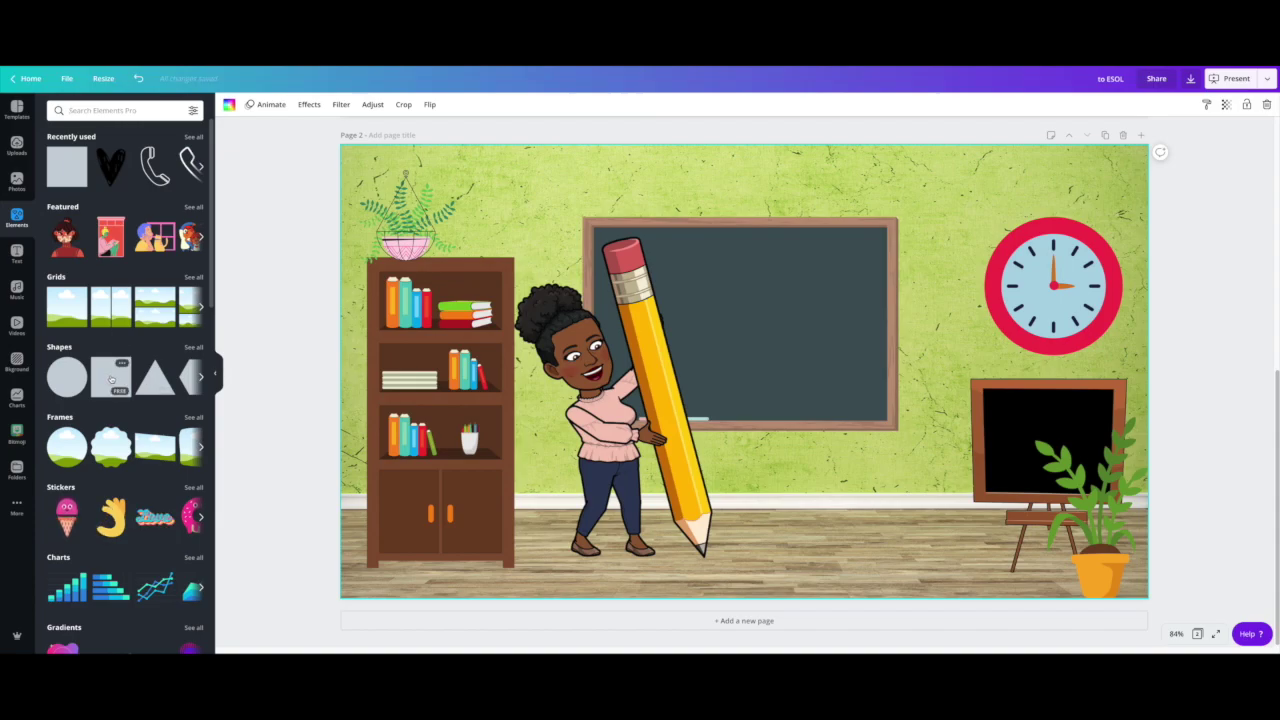
Add a square shape and resize it into an upright rectangle on the right part of the large chalkboard.
{"action": "left_click", "coordinate": [111, 378]}
{"action": "left_click_drag", "start_coordinate": [620, 374], "coordinate": [716, 374]}
{"action": "left_click_drag", "start_coordinate": [793, 495], "coordinate": [793, 401]}
{"action": "left_click_drag", "start_coordinate": [720, 323], "coordinate": [761, 323]}
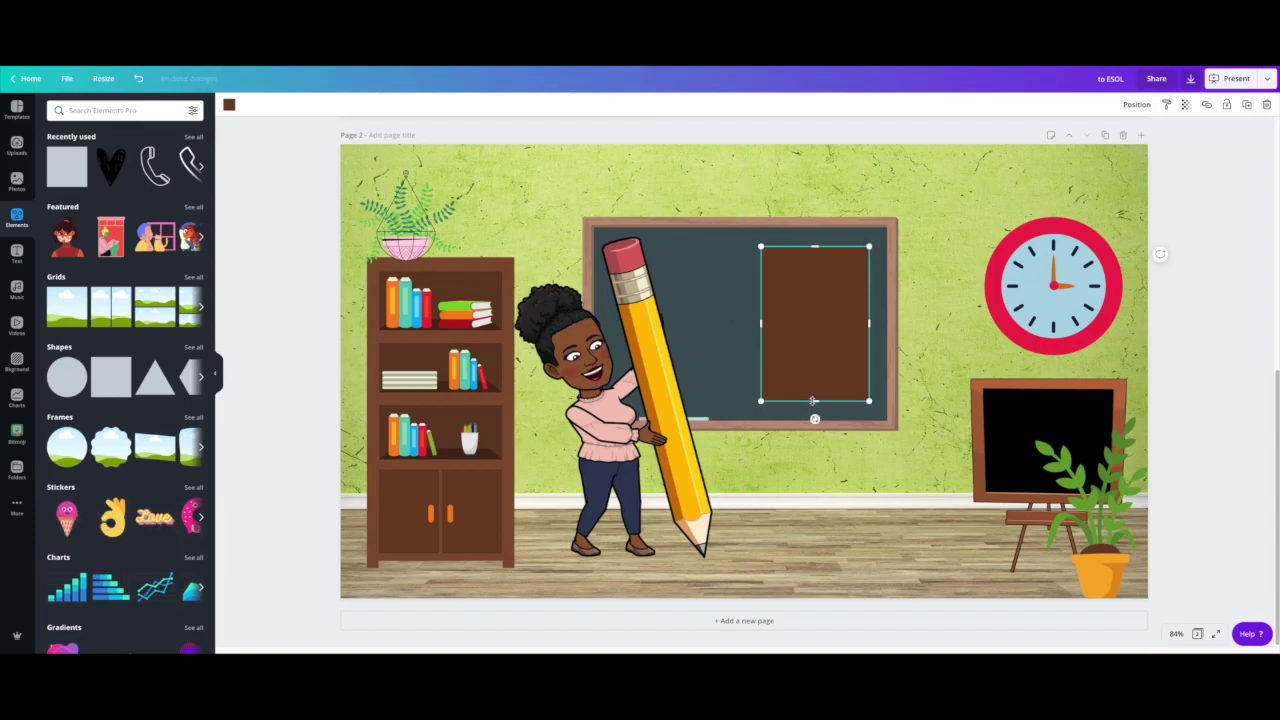
{"action": "left_click_drag", "start_coordinate": [813, 403], "coordinate": [815, 376]}
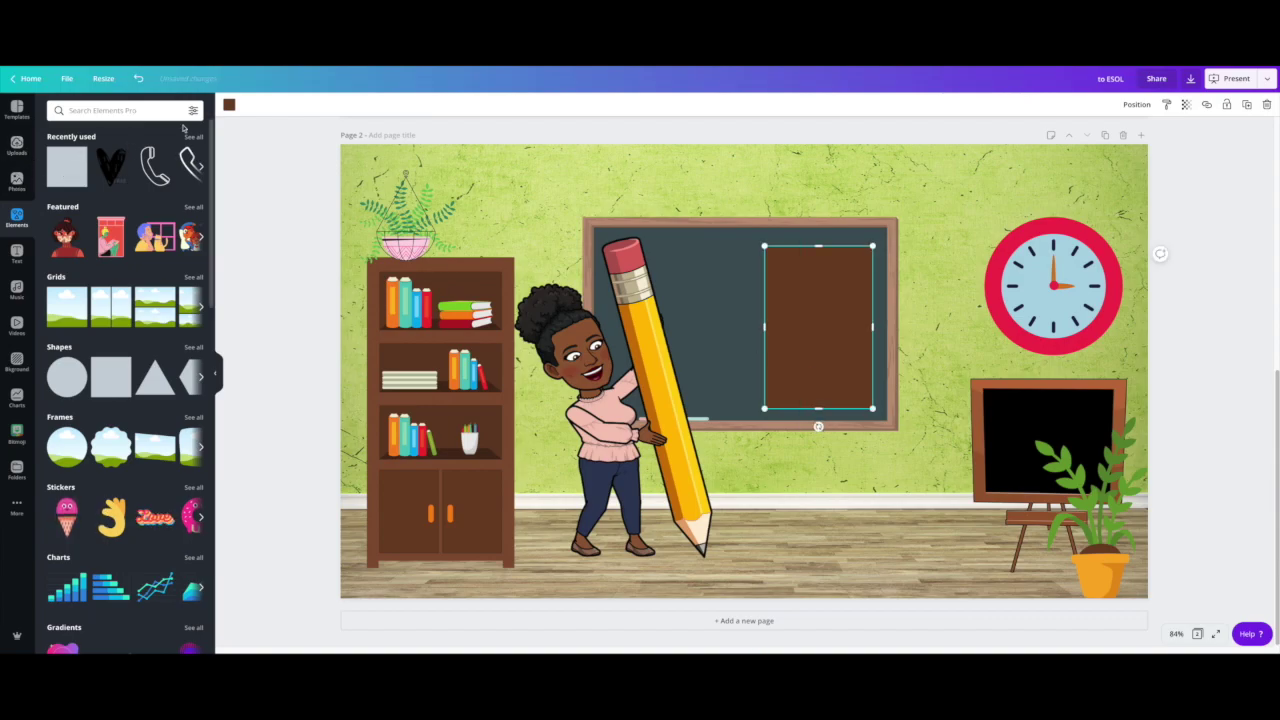
Try green as the fill of the rectangle on the chalkboard and change it to bright pink from the document colors.
{"action": "left_click", "coordinate": [229, 105]}
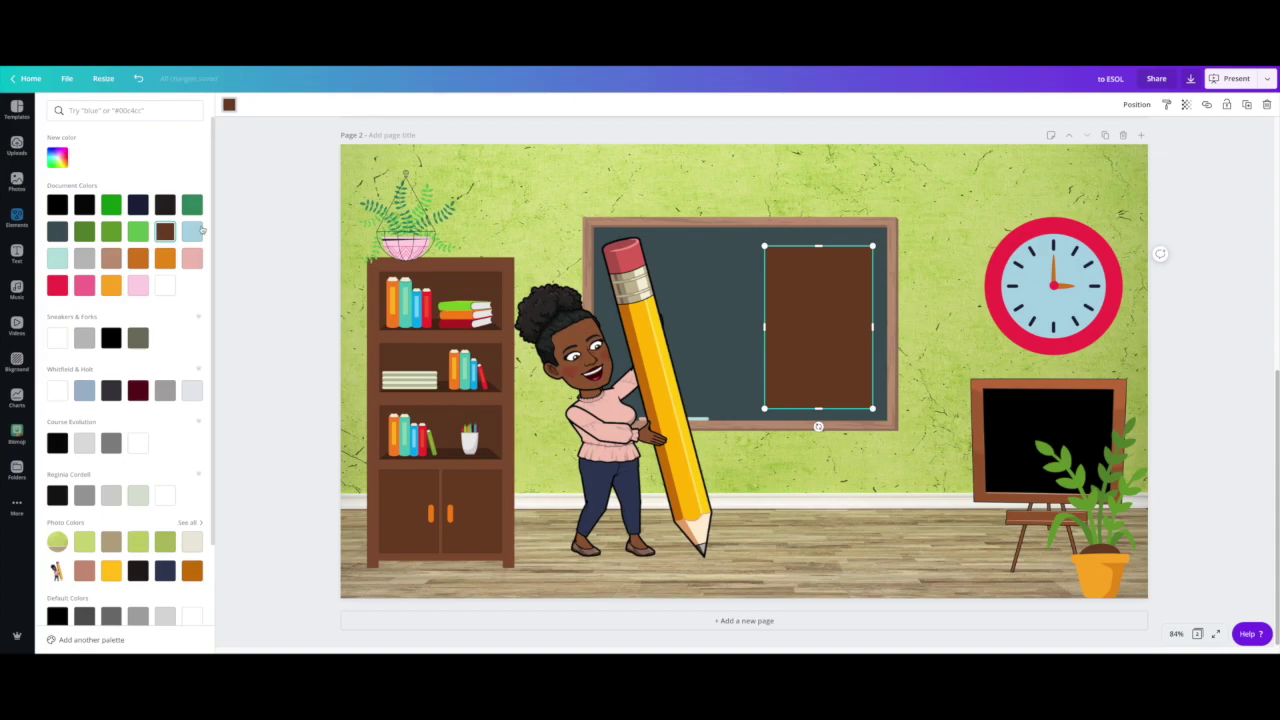
{"action": "left_click", "coordinate": [111, 205]}
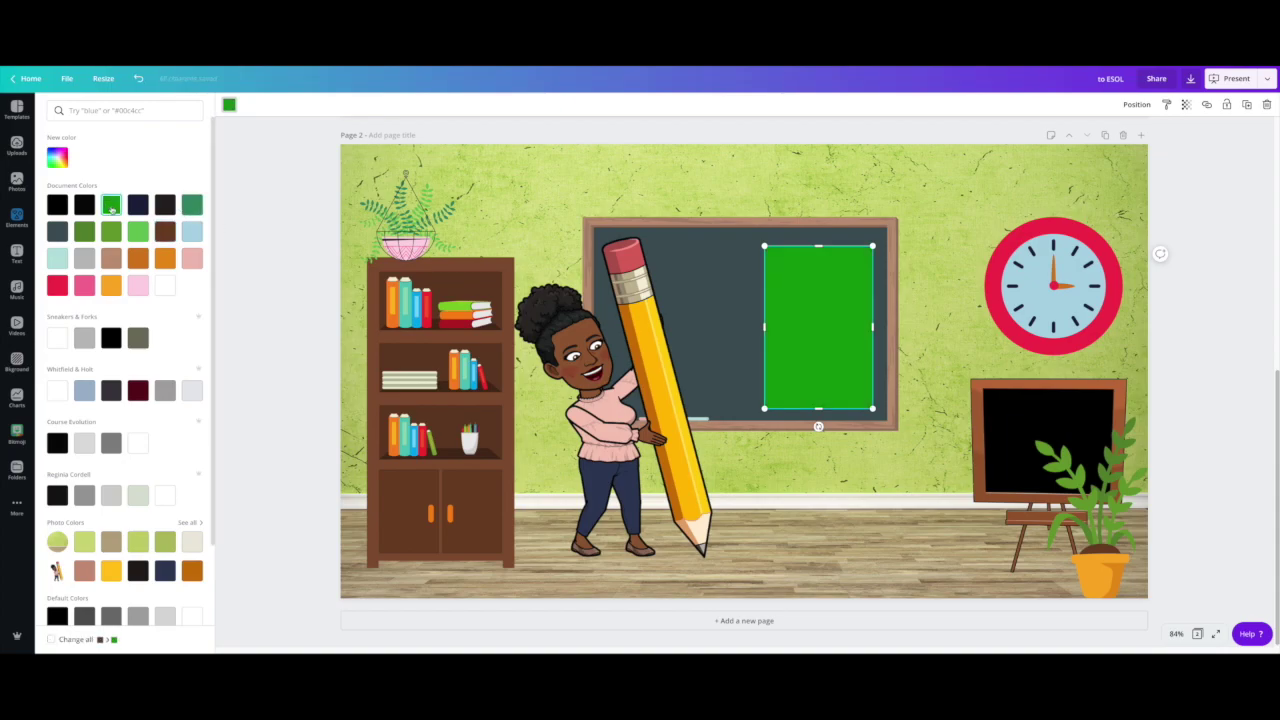
{"action": "left_click", "coordinate": [87, 288]}
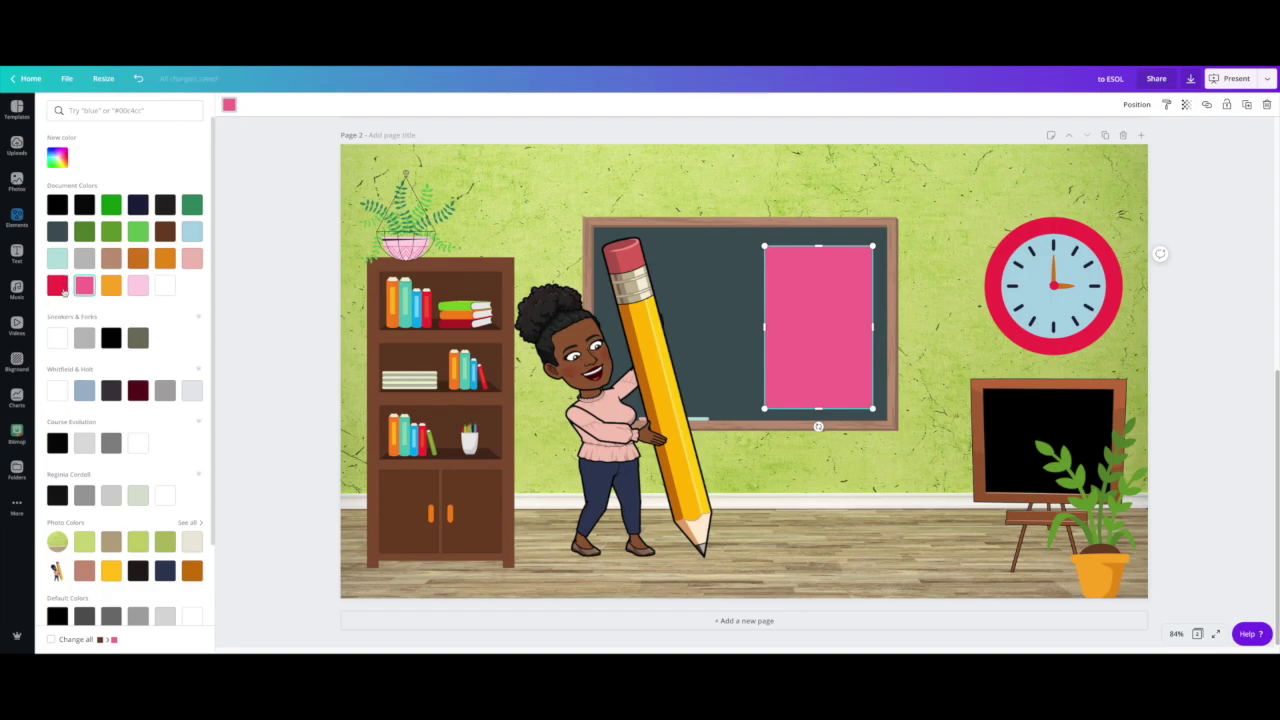
Recolor the rectangle on the chalkboard red and place a heading reading "Welcome" on its upper part.
{"action": "left_click", "coordinate": [60, 288]}
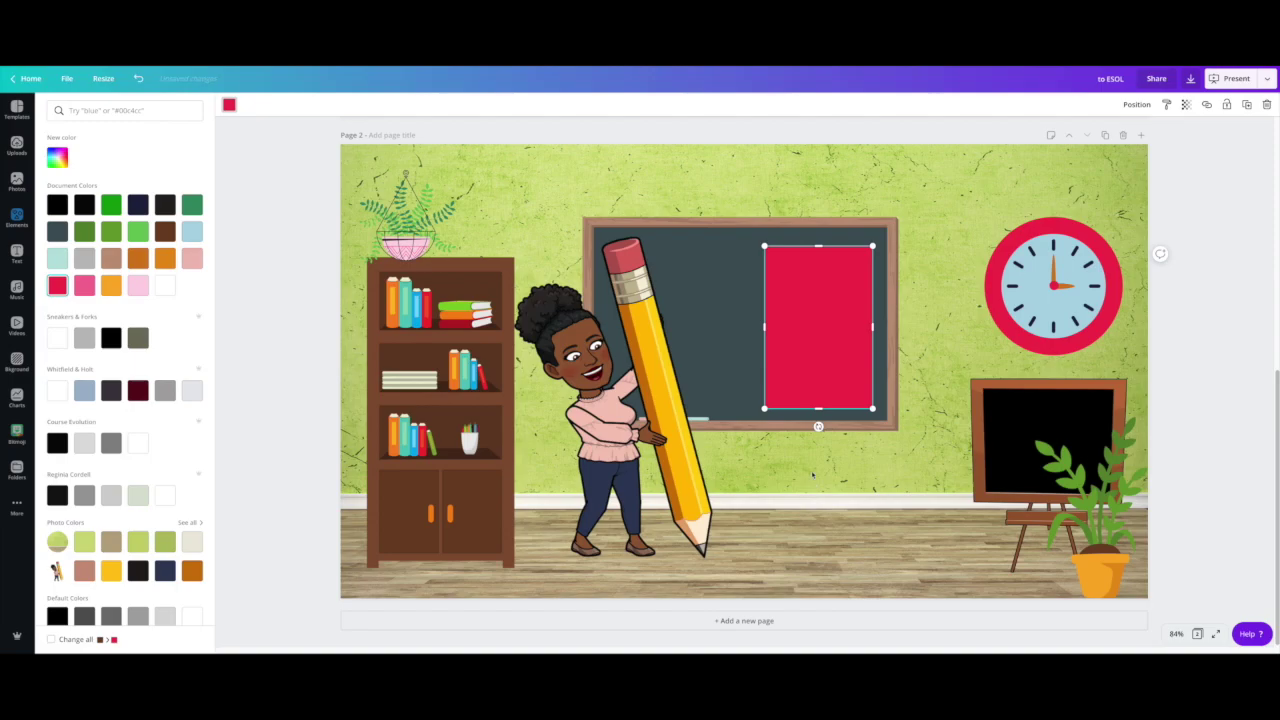
{"action": "left_click", "coordinate": [229, 104]}
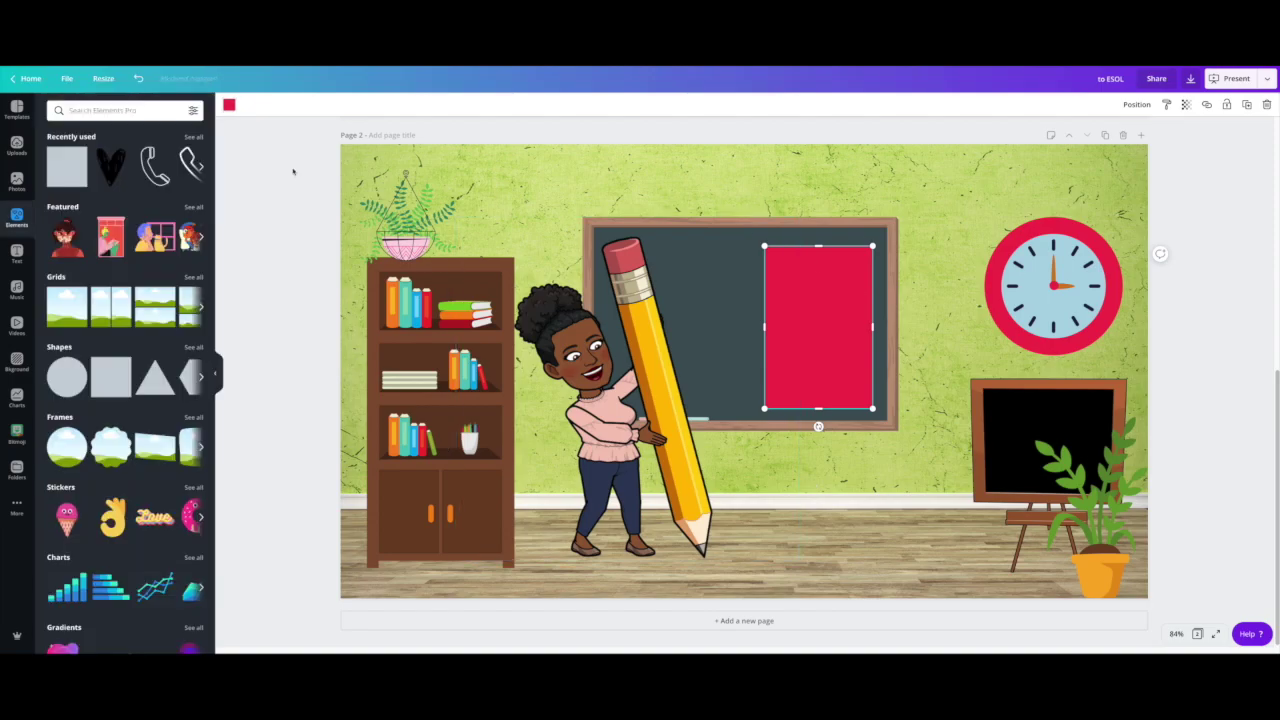
{"action": "left_click", "coordinate": [18, 256]}
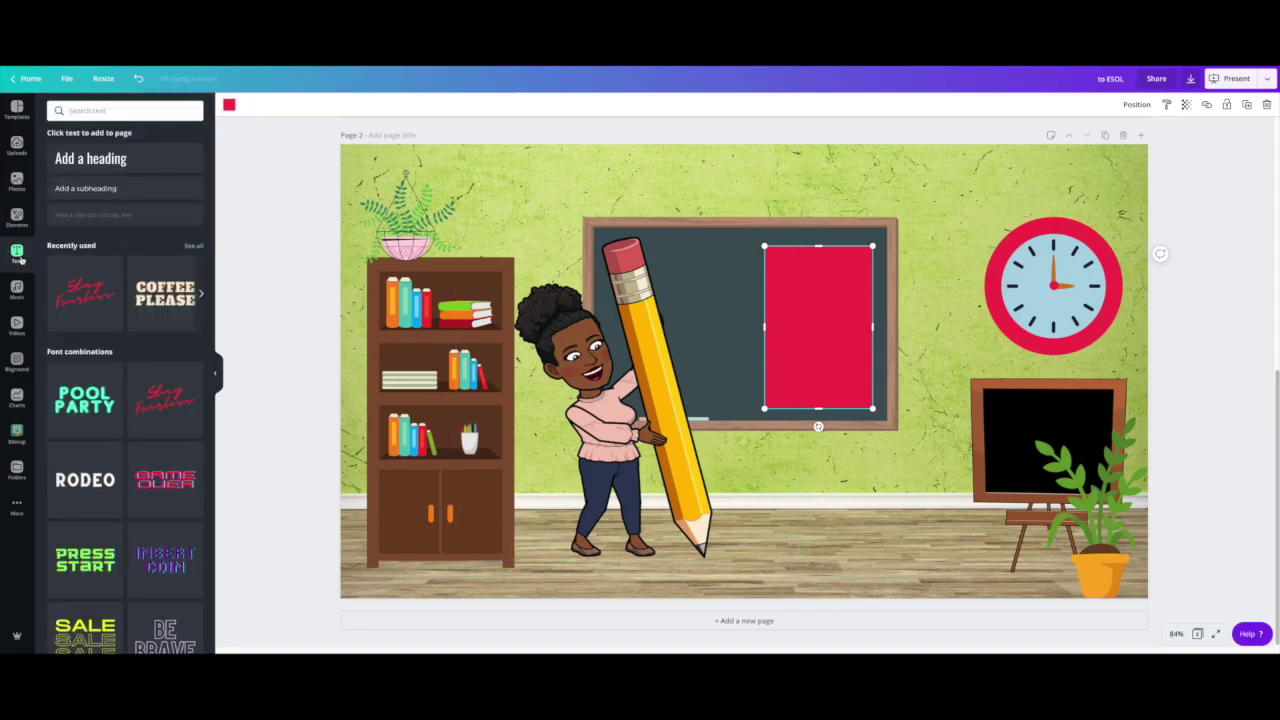
{"action": "left_click", "coordinate": [91, 163]}
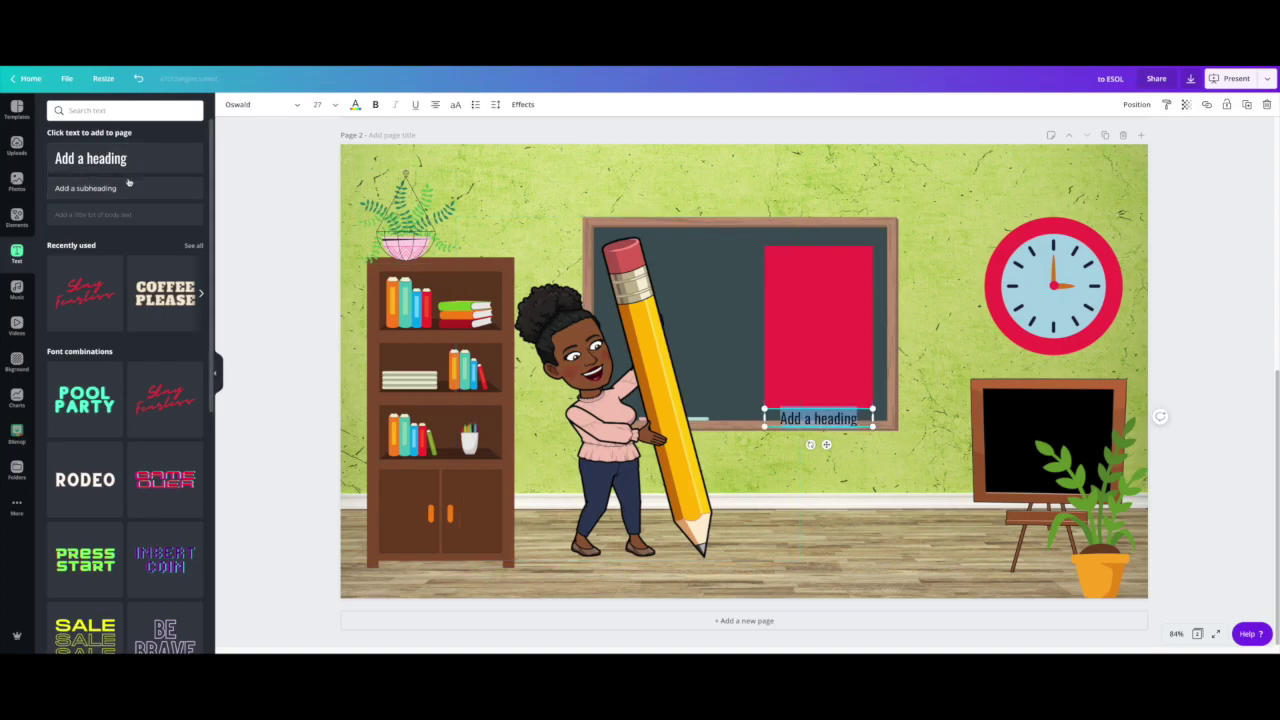
{"action": "left_click_drag", "start_coordinate": [850, 426], "coordinate": [850, 281]}
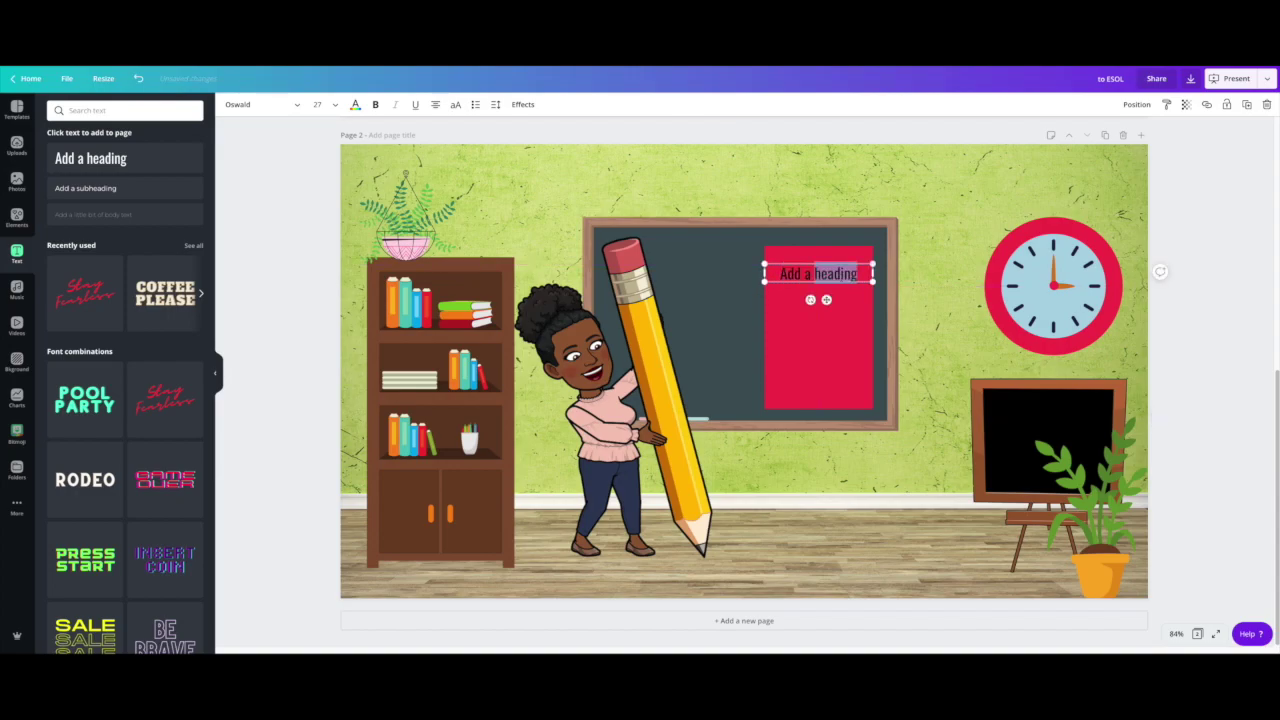
{"action": "type", "text": "Welcome"}
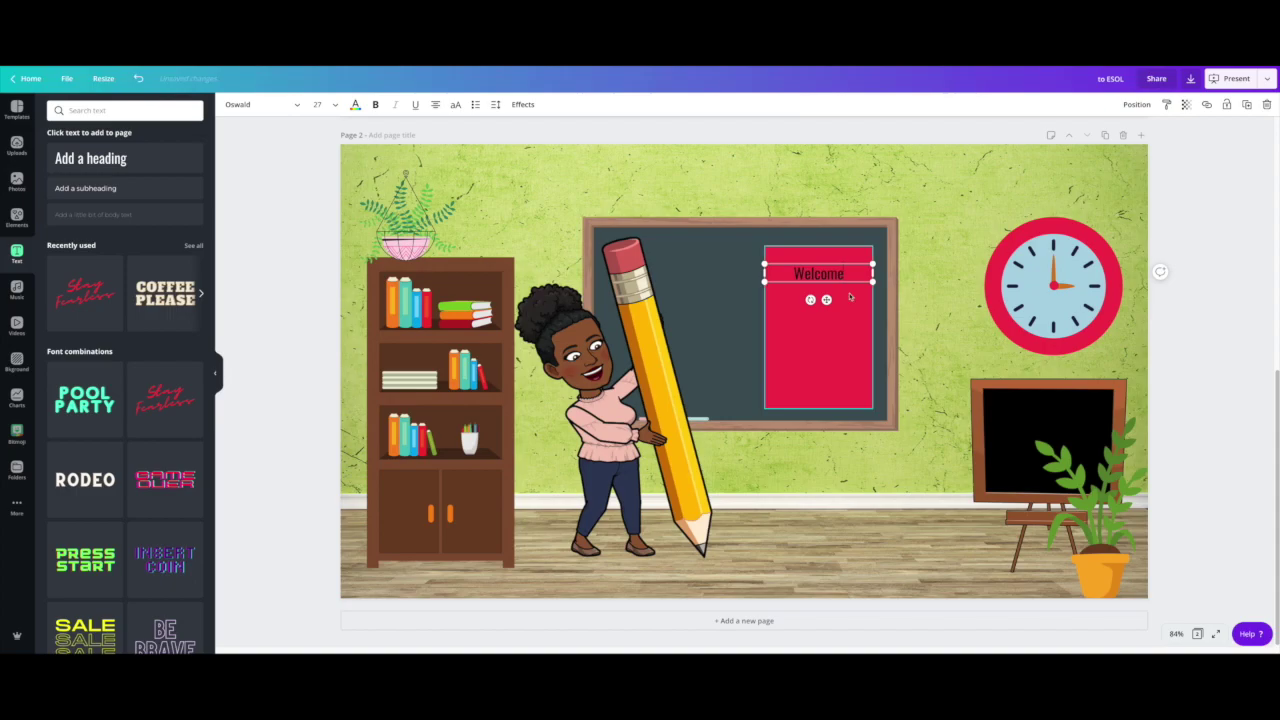
Set the "Welcome" heading in the Apple Juice font and color it white.
{"action": "key", "text": "ctrl+a"}
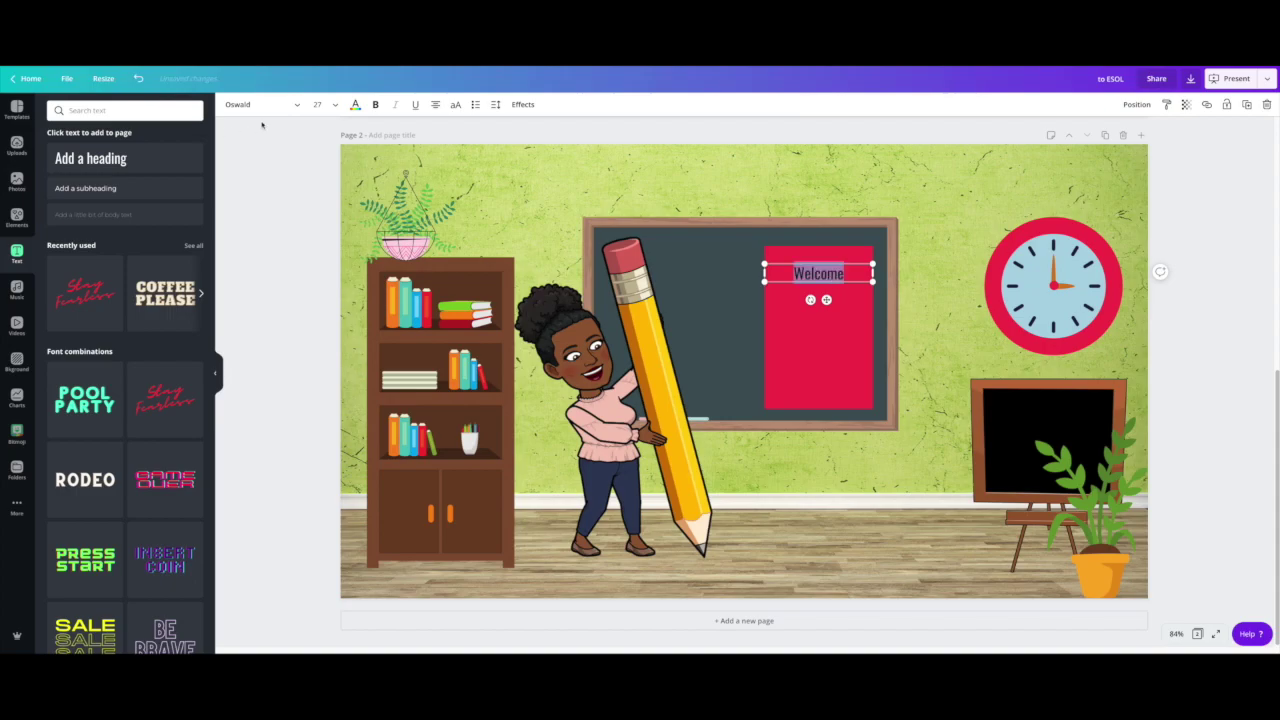
{"action": "left_click", "coordinate": [292, 112]}
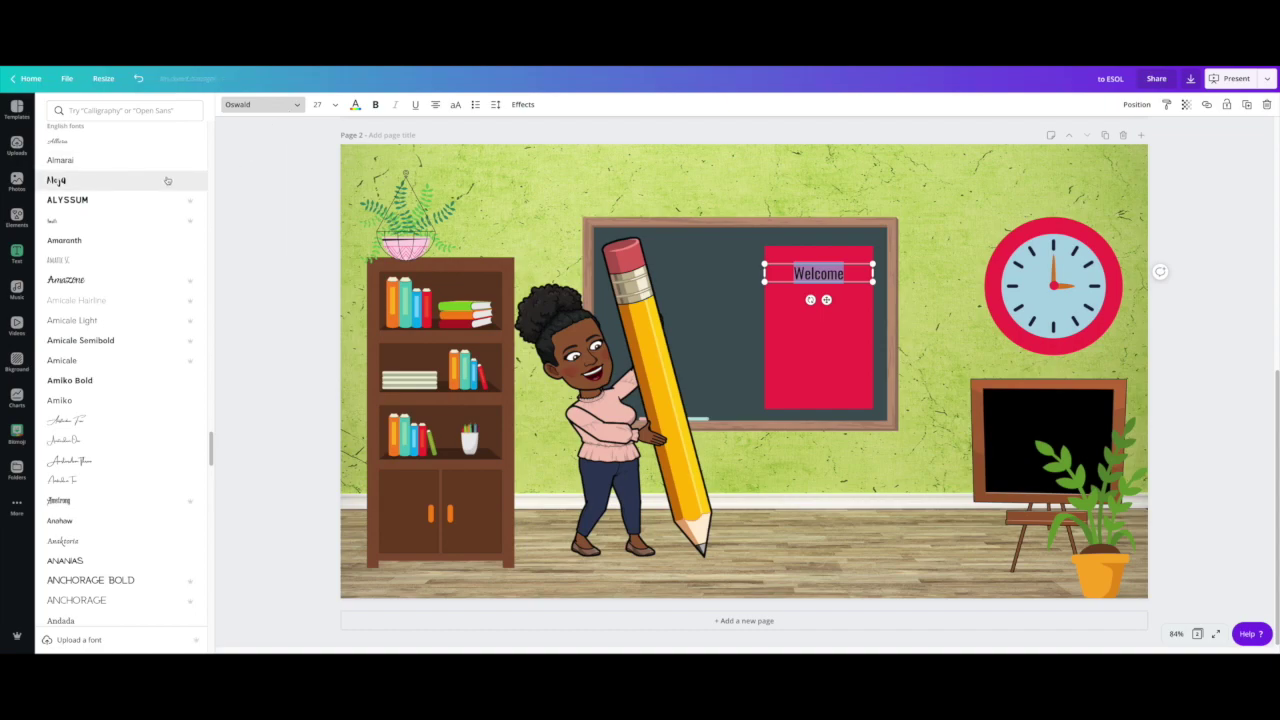
{"action": "scroll", "coordinate": [134, 232], "scroll_direction": "down", "scroll_amount": 5}
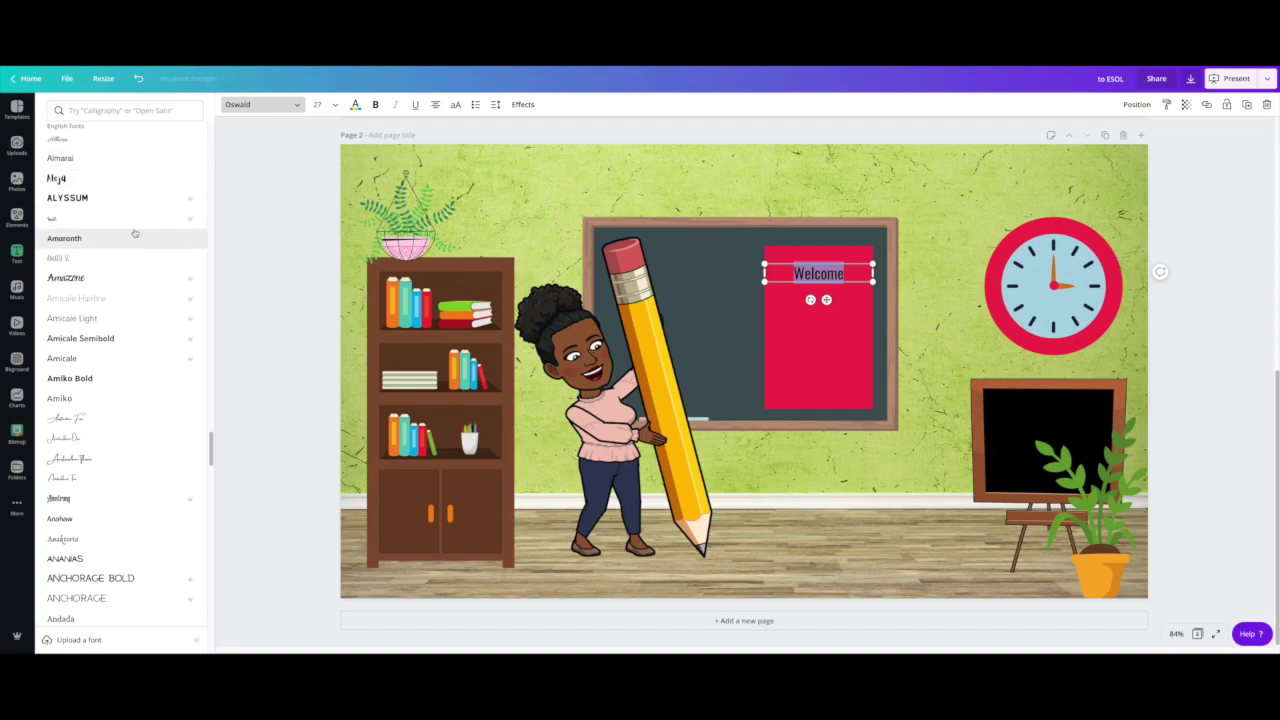
{"action": "scroll", "coordinate": [134, 232], "scroll_direction": "down", "scroll_amount": 3}
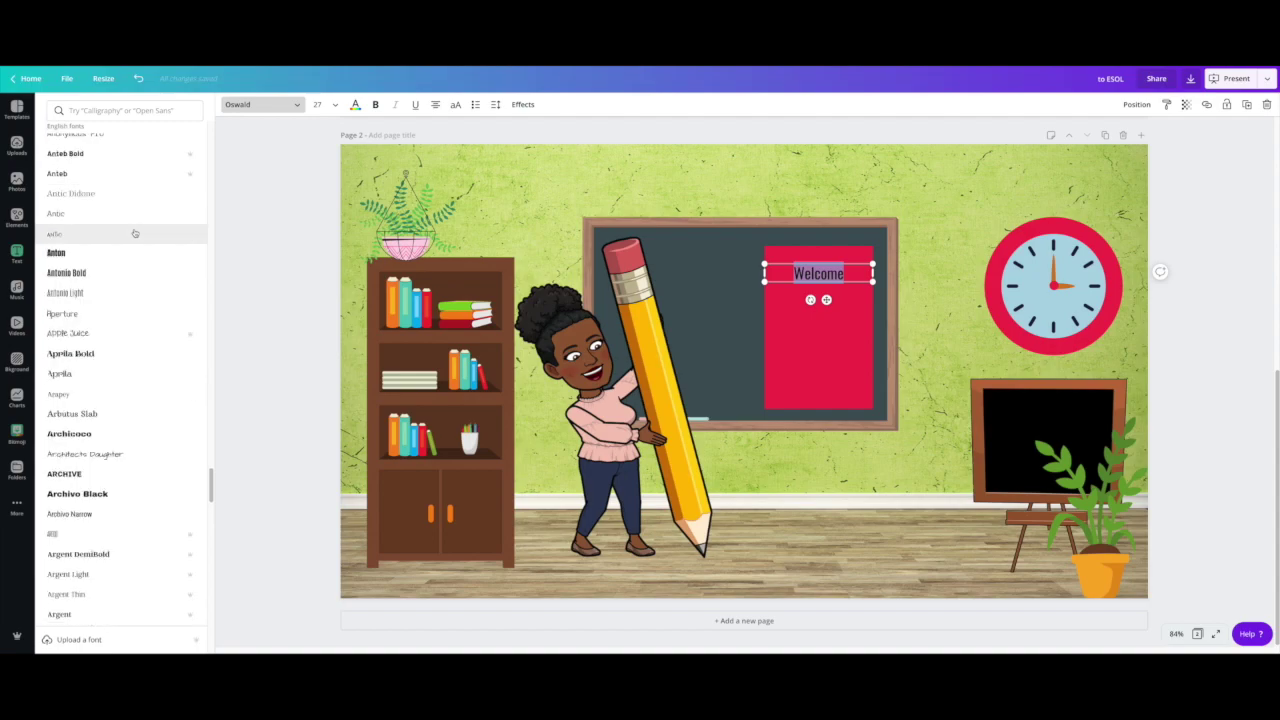
{"action": "left_click", "coordinate": [111, 301]}
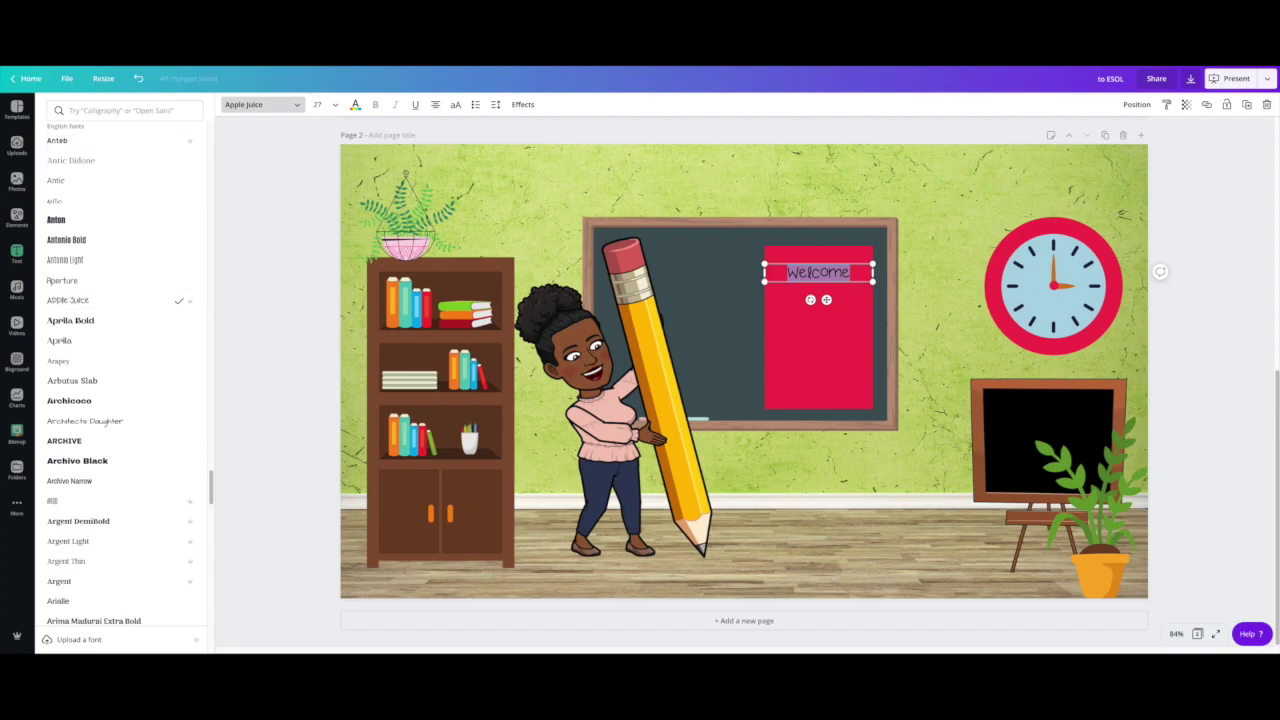
{"action": "left_click", "coordinate": [355, 104]}
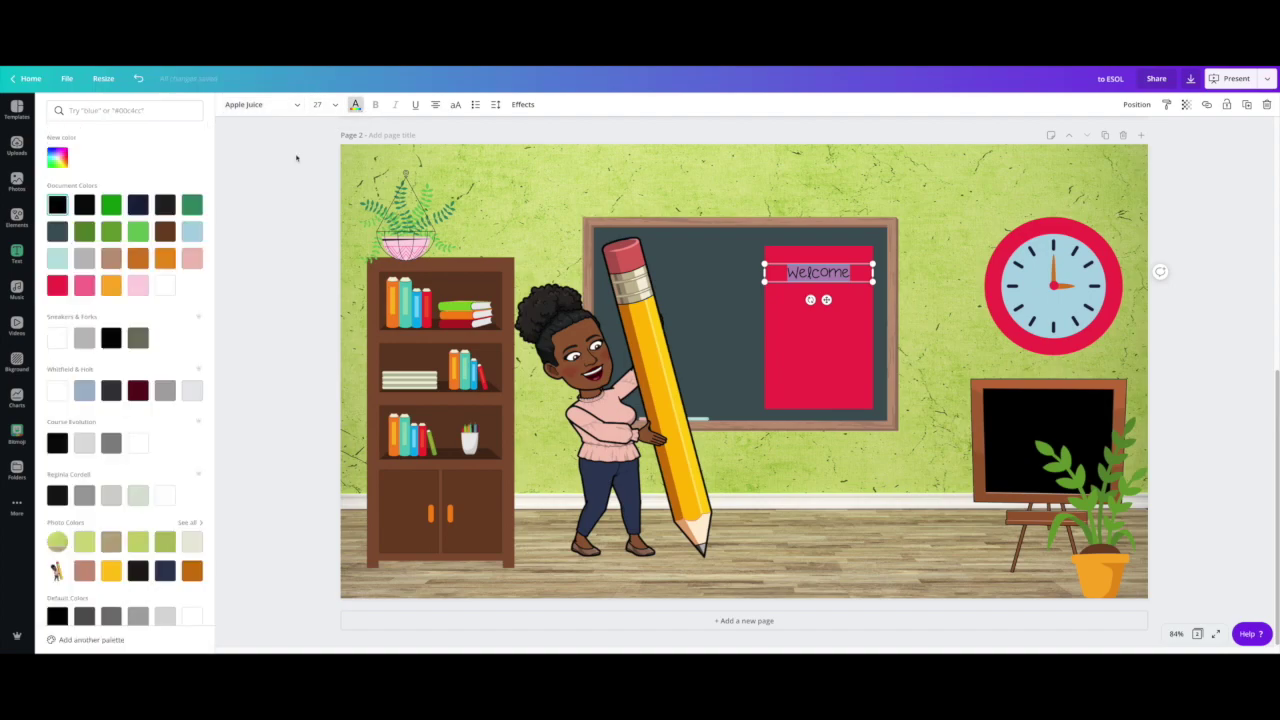
{"action": "left_click", "coordinate": [169, 289]}
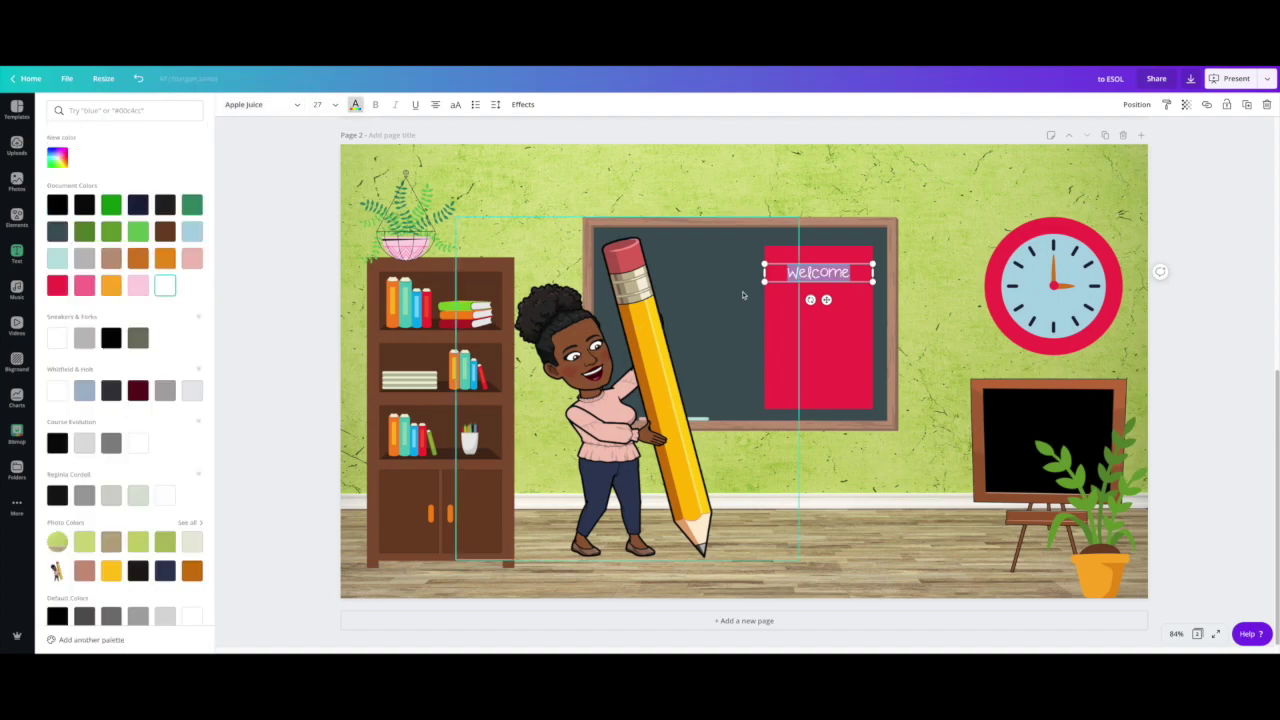
Enlarge the "Welcome" text to about size 35 and center it across the upper part of the red rectangle.
{"action": "mouse_move", "coordinate": [764, 281]}
{"action": "left_mouse_down"}
{"action": "mouse_move", "coordinate": [735, 289]}
{"action": "mouse_move", "coordinate": [756, 289]}
{"action": "left_mouse_up"}
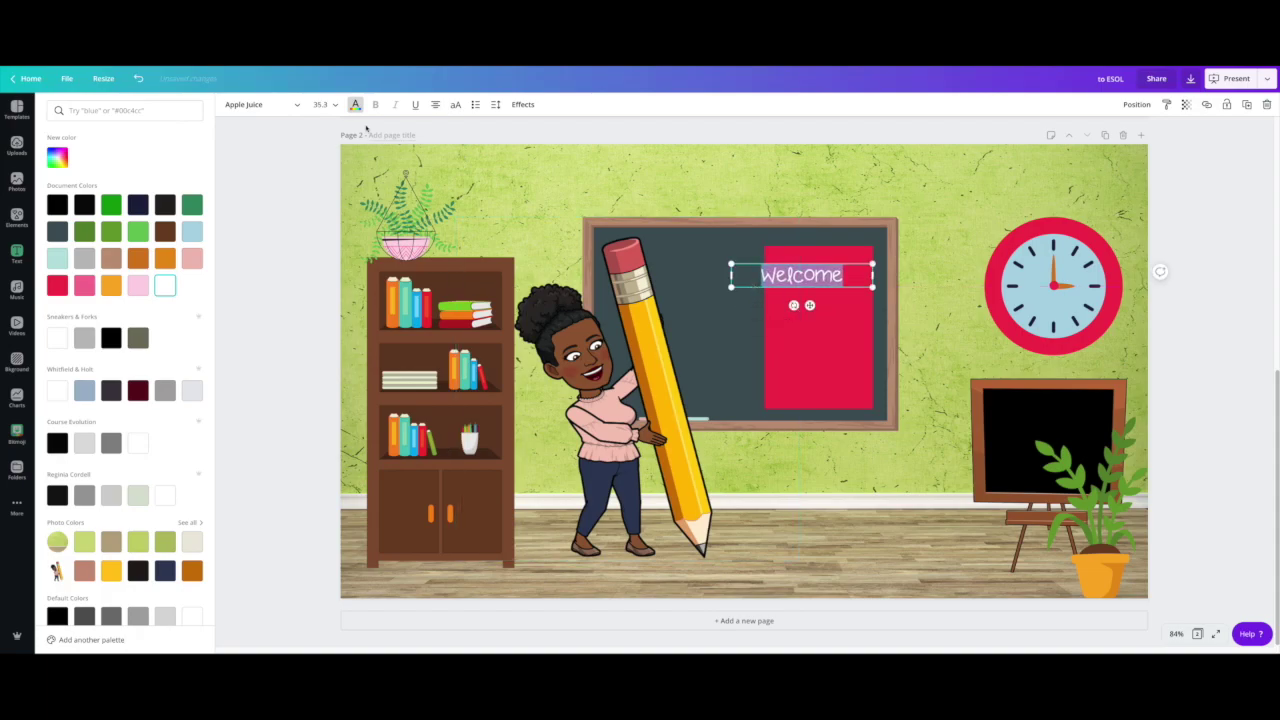
{"action": "left_click_drag", "start_coordinate": [742, 289], "coordinate": [830, 281]}
{"action": "left_click", "coordinate": [834, 280]}
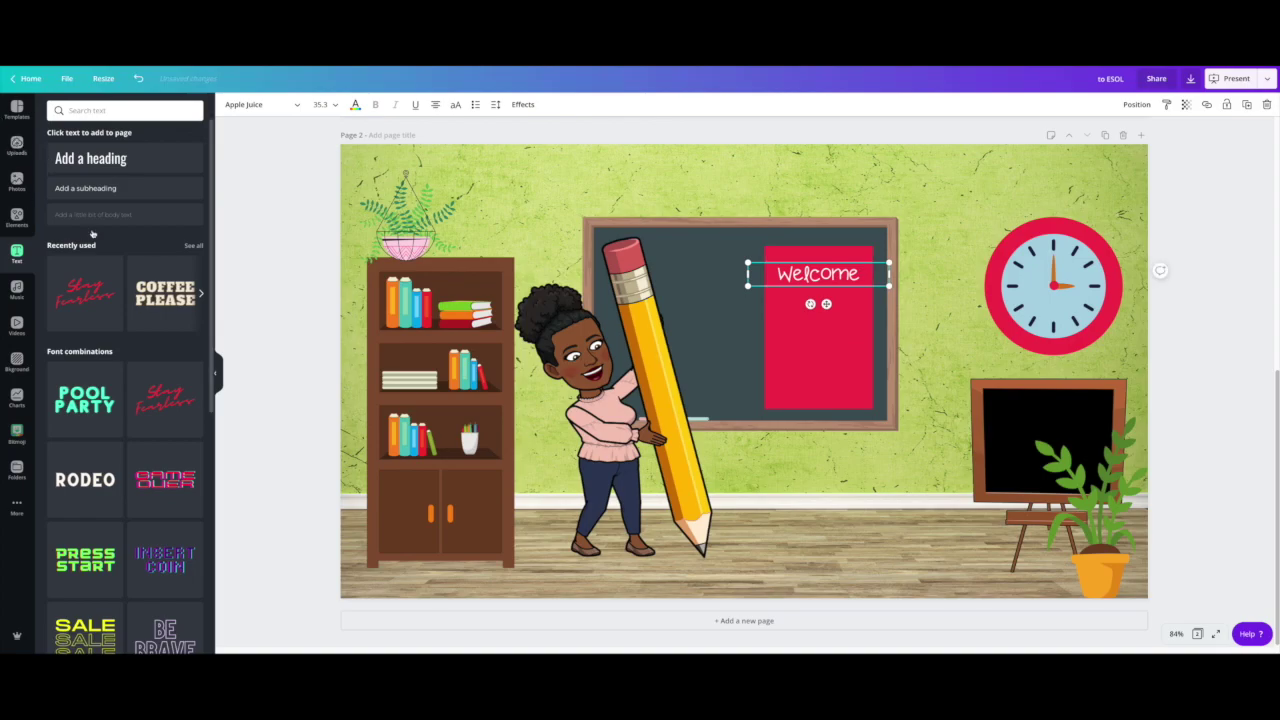
Search the elements for "globe", add the graphic of people hugging the Earth, and shrink it to fit the red rectangle below "Welcome".
{"action": "left_click", "coordinate": [17, 217]}
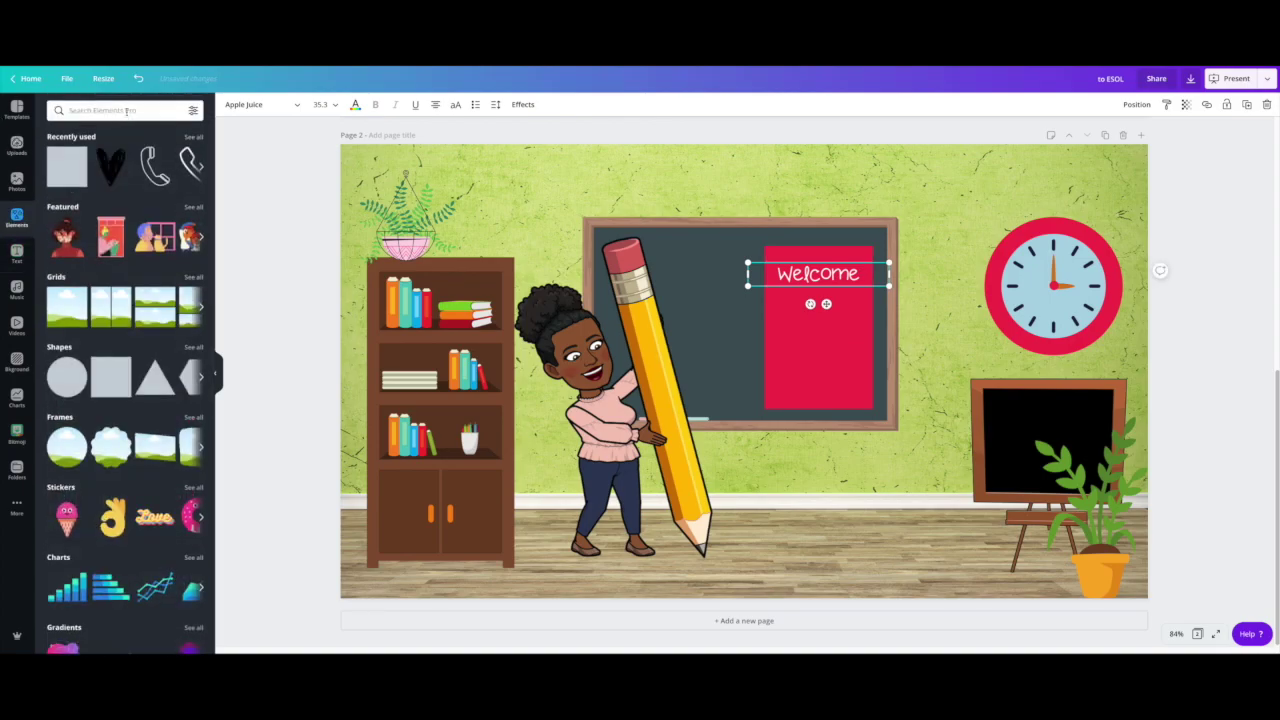
{"action": "left_click", "coordinate": [127, 111]}
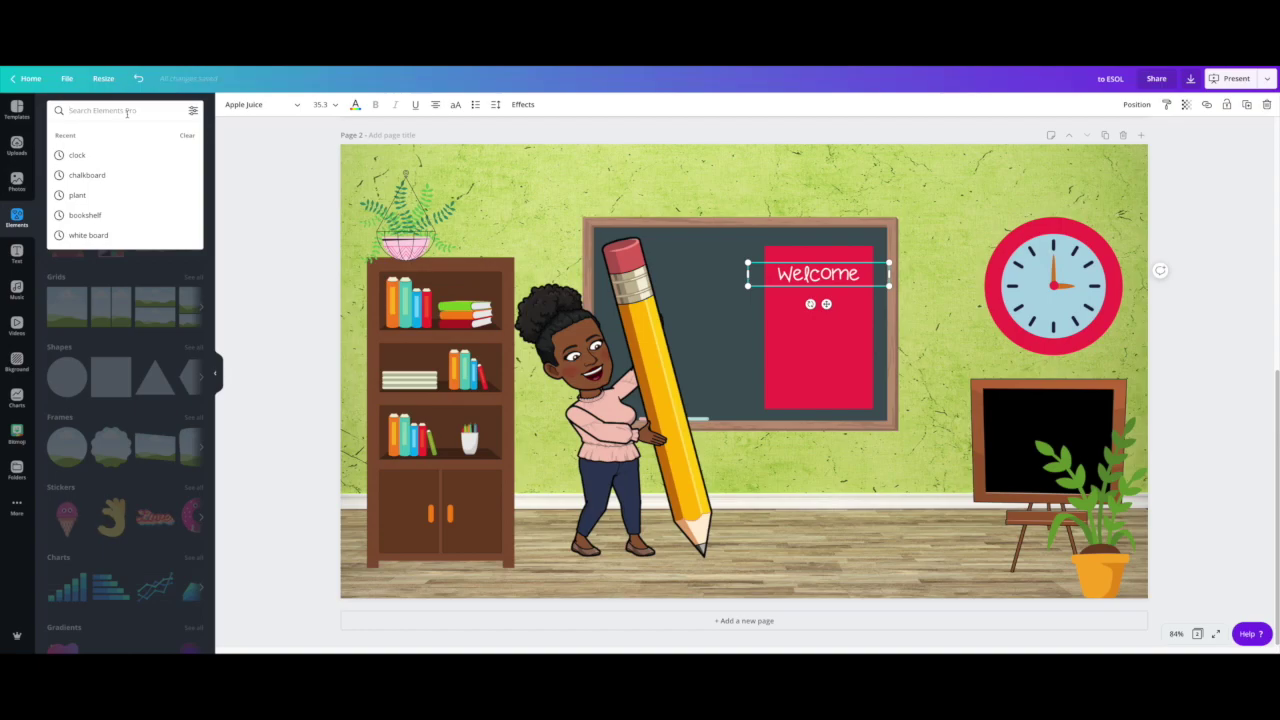
{"action": "type", "text": "glob"}
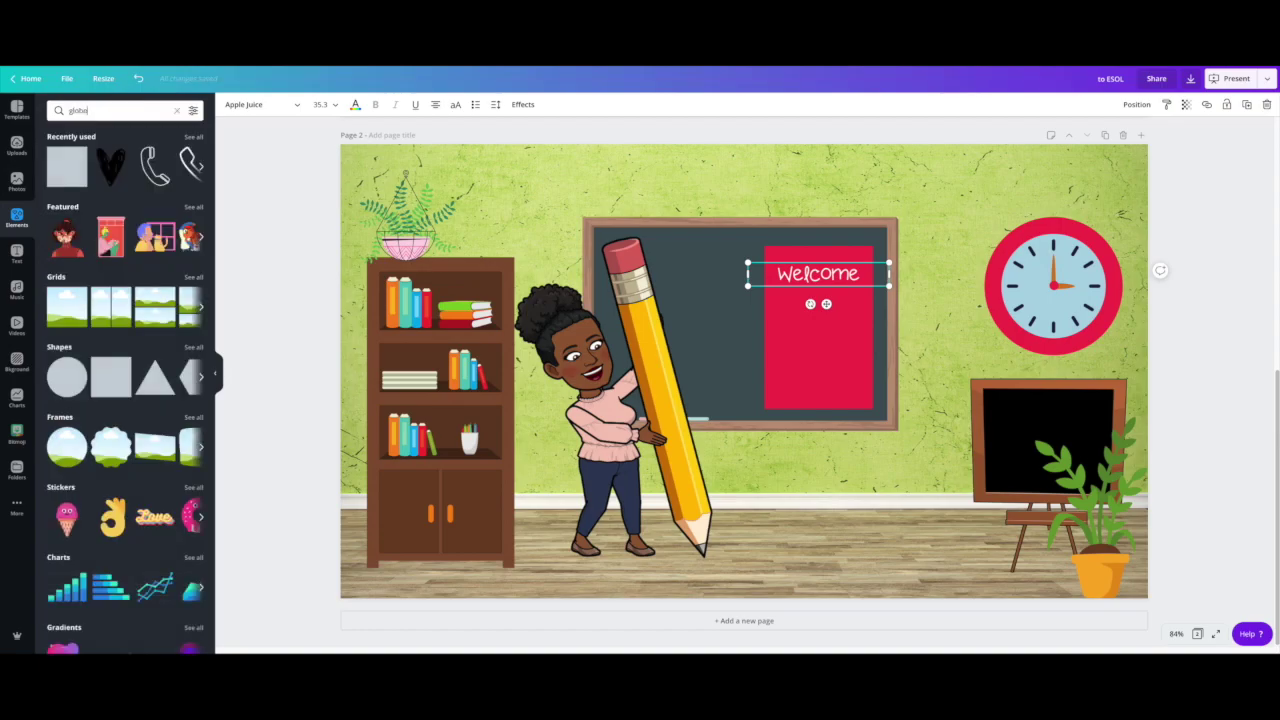
{"action": "type", "text": "e"}
{"action": "key", "text": "Return"}
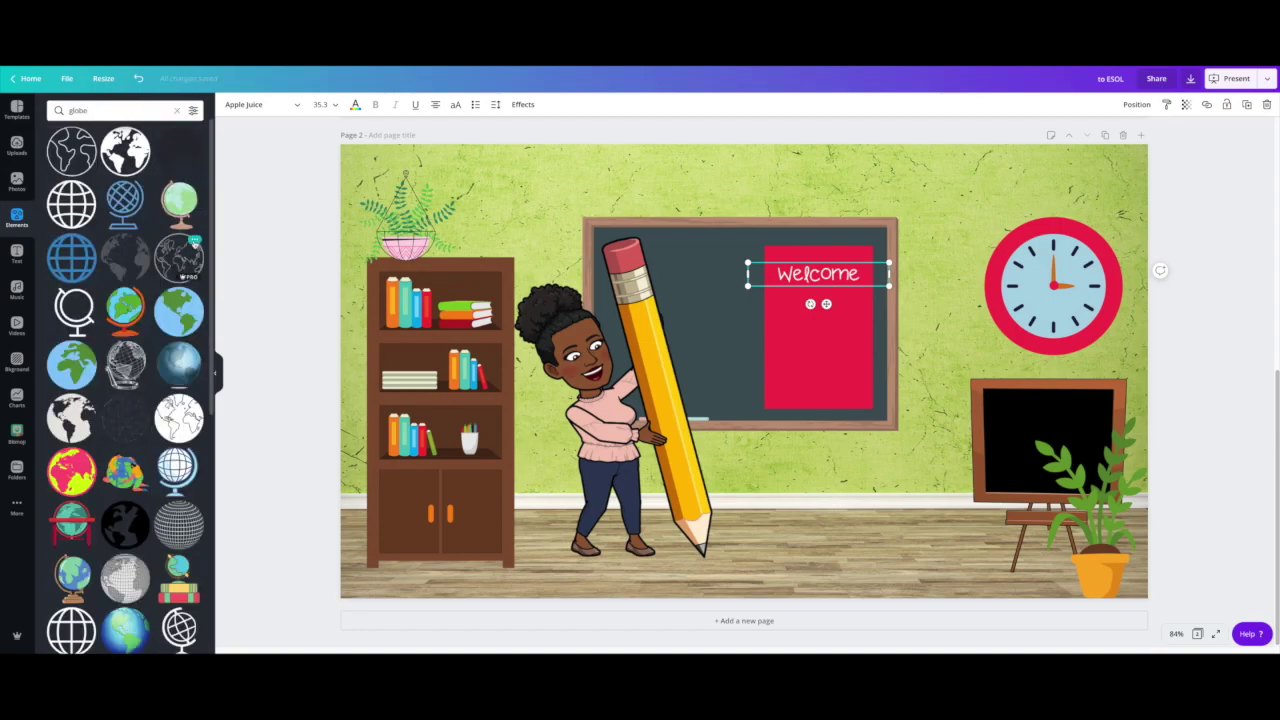
{"action": "left_click", "coordinate": [124, 472]}
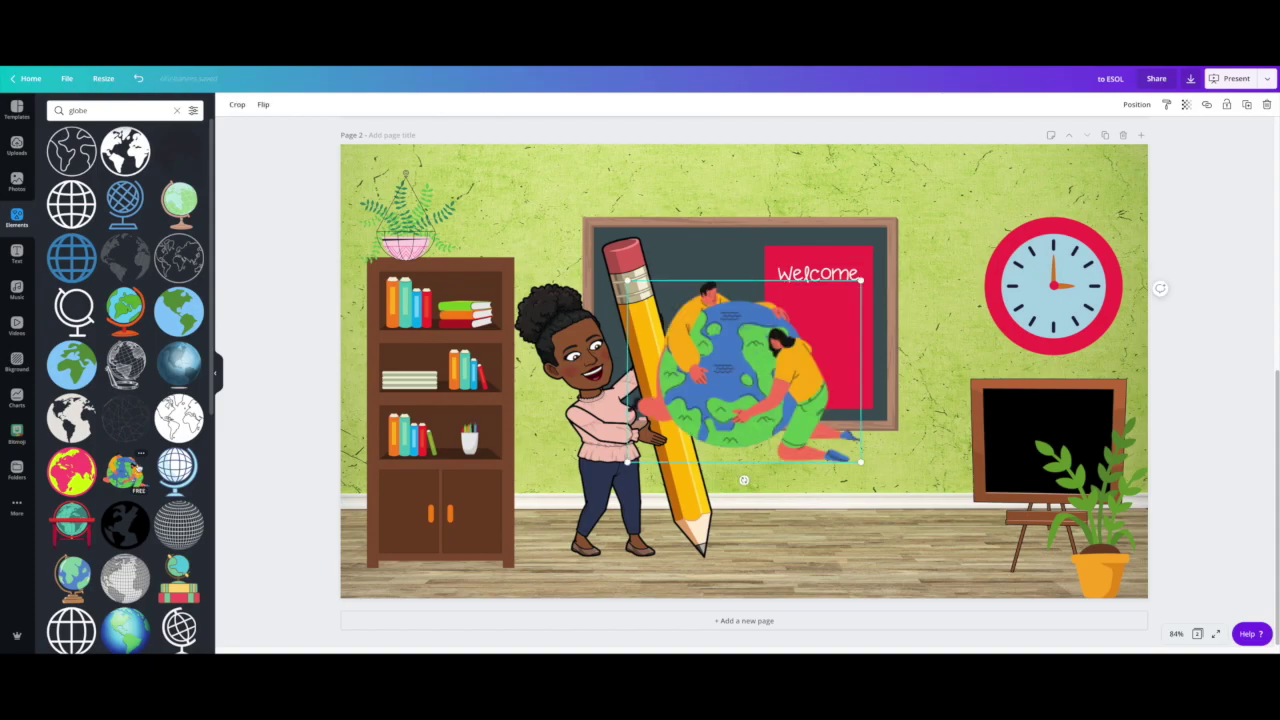
{"action": "left_click_drag", "start_coordinate": [860, 462], "coordinate": [820, 358]}
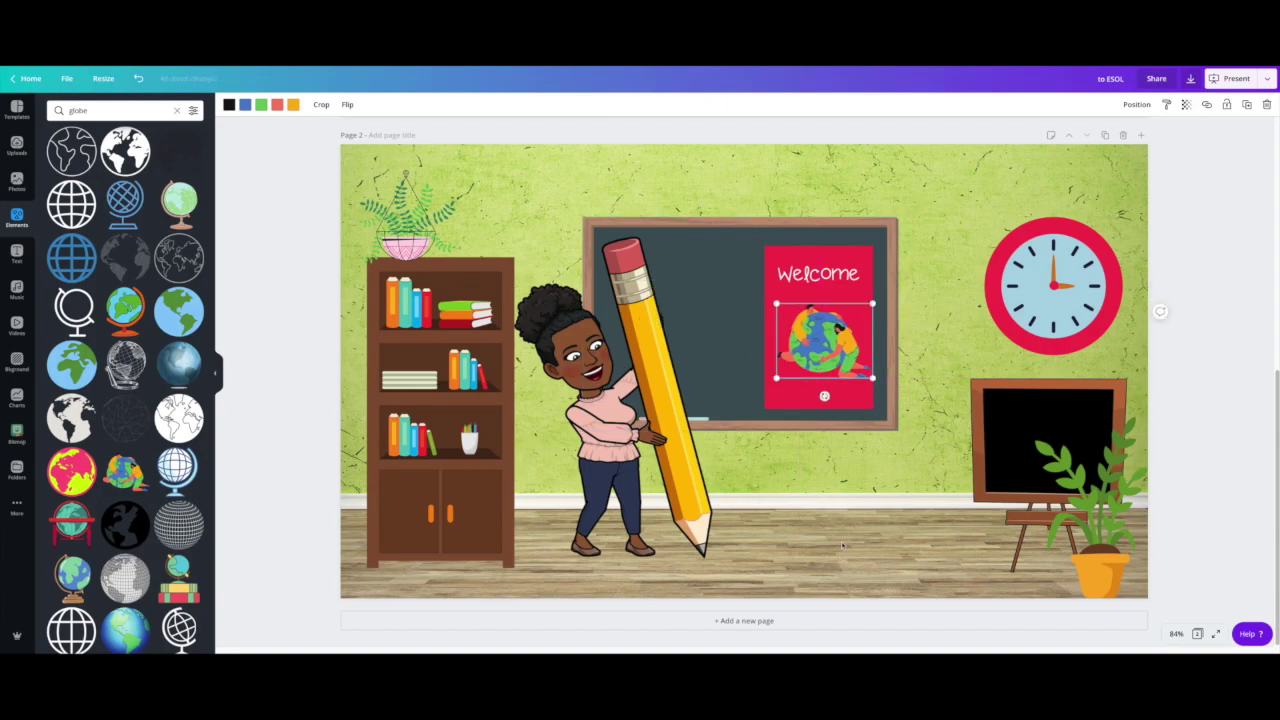
{"action": "left_click", "coordinate": [843, 545]}
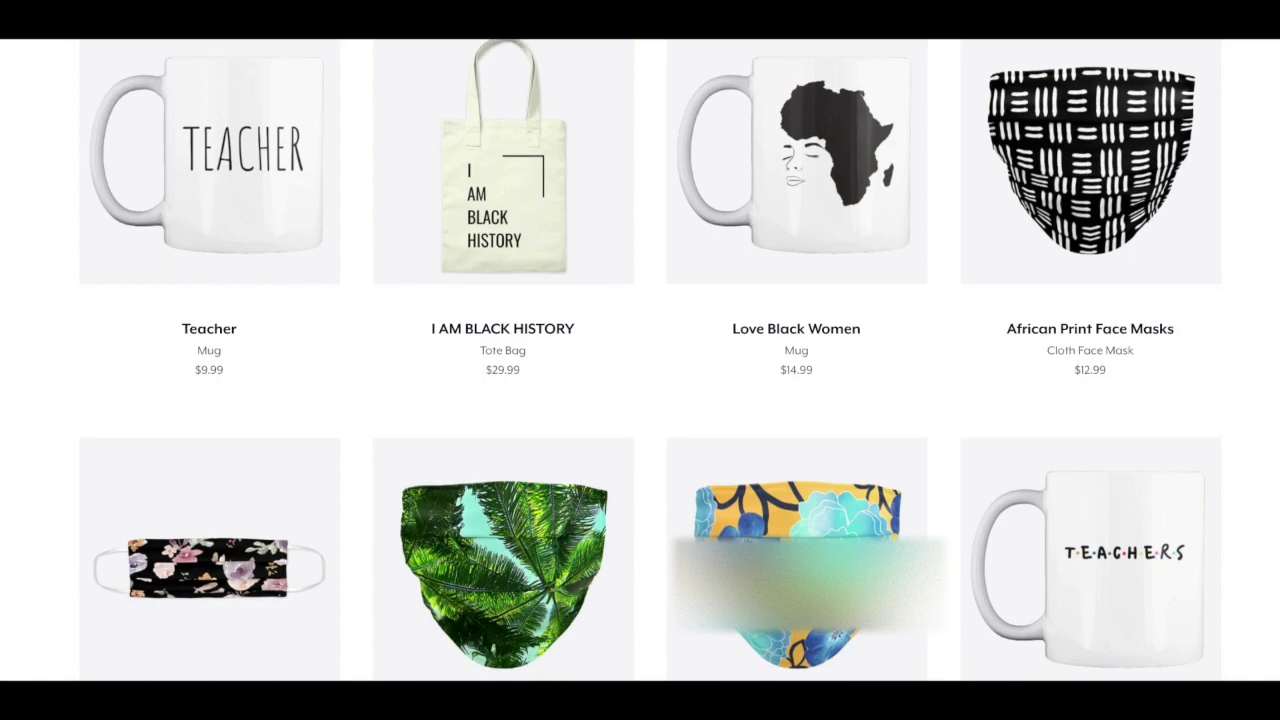
Browse the merchandise store's listing of mugs, shirts, bags and face masks, examining the designs and prices.
{"action": "scroll", "coordinate": [640, 360], "scroll_direction": "down", "scroll_amount": 1}
{"action": "scroll", "coordinate": [640, 360], "scroll_direction": "down", "scroll_amount": 2}
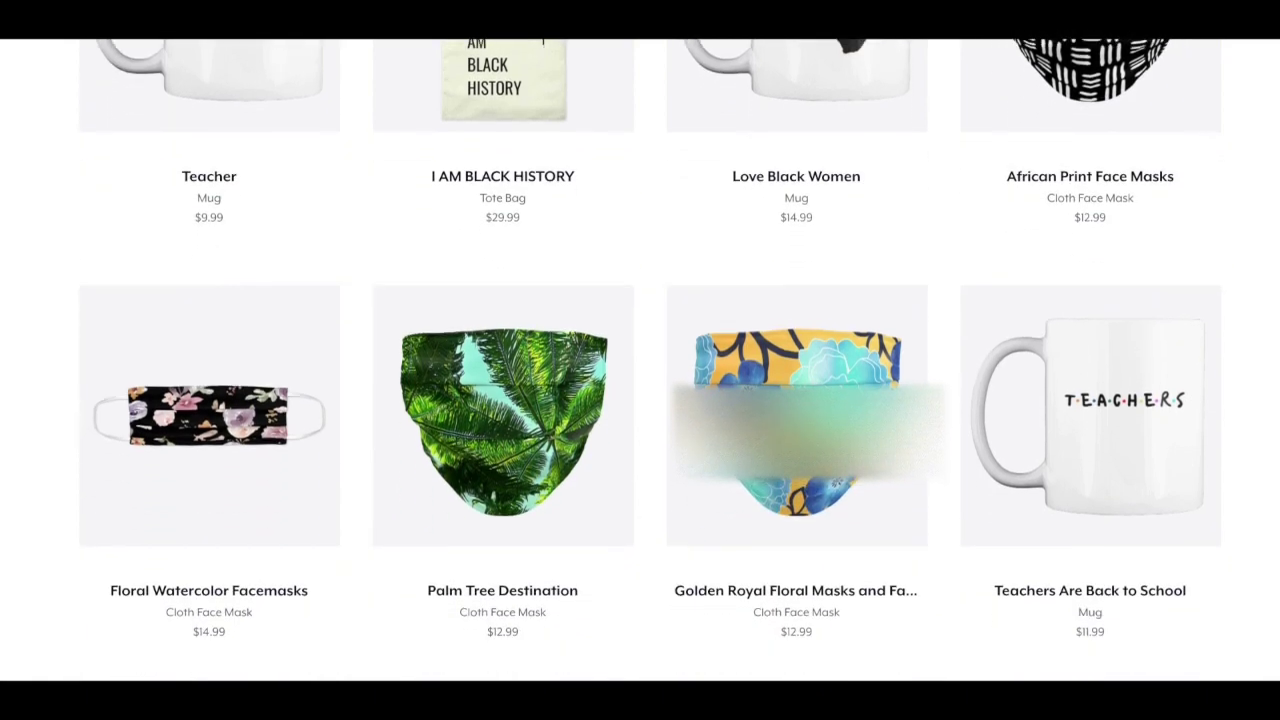
{"action": "scroll", "coordinate": [640, 360], "scroll_direction": "down", "scroll_amount": 2}
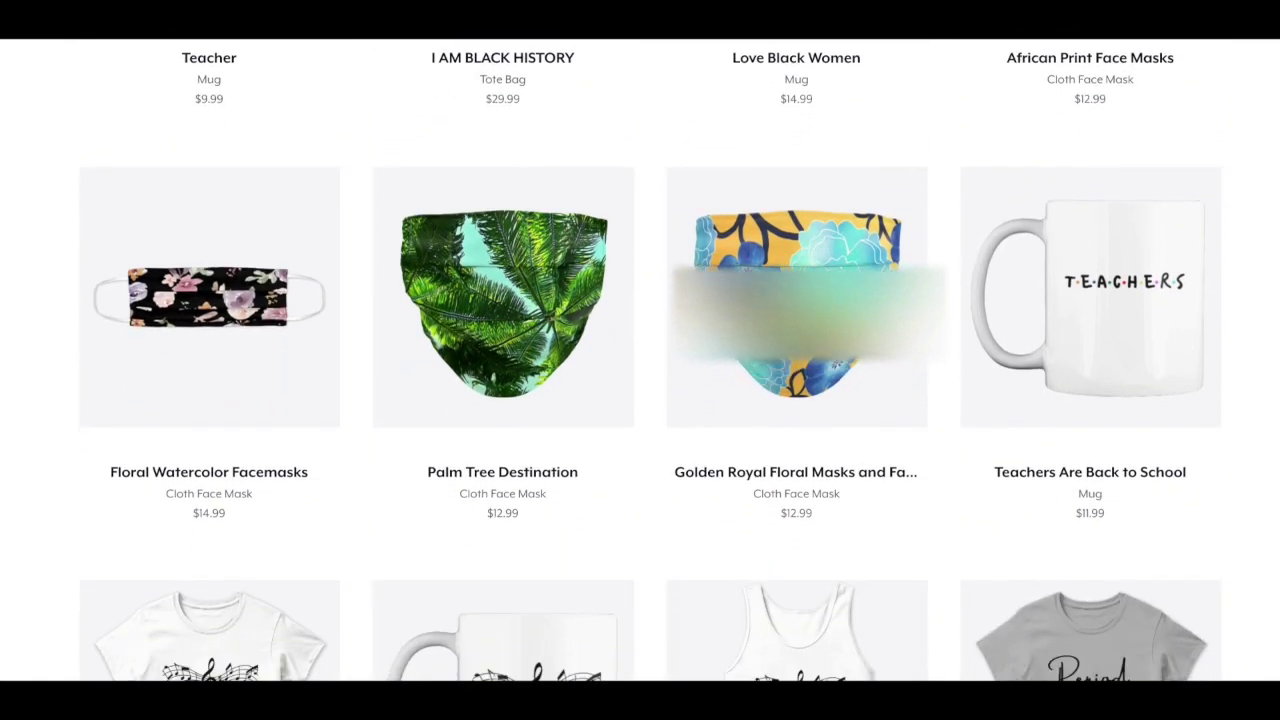
{"action": "scroll", "coordinate": [640, 360], "scroll_direction": "down", "scroll_amount": 3}
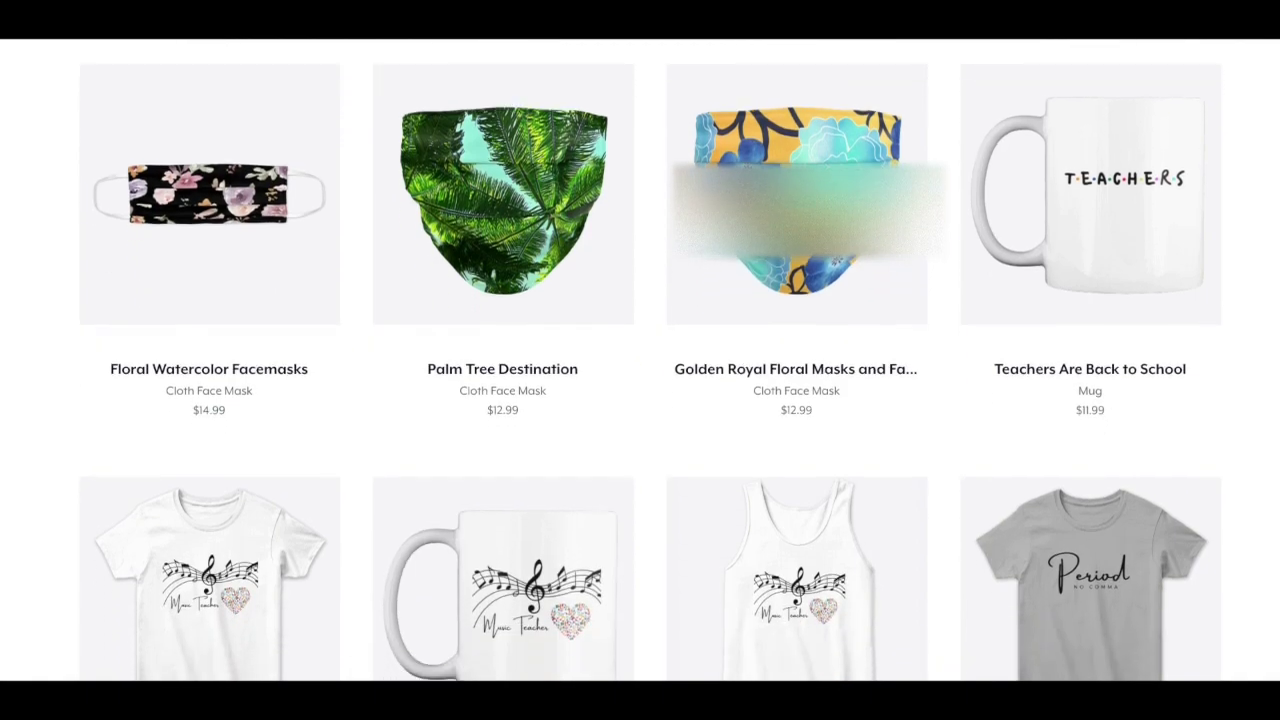
{"action": "scroll", "coordinate": [640, 360], "scroll_direction": "down", "scroll_amount": 4}
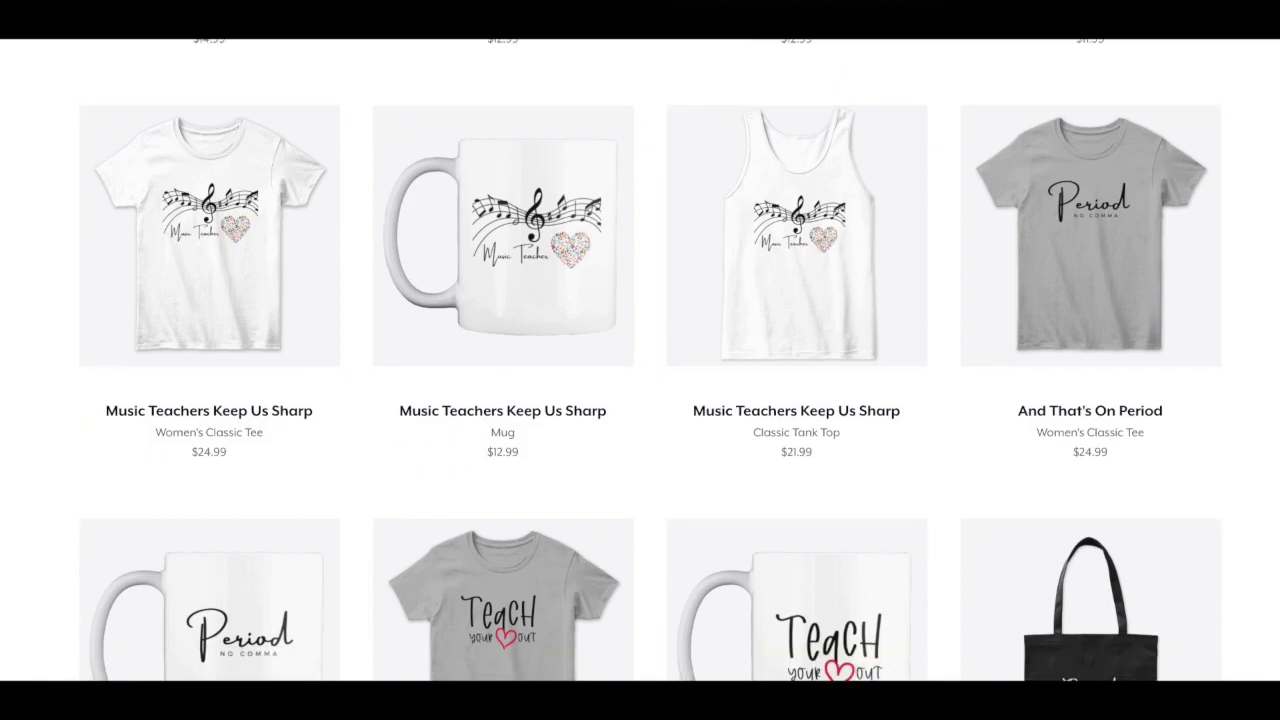
{"action": "scroll", "coordinate": [640, 360], "scroll_direction": "down", "scroll_amount": 2}
{"action": "scroll", "coordinate": [640, 360], "scroll_direction": "down", "scroll_amount": 3}
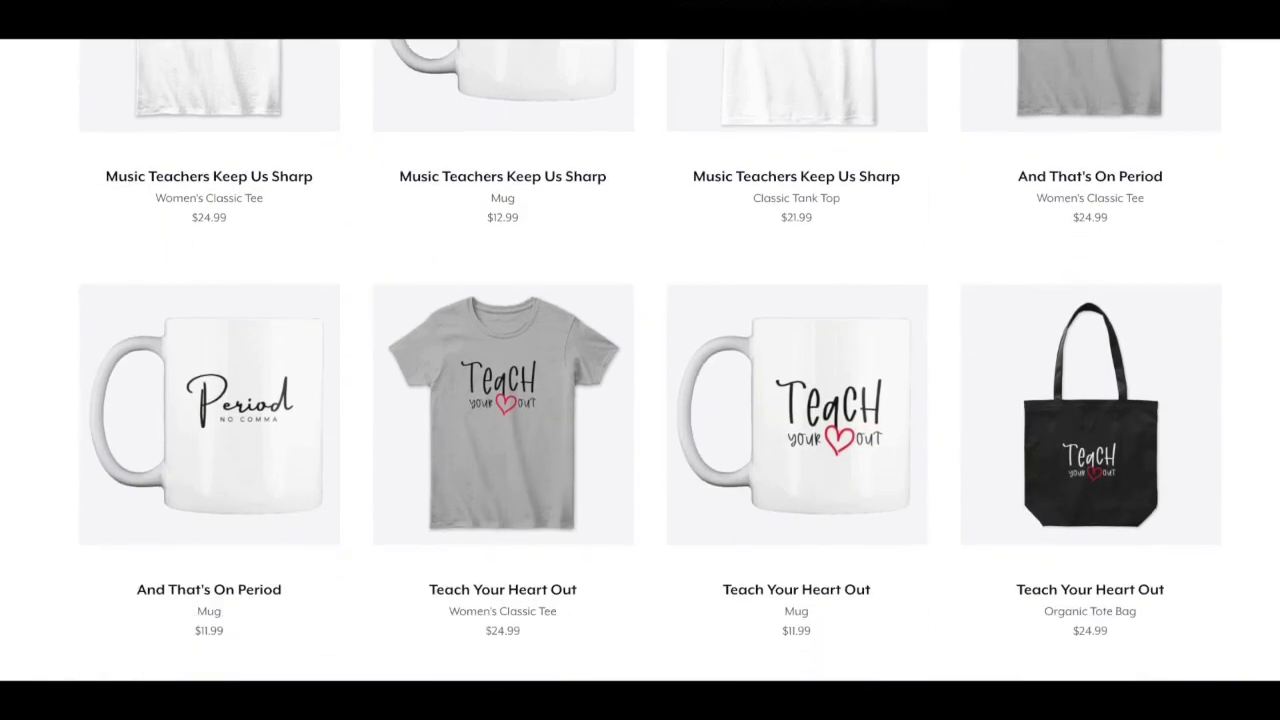
{"action": "scroll", "coordinate": [640, 360], "scroll_direction": "down", "scroll_amount": 1}
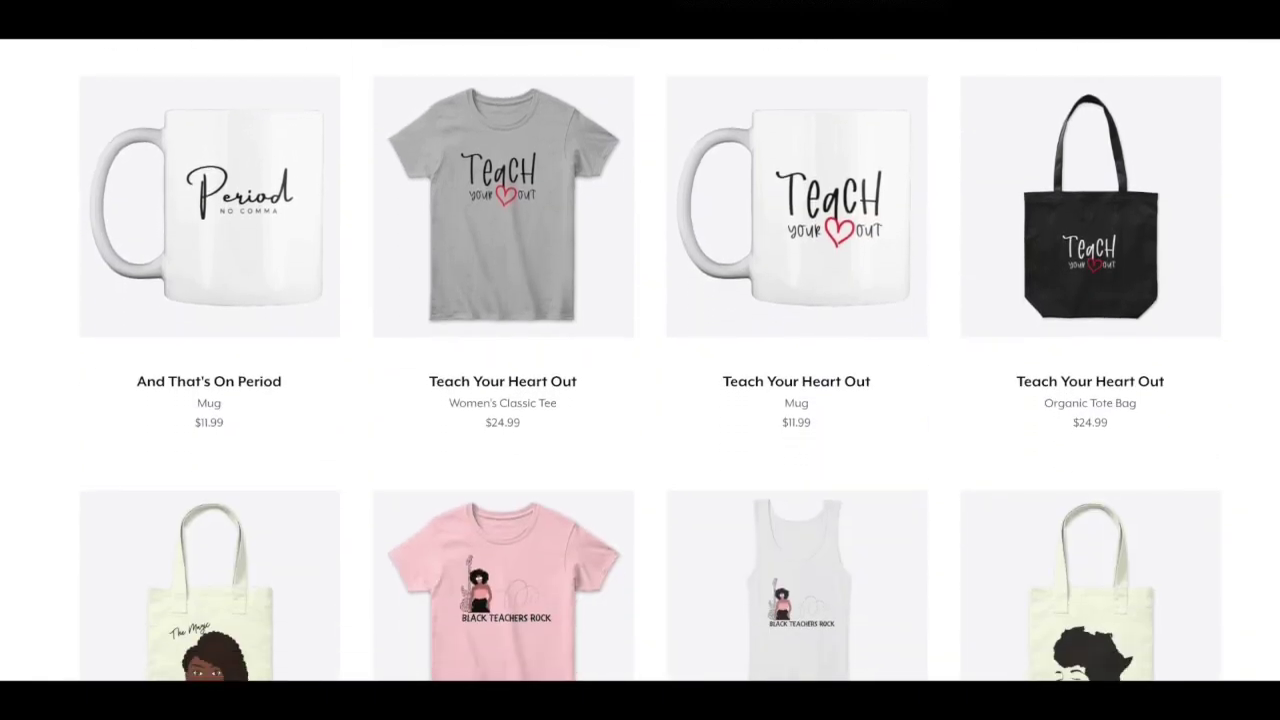
{"action": "scroll", "coordinate": [640, 360], "scroll_direction": "down", "scroll_amount": 1}
{"action": "scroll", "coordinate": [640, 360], "scroll_direction": "down", "scroll_amount": 3}
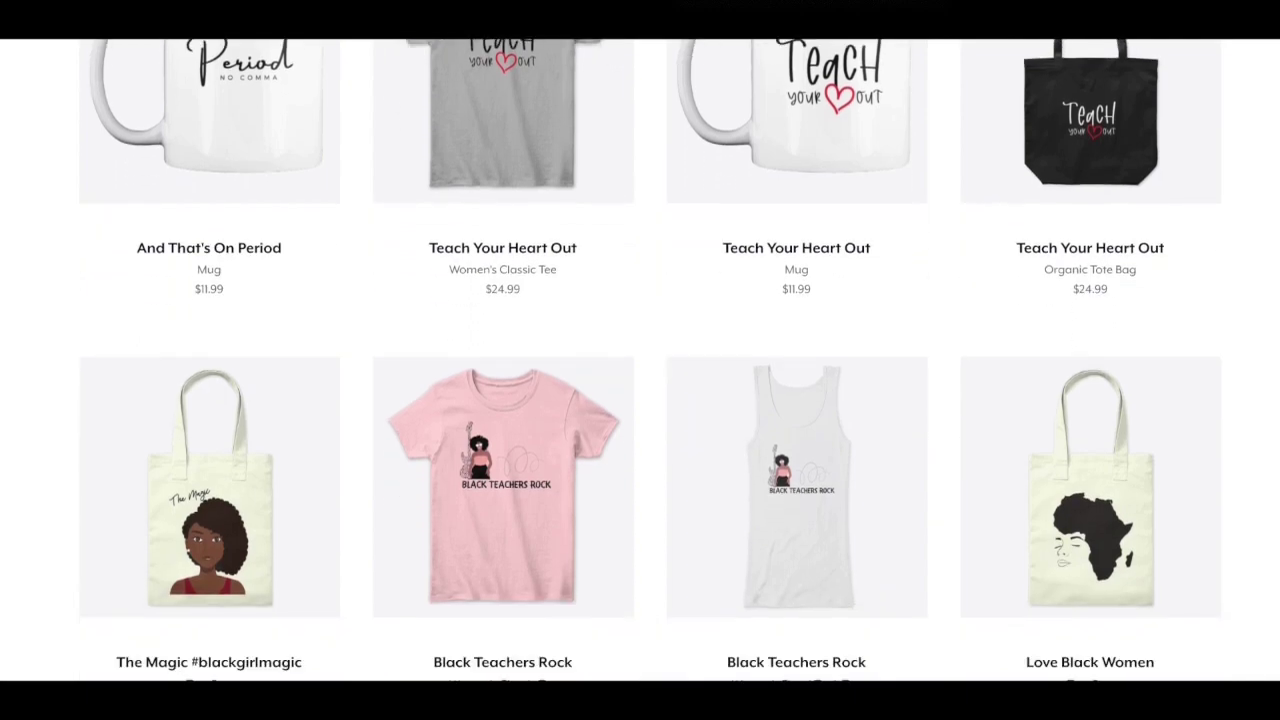
{"action": "scroll", "coordinate": [640, 360], "scroll_direction": "down", "scroll_amount": 5}
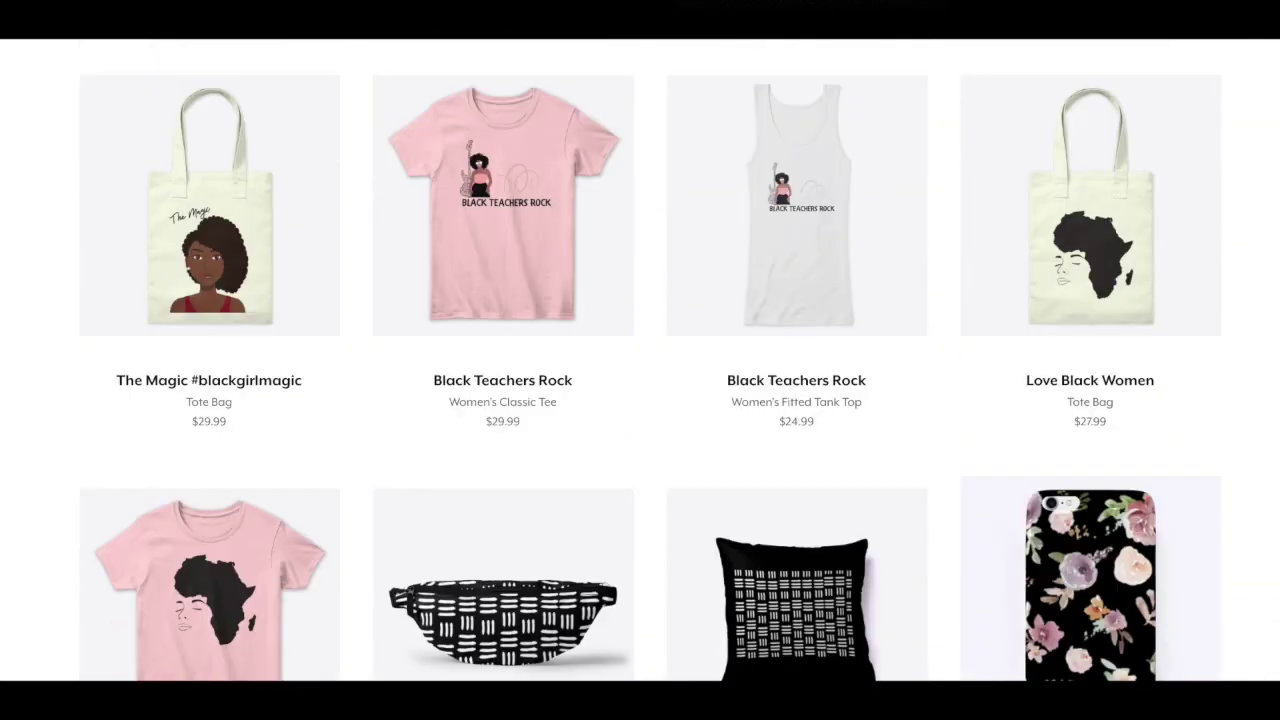
{"action": "scroll", "coordinate": [640, 360], "scroll_direction": "down", "scroll_amount": 2}
{"action": "scroll", "coordinate": [640, 360], "scroll_direction": "down", "scroll_amount": 7}
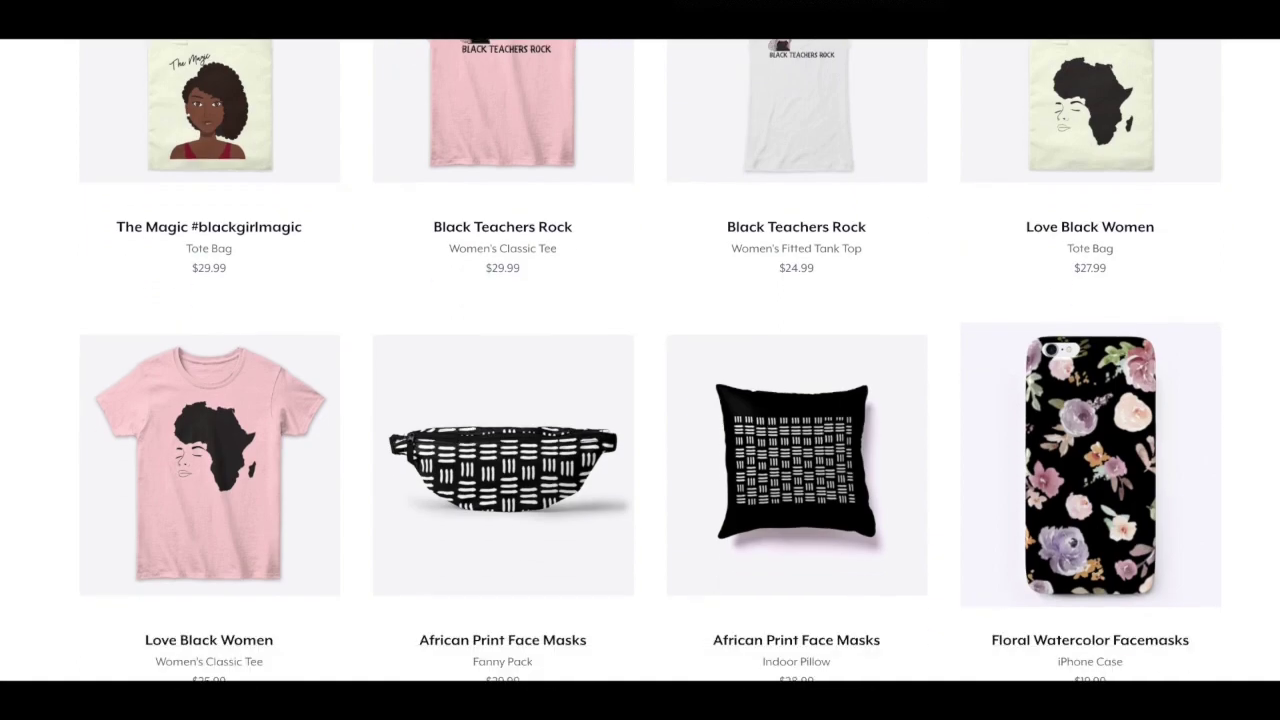
{"action": "scroll", "coordinate": [640, 360], "scroll_direction": "down", "scroll_amount": 3}
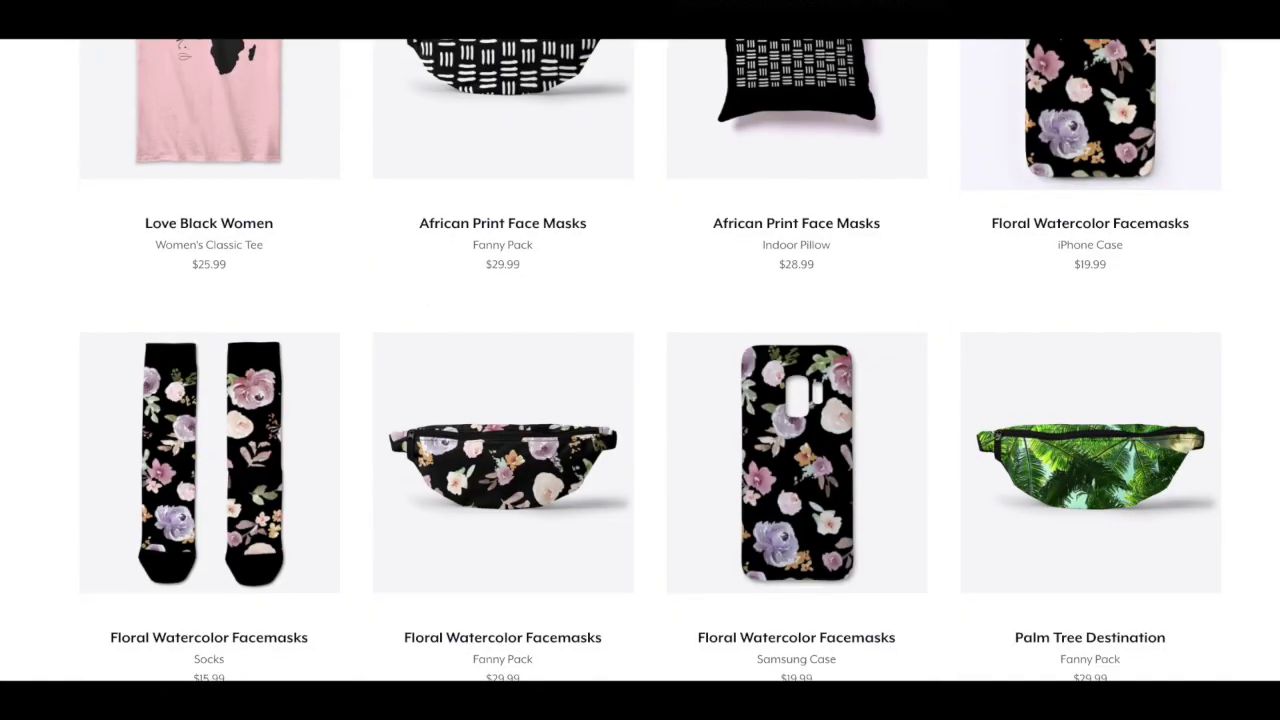
{"action": "scroll", "coordinate": [640, 360], "scroll_direction": "down", "scroll_amount": 2}
{"action": "scroll", "coordinate": [640, 360], "scroll_direction": "down", "scroll_amount": 2}
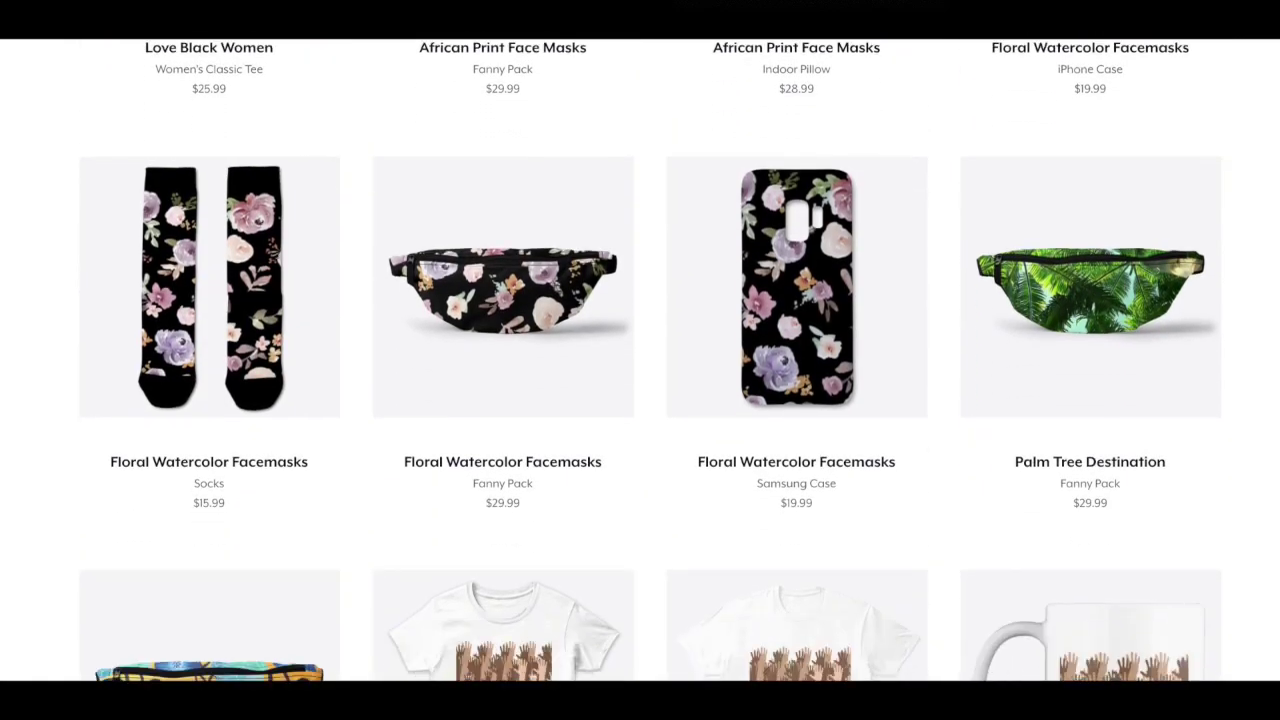
{"action": "scroll", "coordinate": [640, 360], "scroll_direction": "down", "scroll_amount": 1}
{"action": "scroll", "coordinate": [640, 360], "scroll_direction": "down", "scroll_amount": 3}
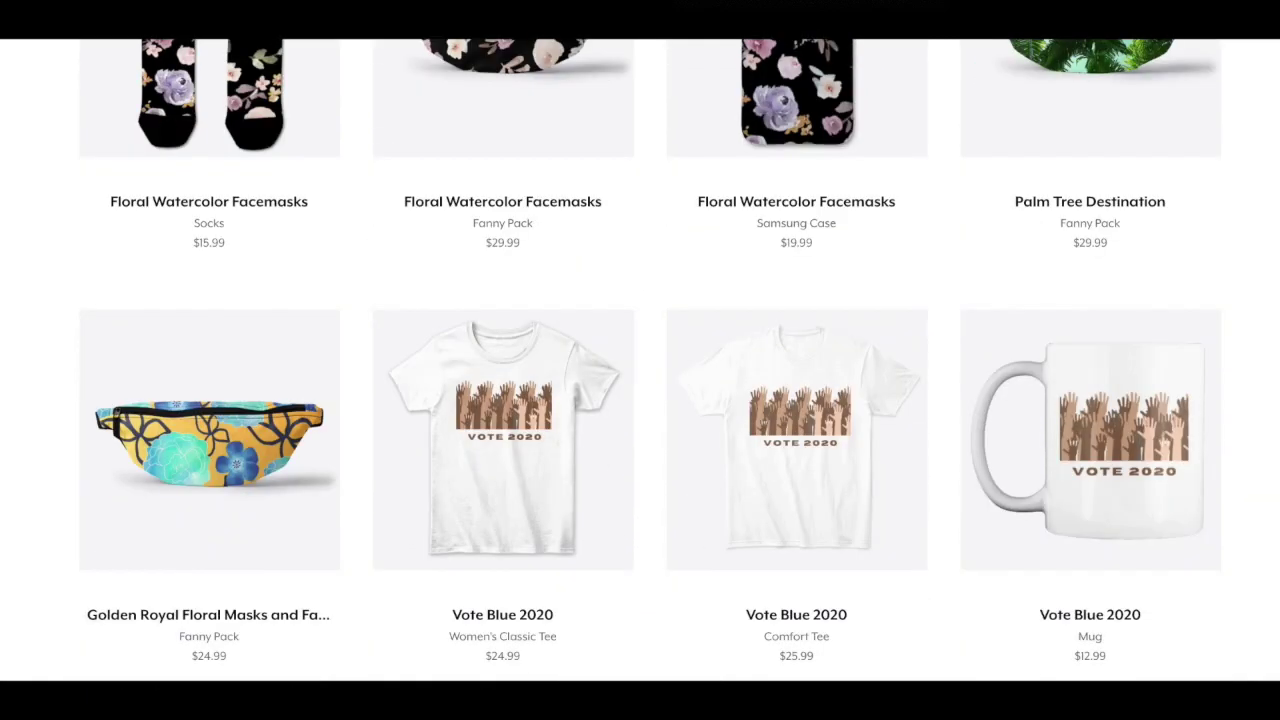
{"action": "scroll", "coordinate": [640, 360], "scroll_direction": "down", "scroll_amount": 4}
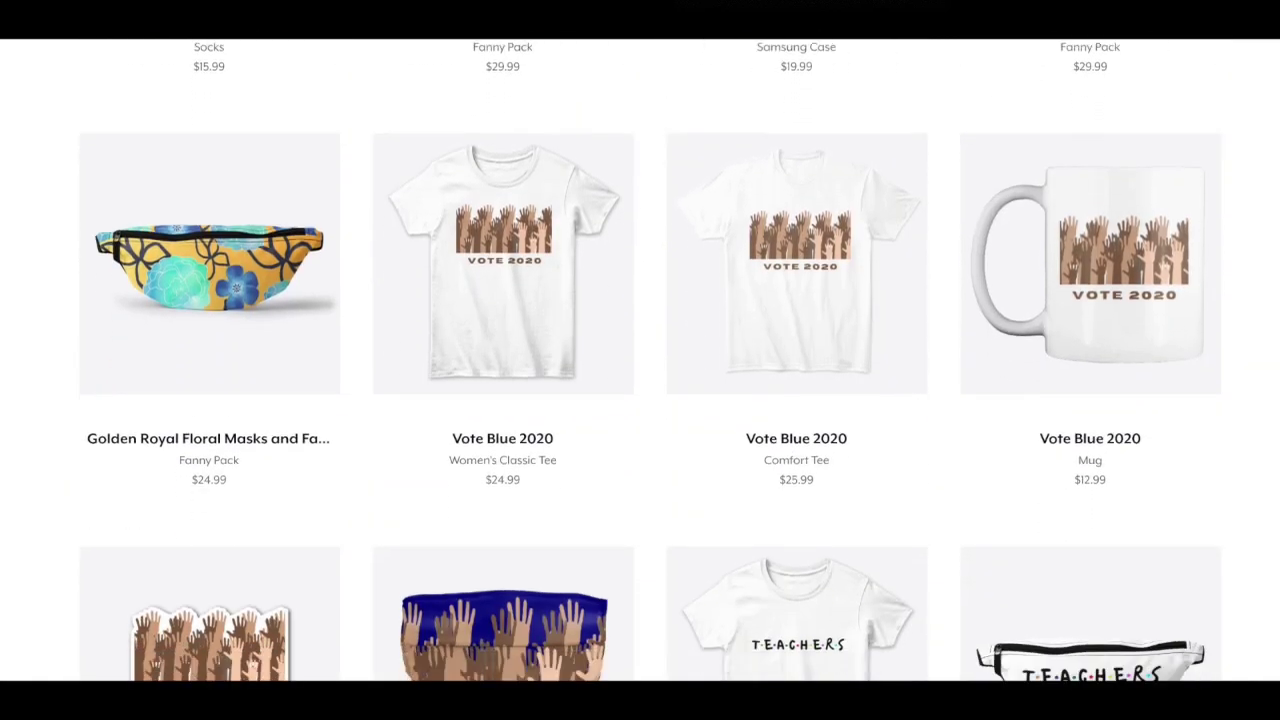
{"action": "scroll", "coordinate": [640, 360], "scroll_direction": "down", "scroll_amount": 5}
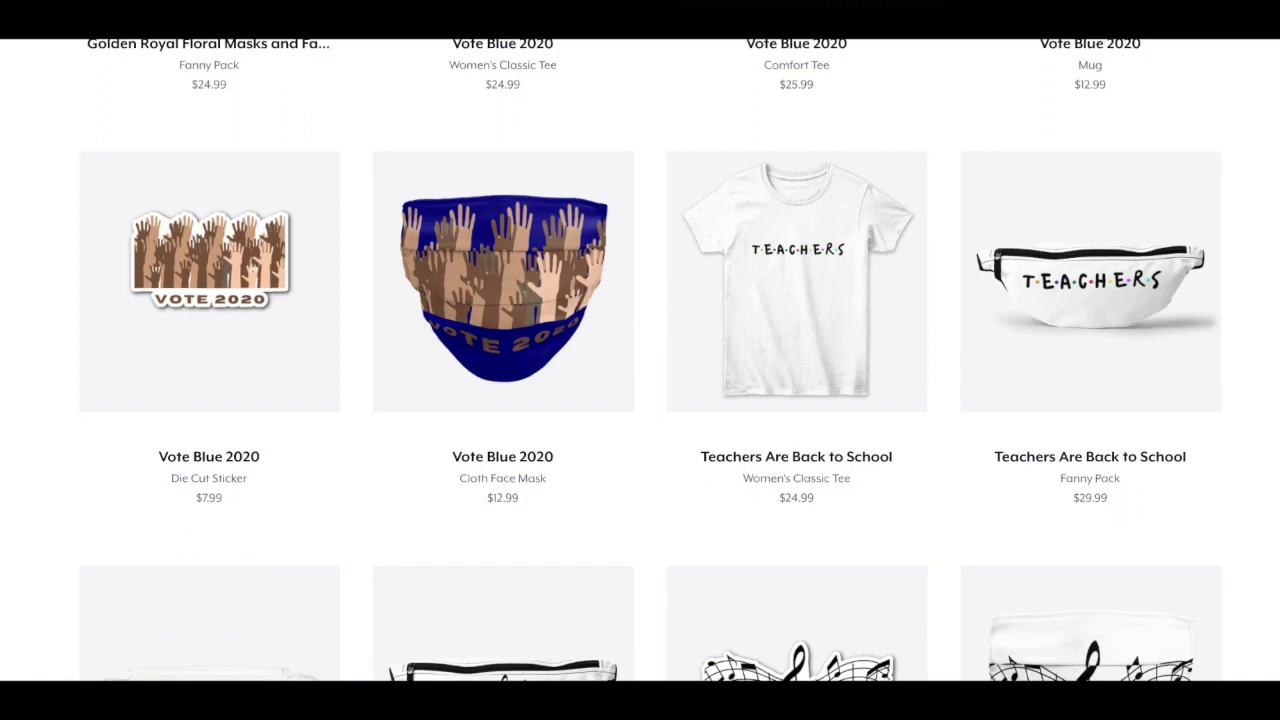
{"action": "scroll", "coordinate": [640, 360], "scroll_direction": "down", "scroll_amount": 5}
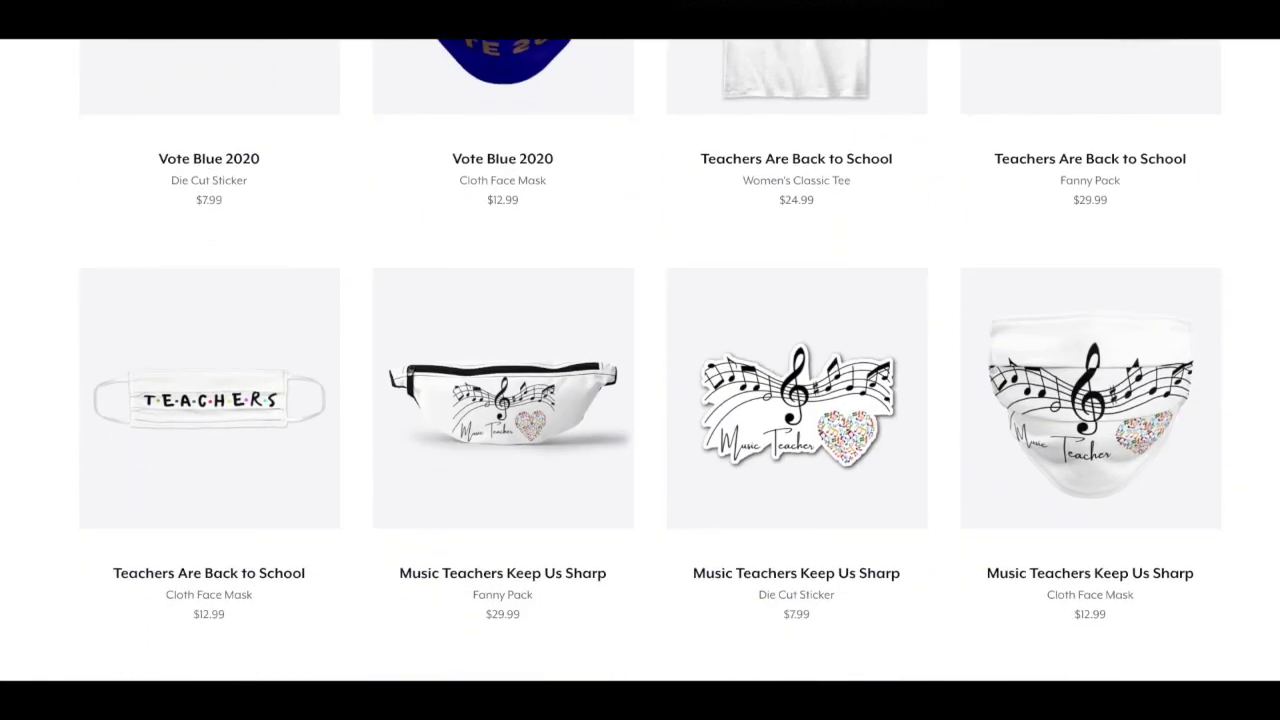
{"action": "scroll", "coordinate": [640, 360], "scroll_direction": "down", "scroll_amount": 3}
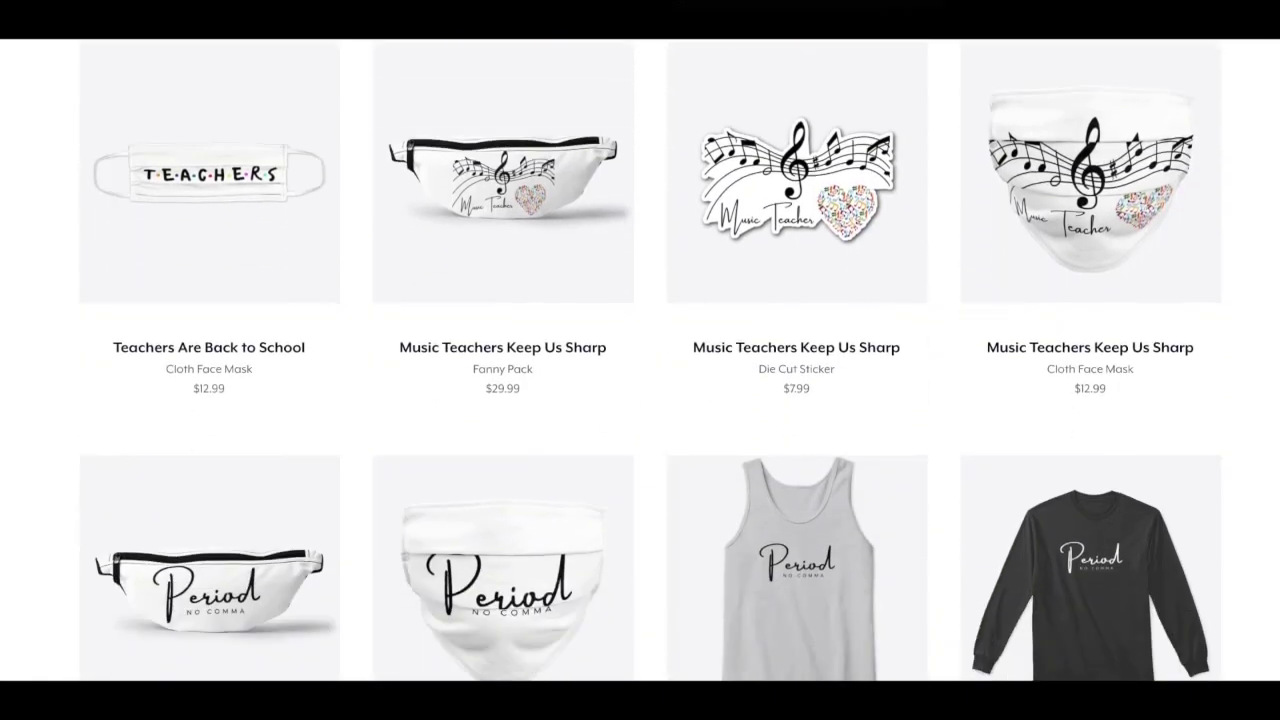
{"action": "scroll", "coordinate": [640, 360], "scroll_direction": "down", "scroll_amount": 2}
{"action": "scroll", "coordinate": [640, 360], "scroll_direction": "down", "scroll_amount": 3}
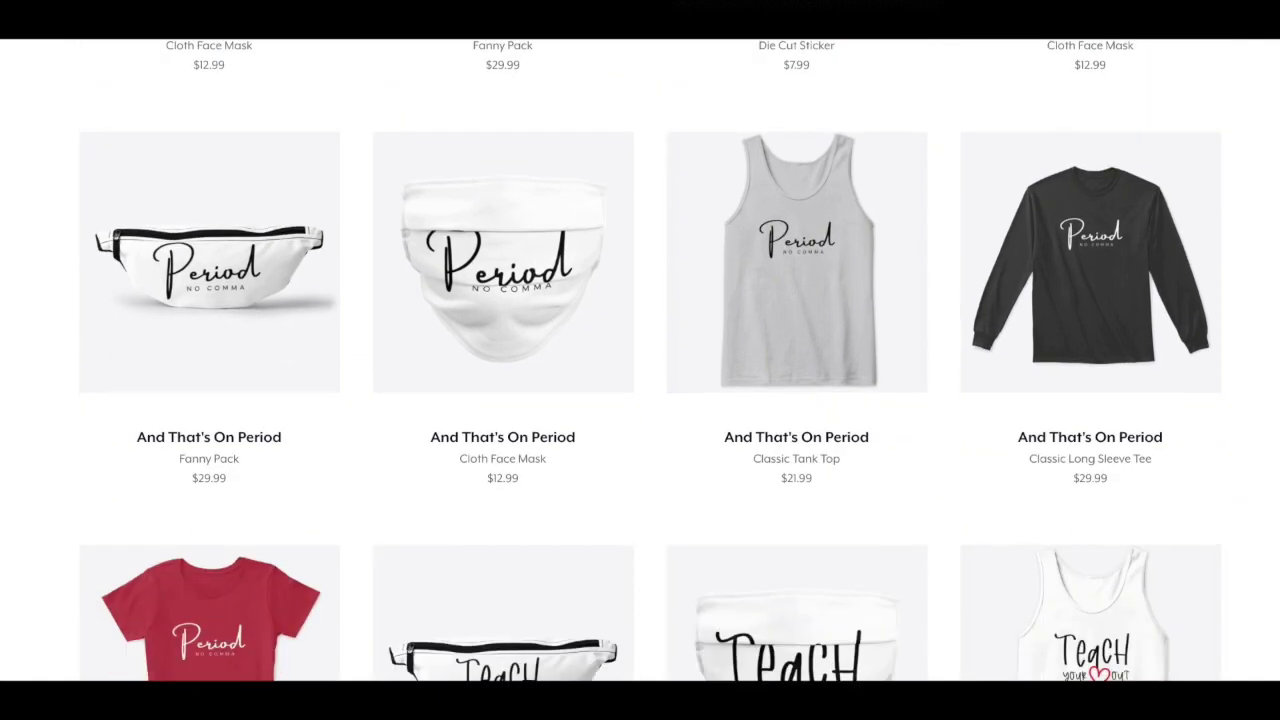
{"action": "scroll", "coordinate": [640, 360], "scroll_direction": "down", "scroll_amount": 2}
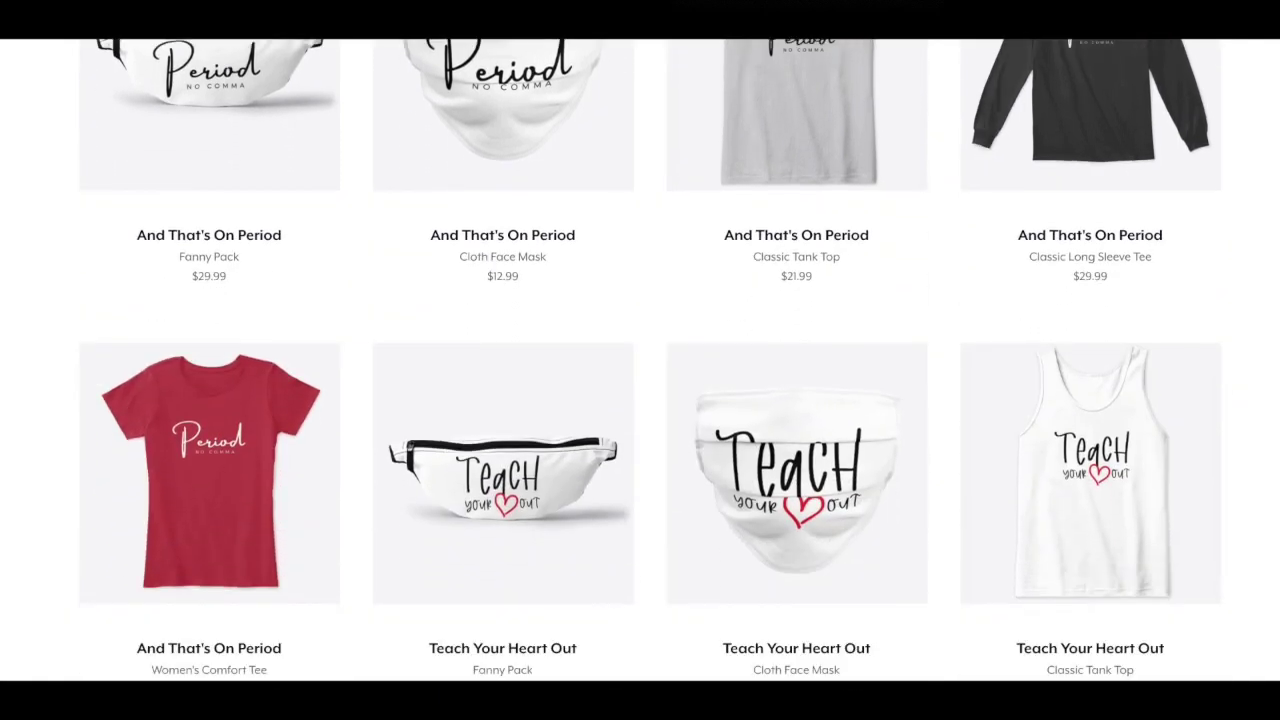